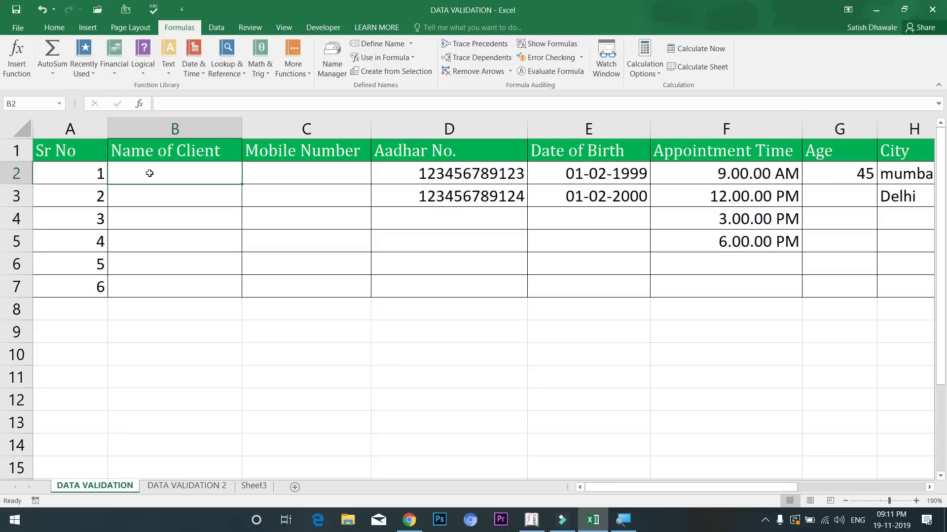
Try to enter the number 5654546 as the client name in B2, and dismiss the entry.
text(5654546)
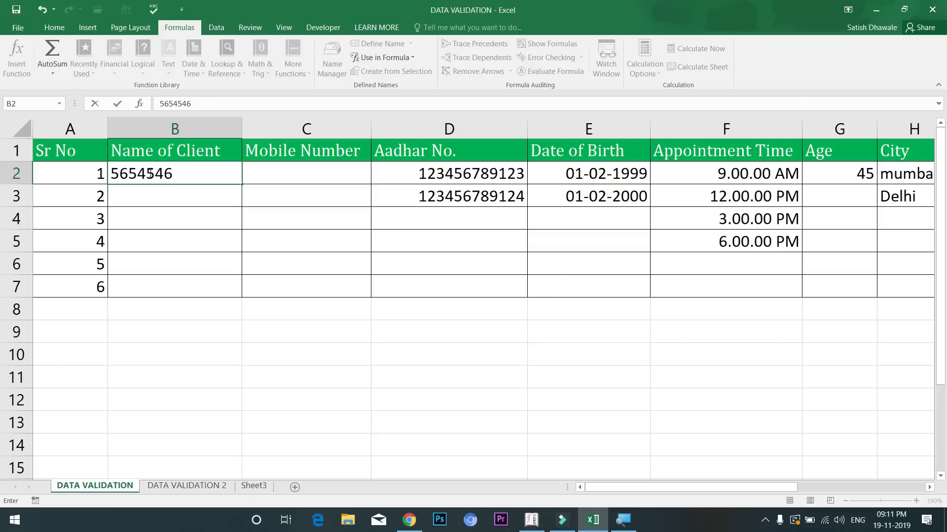
key(Return)
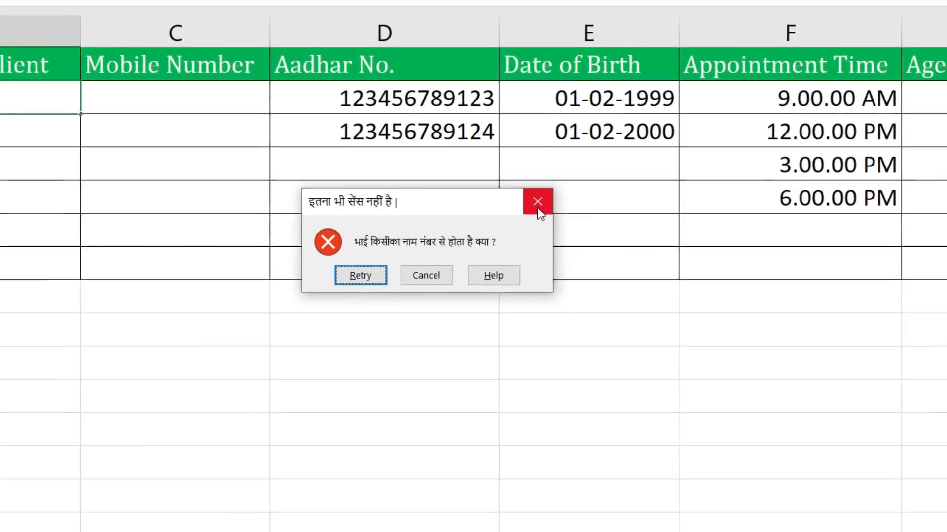
click(538, 206)
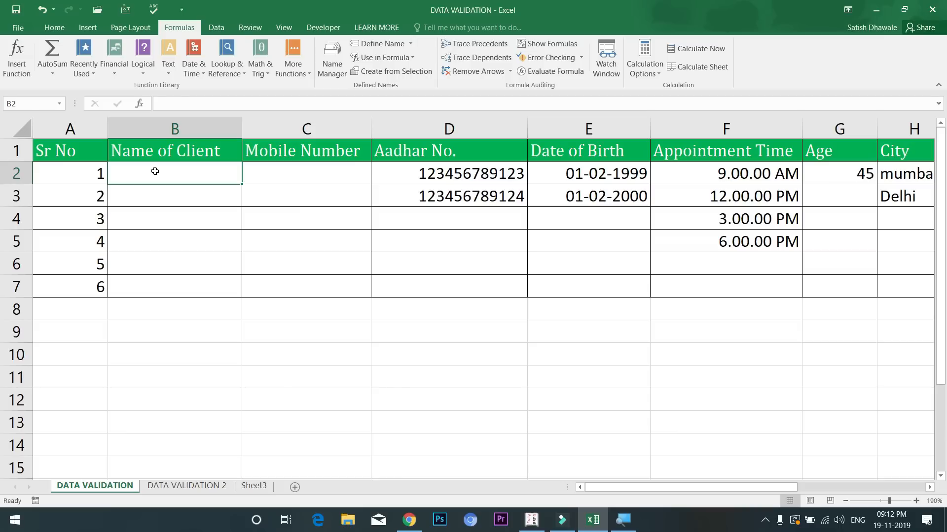
Enter the first names of the first two clients in B2 and B3.
text(sachin)
key(Return)
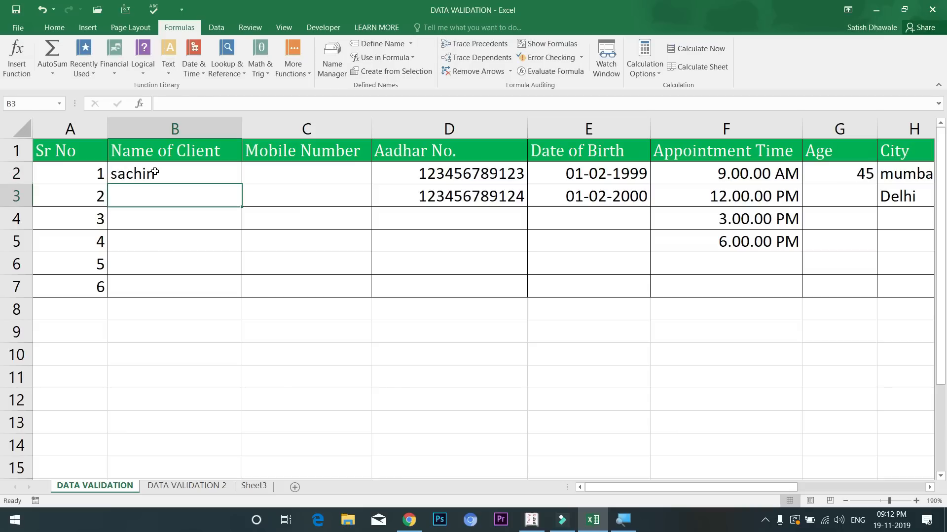
text(ramehs)
key(BackSpace)
key(BackSpace)
text(sh)
key(Return)
Try to enter the number 4565 as the third client's name in B4, and cancel the entry.
text(4565)
key(Return)
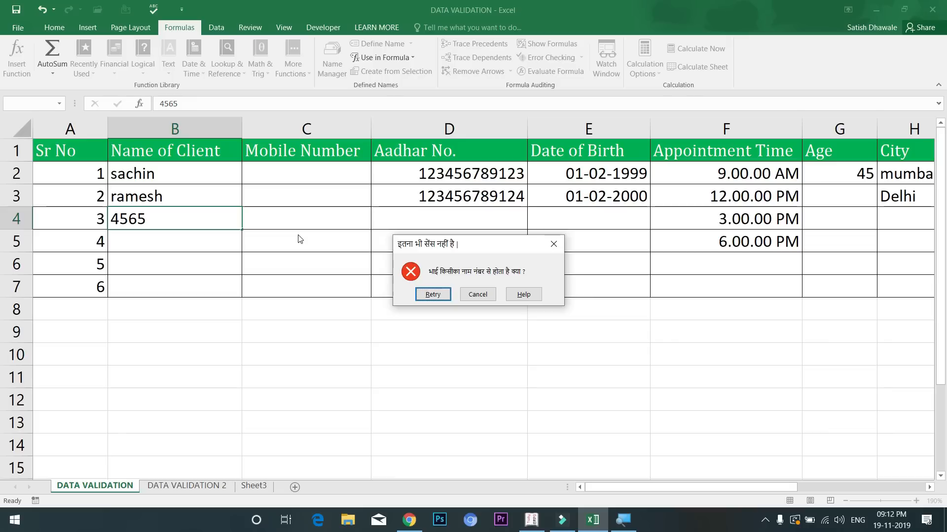
key(Escape)
Try to enter a nine-digit mobile number for the first client in C2, and cancel the entry.
click(314, 171)
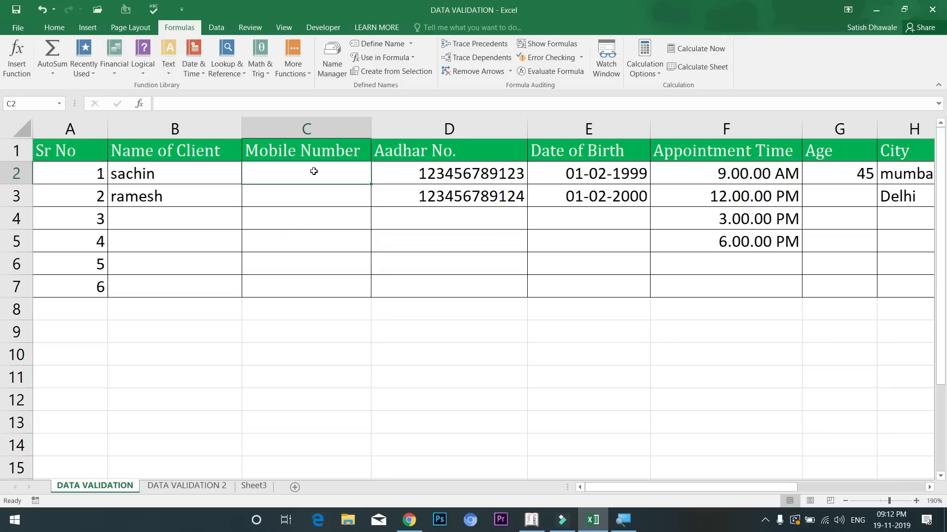
text(9812345)
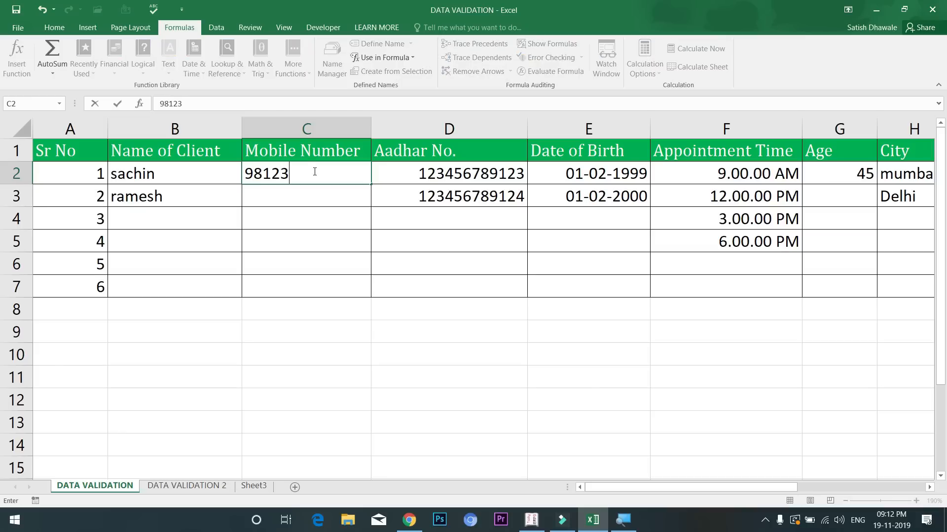
text(68)
key(Return)
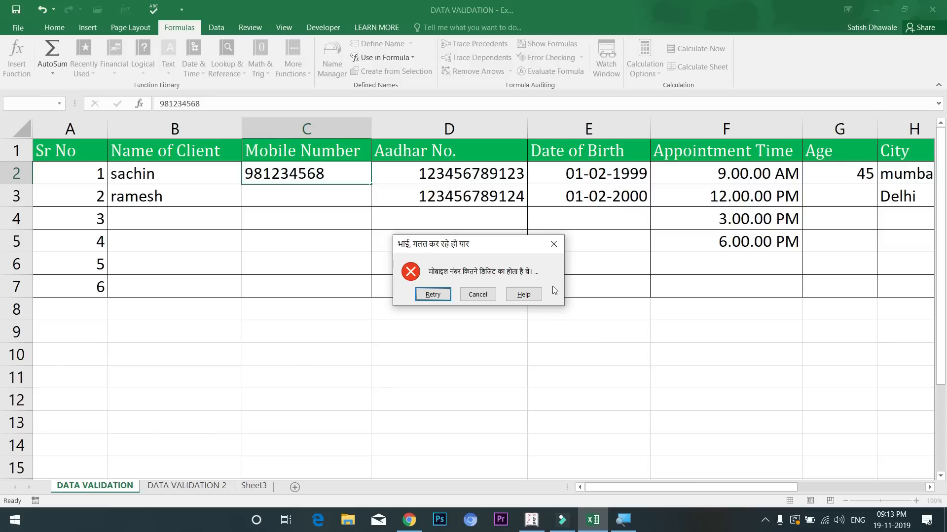
click(478, 294)
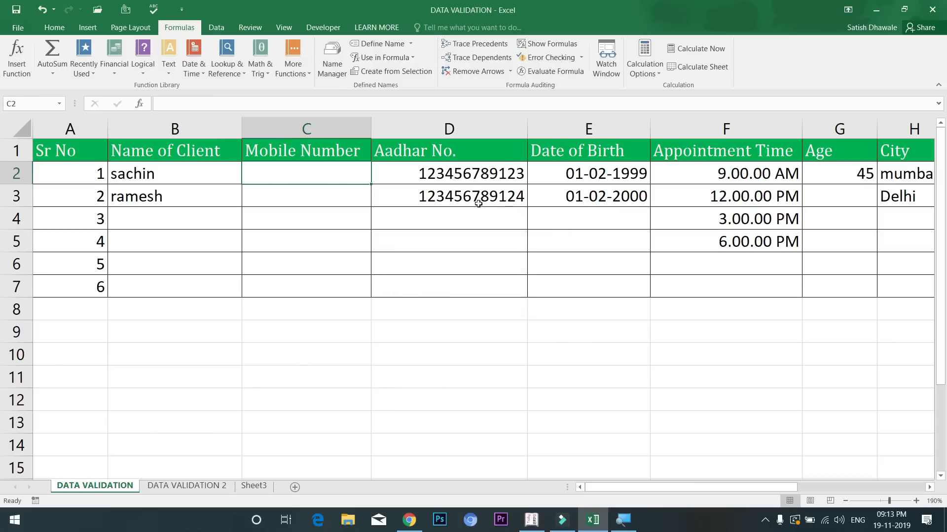
Try to change the second client's Aadhar number in D3 to a duplicate of the first client's, and discard the change.
click(469, 171)
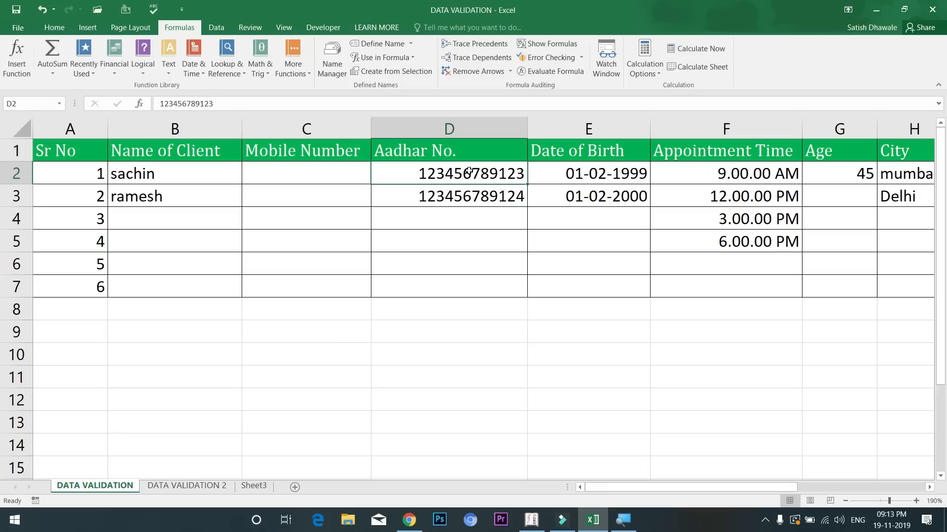
click(477, 200)
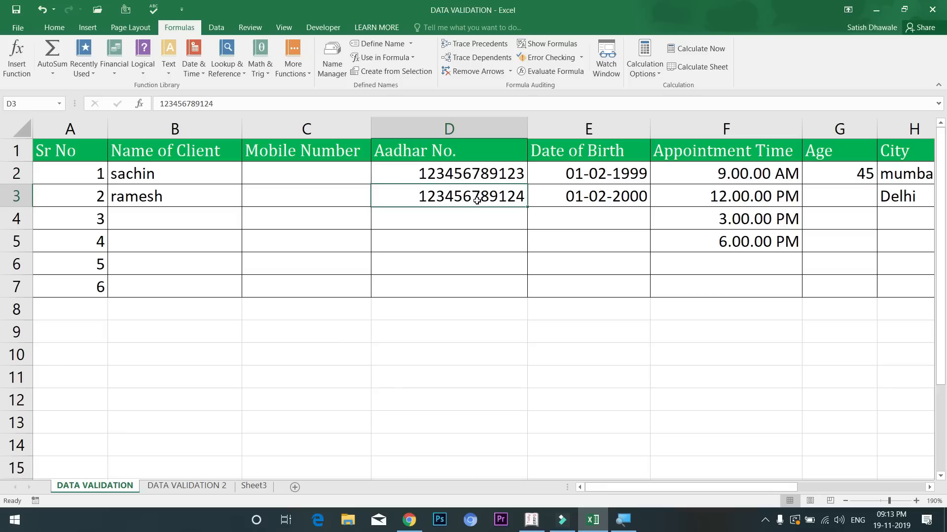
double_click(521, 198)
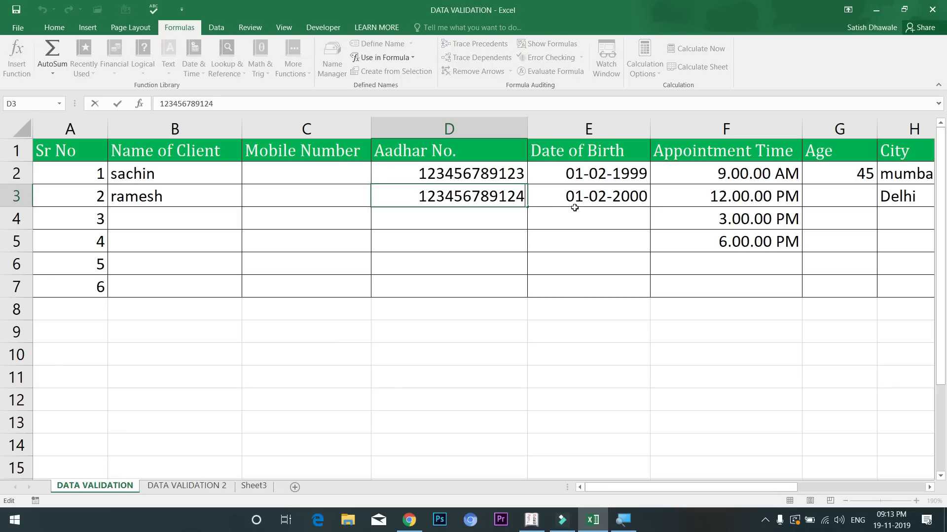
key(BackSpace)
text(3)
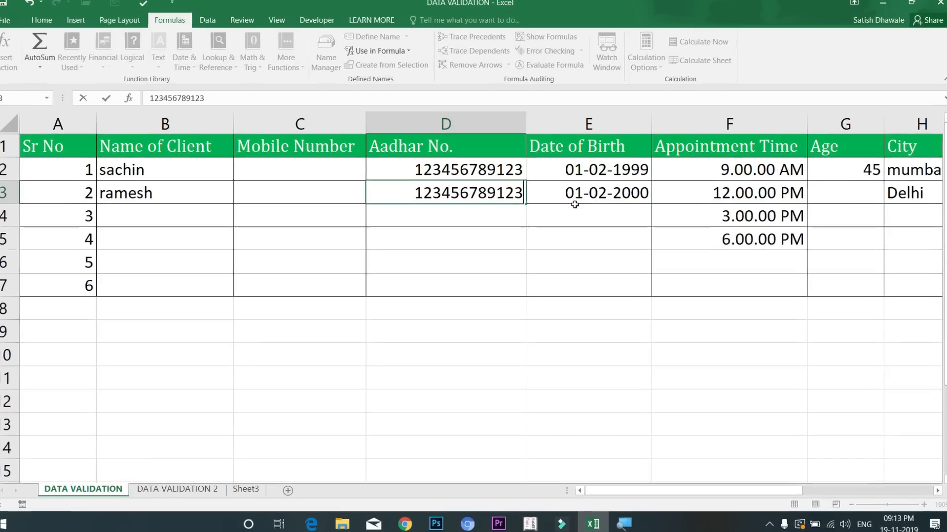
key(Return)
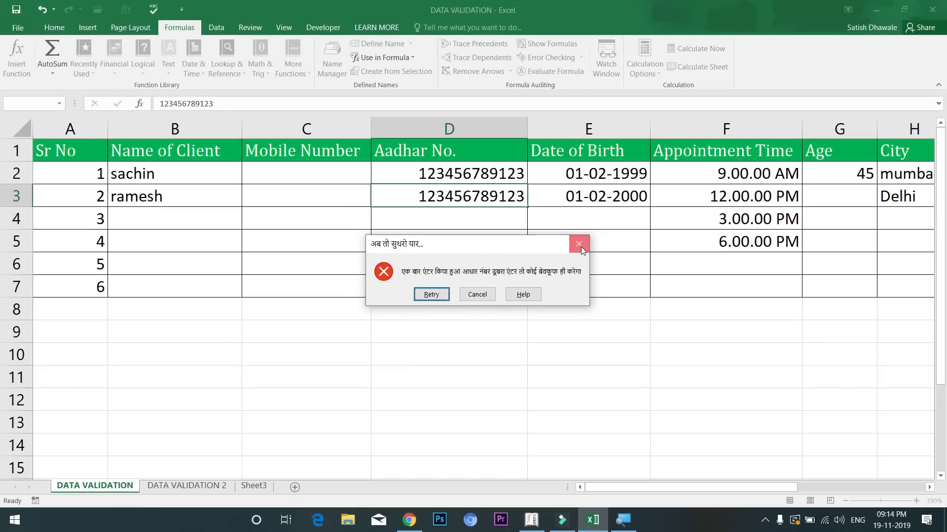
click(579, 245)
Try to enter an under-18 client's date of birth in E4, and cancel the entry.
click(586, 222)
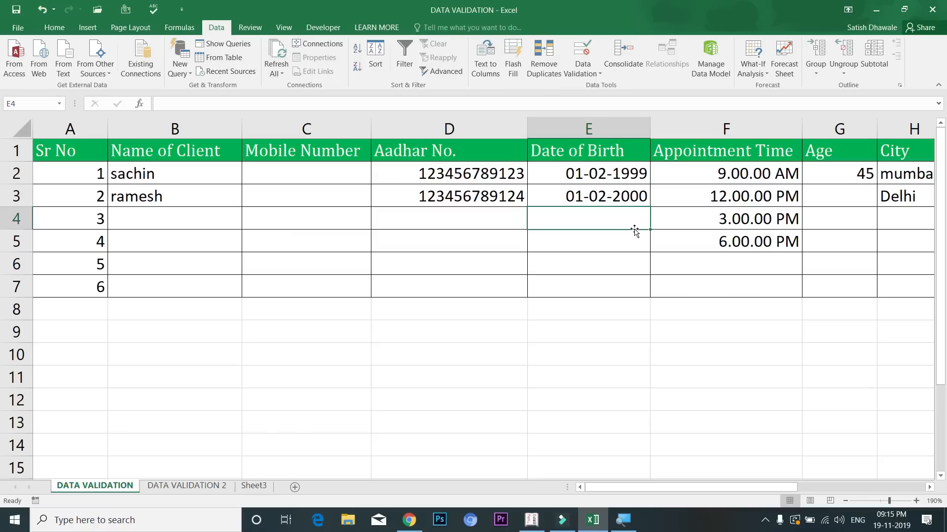
text(03-05)
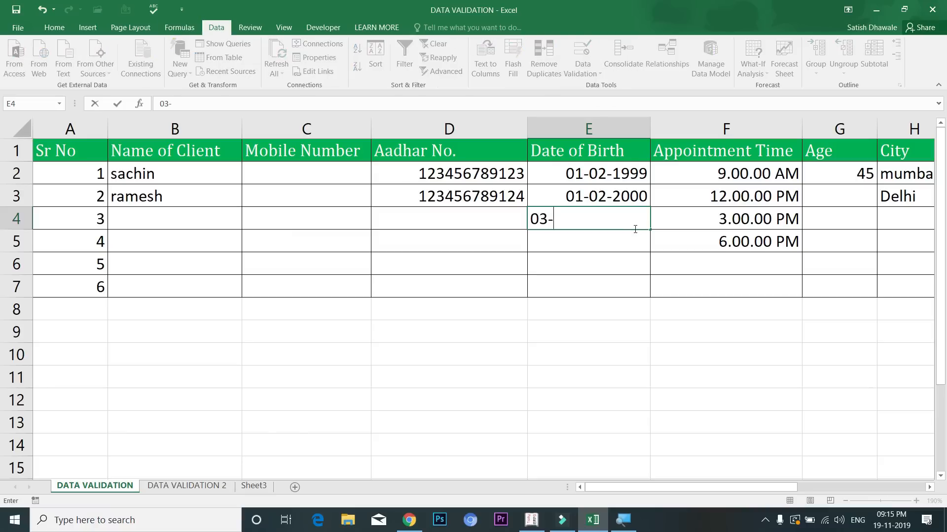
text(-2003)
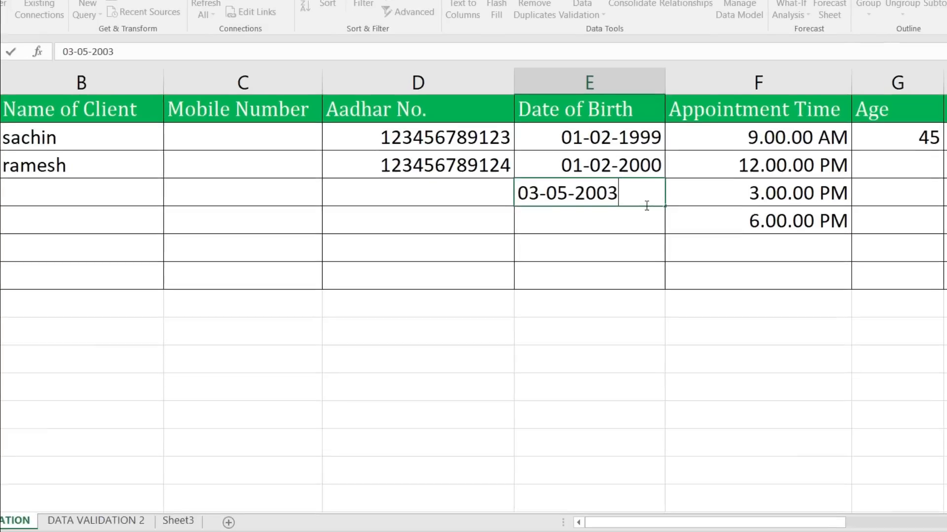
key(Return)
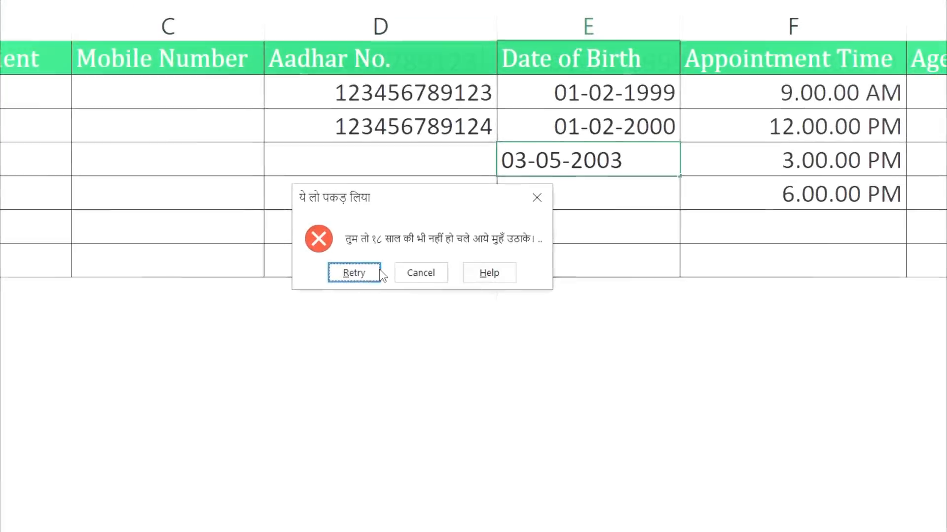
click(378, 272)
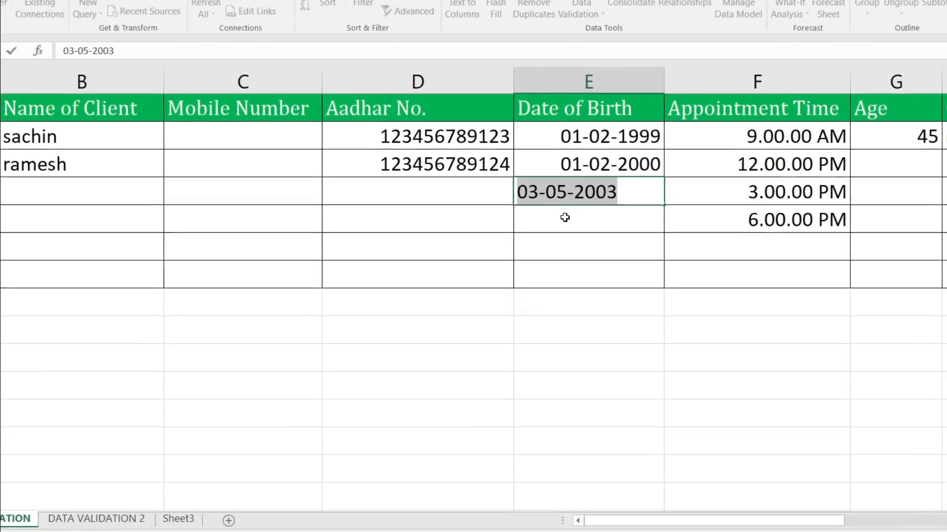
key(Escape)
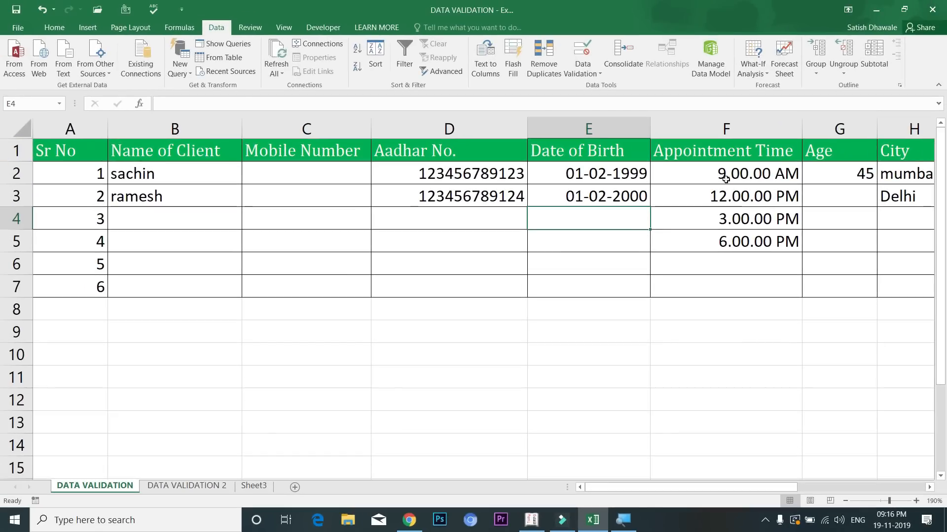
Try to enter the appointment time 6:30:00 pm in F6, and cancel the entry.
click(717, 258)
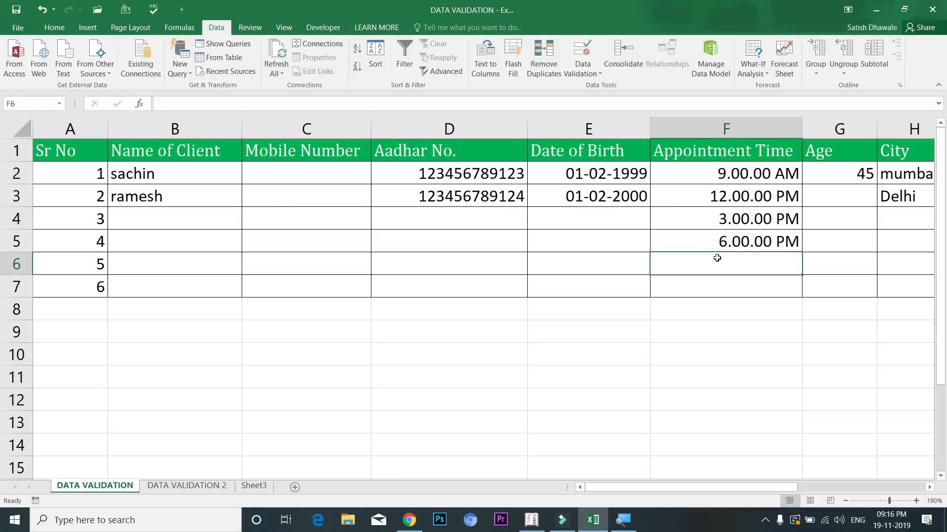
text(6:30:00 pm)
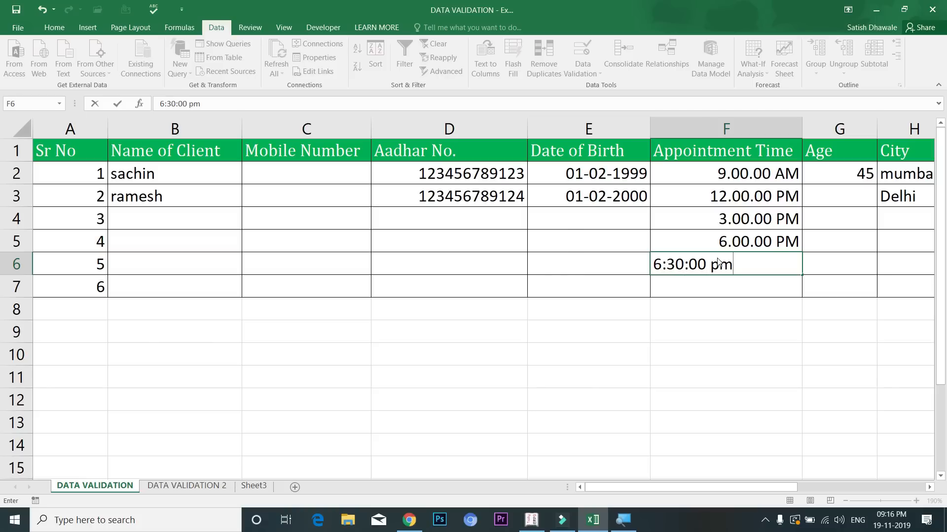
key(Return)
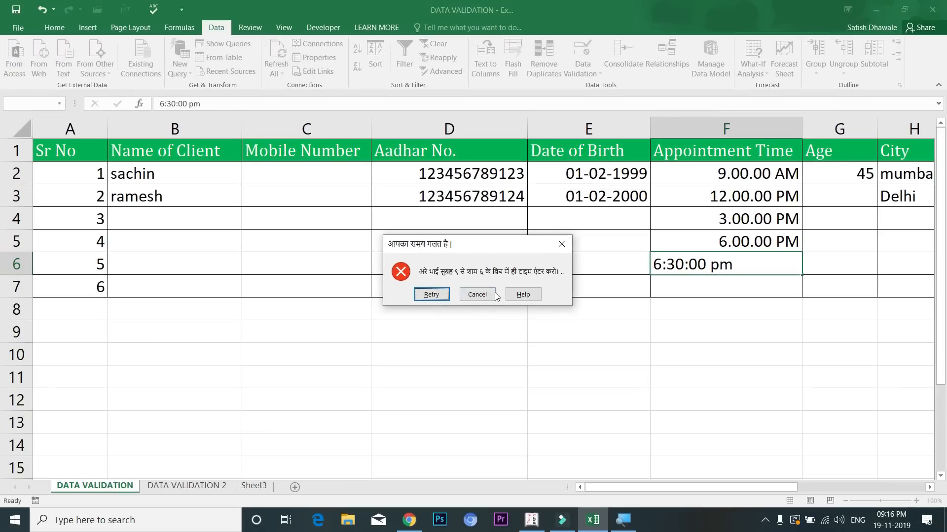
click(489, 295)
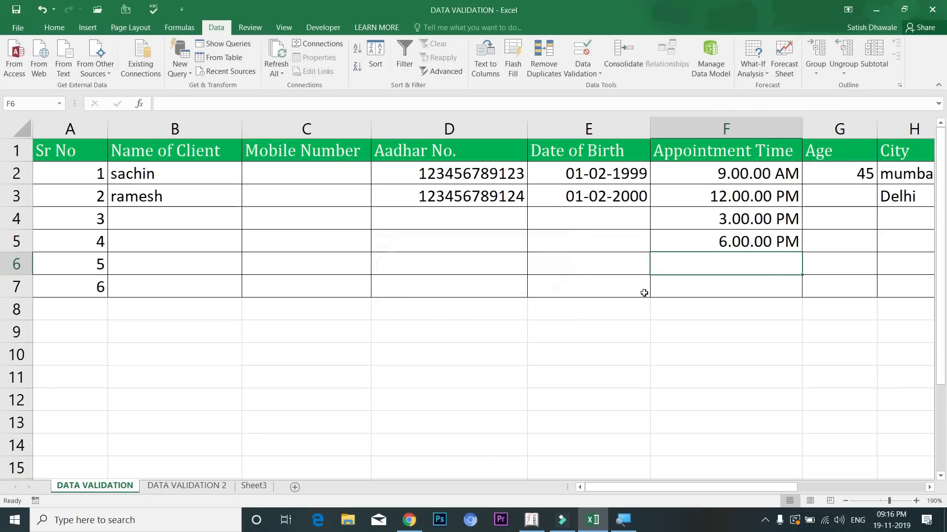
Try to enter the text sdfsd as the second client's age in G3, and cancel the entry.
click(844, 242)
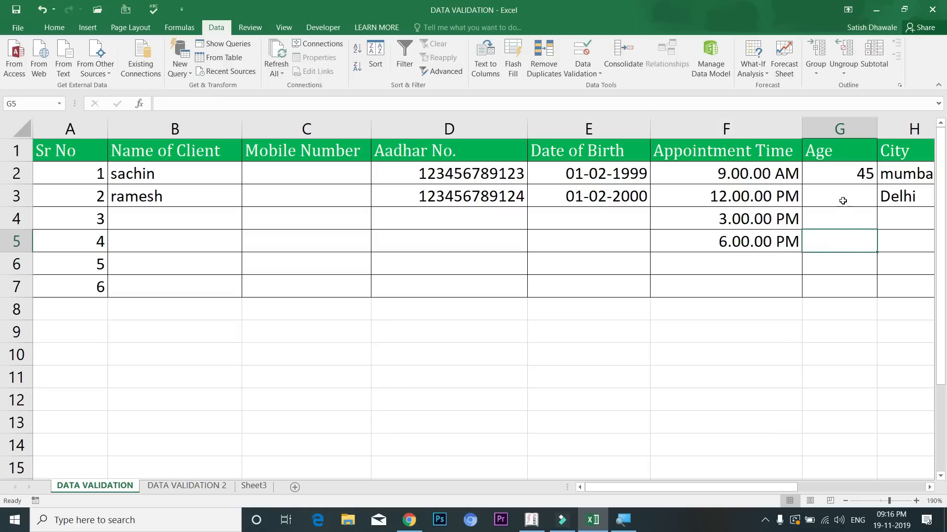
click(848, 205)
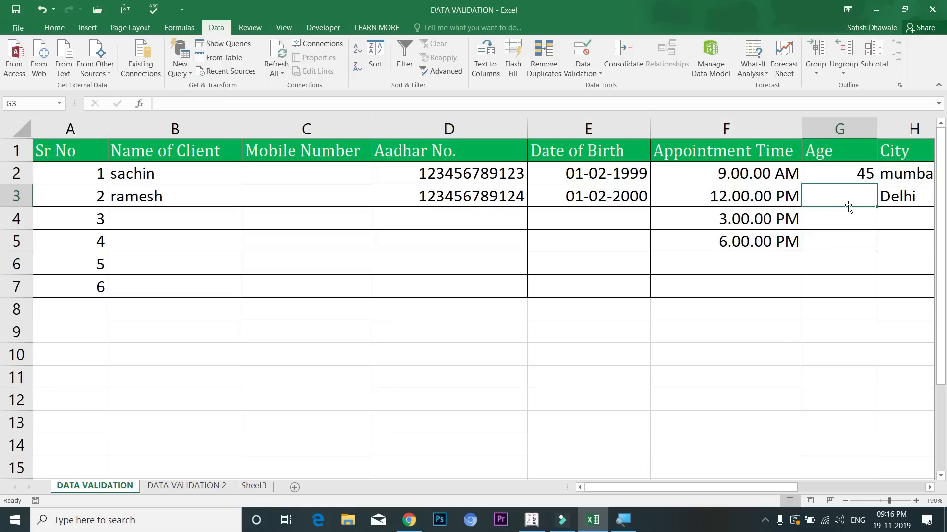
text(sdfsd)
key(Return)
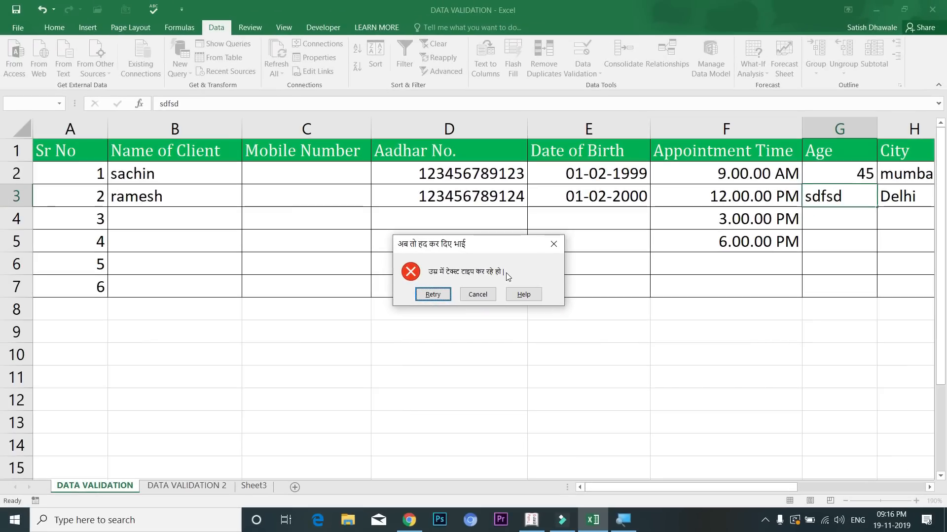
key(Escape)
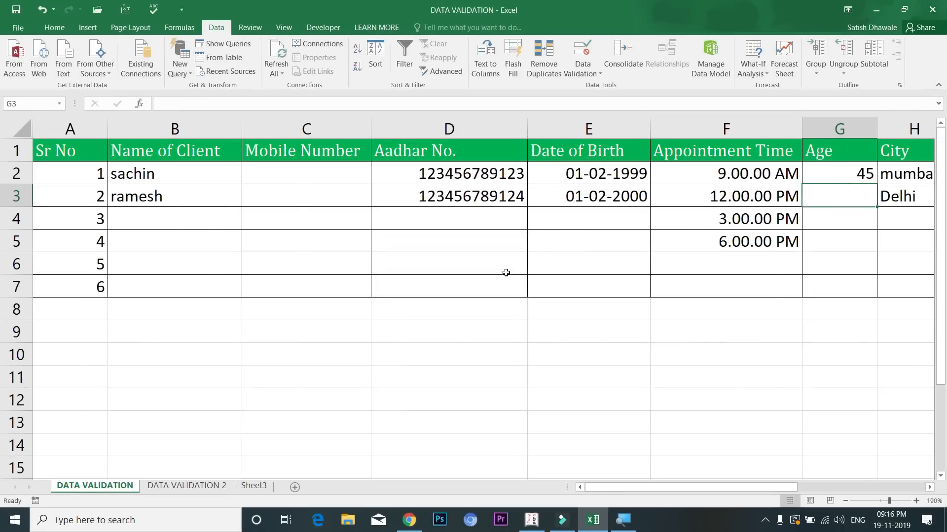
Enter the cities Pune in H4 and Thane in H5, accepting Thane even though it is not in the list.
key(Right)
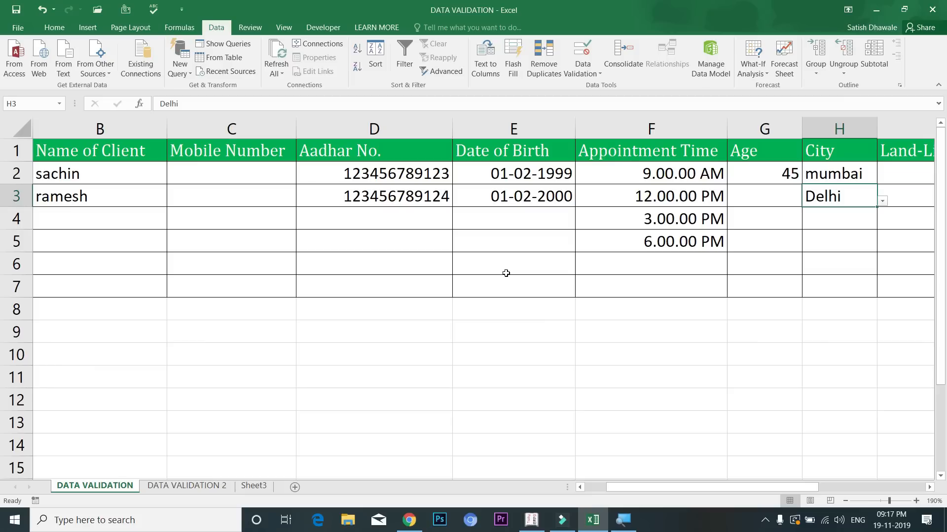
key(Return)
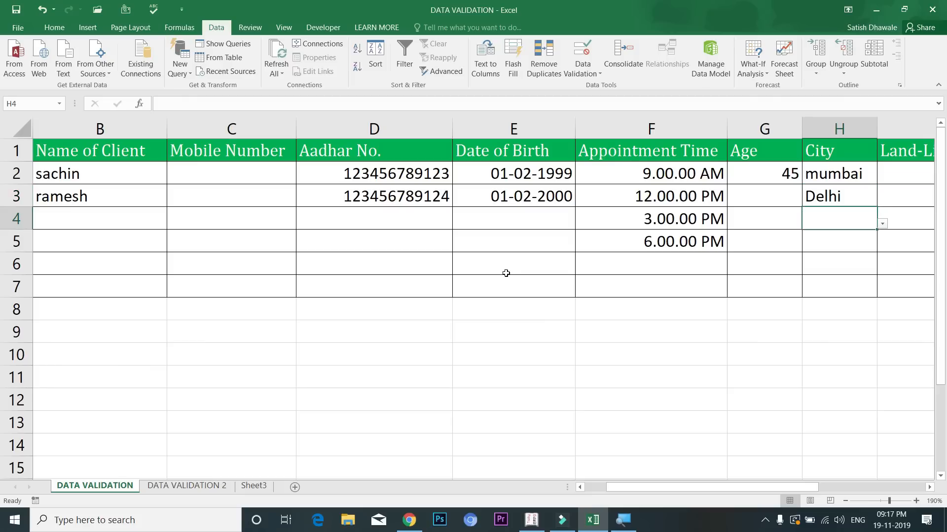
text(Pune)
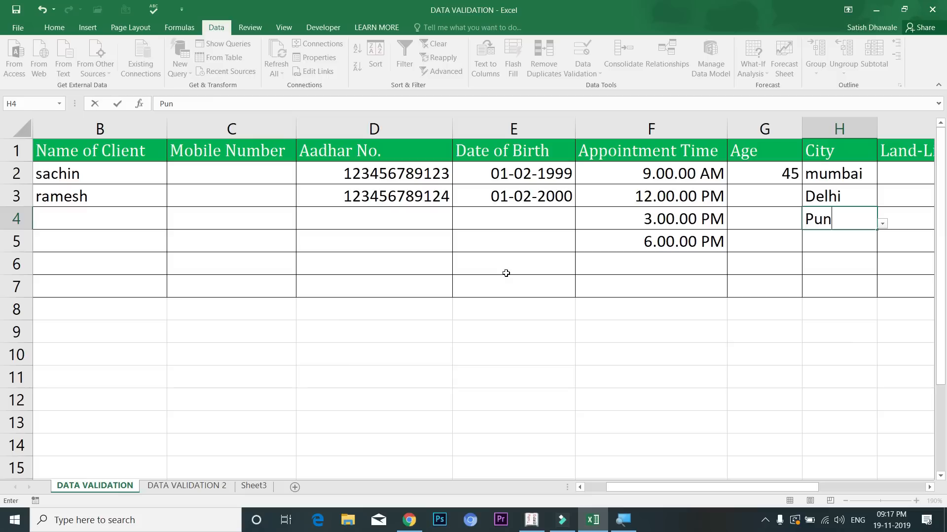
key(Return)
text(Thane)
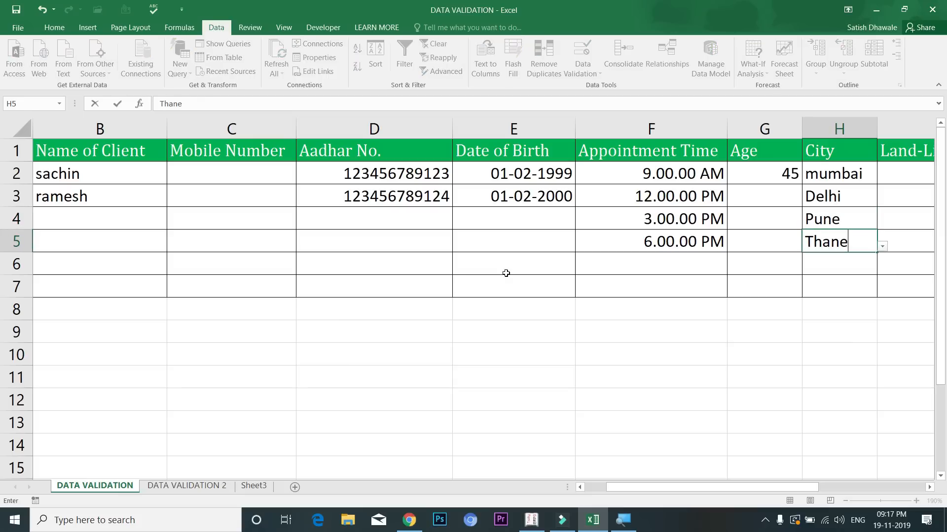
key(Return)
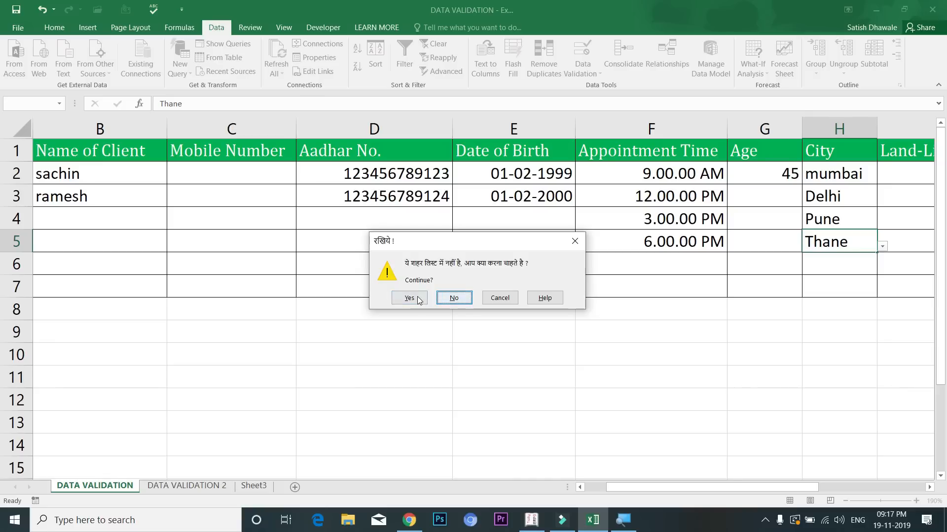
click(351, 285)
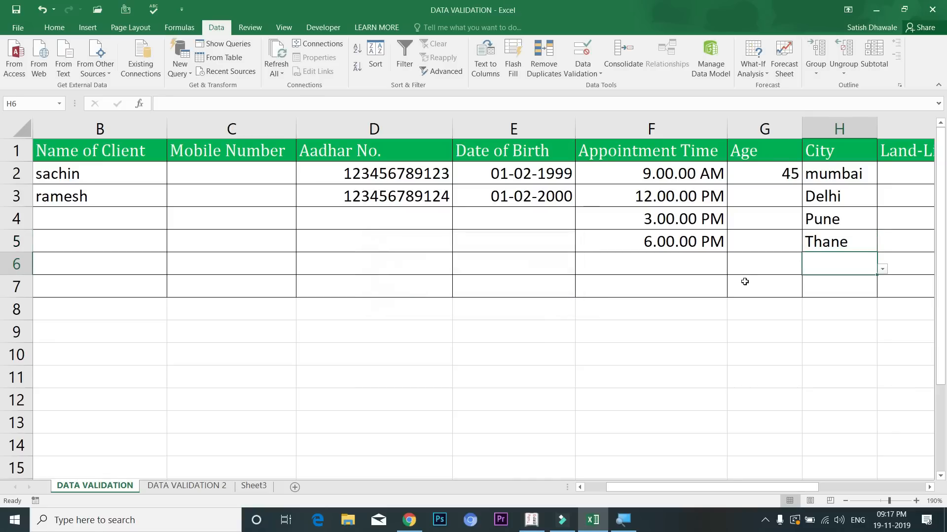
Select cell I2 in the Land-Line Number column to show its input message.
key(Right)
key(Right)
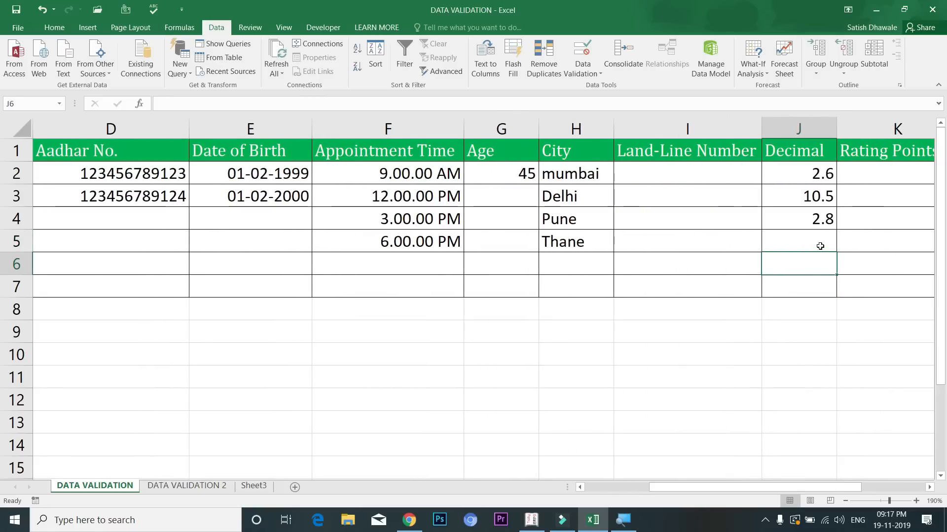
click(747, 176)
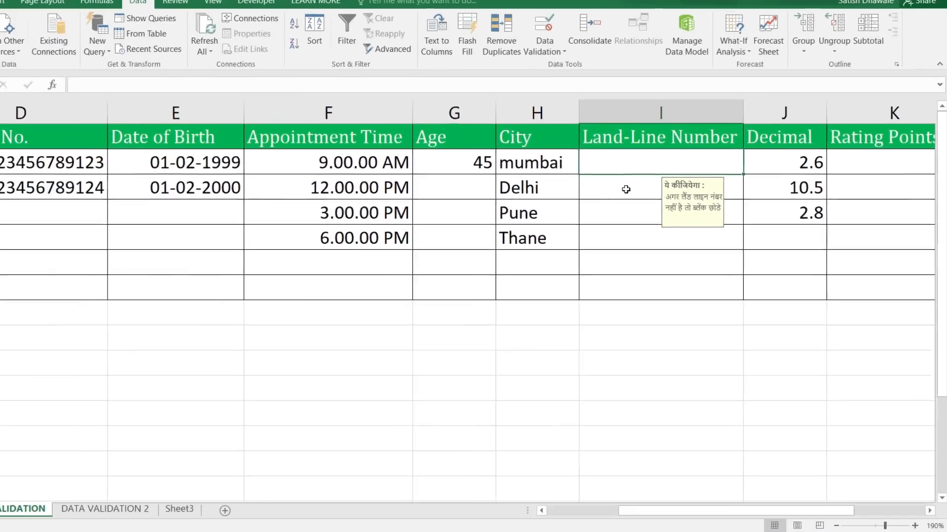
Try to enter the decimal 1.5 in J5, and cancel the entry.
key(Right)
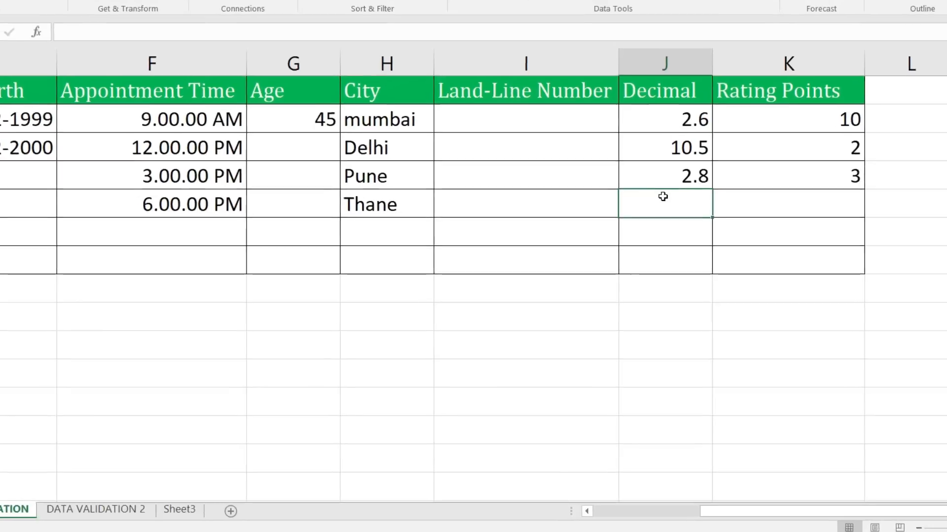
text(1.5)
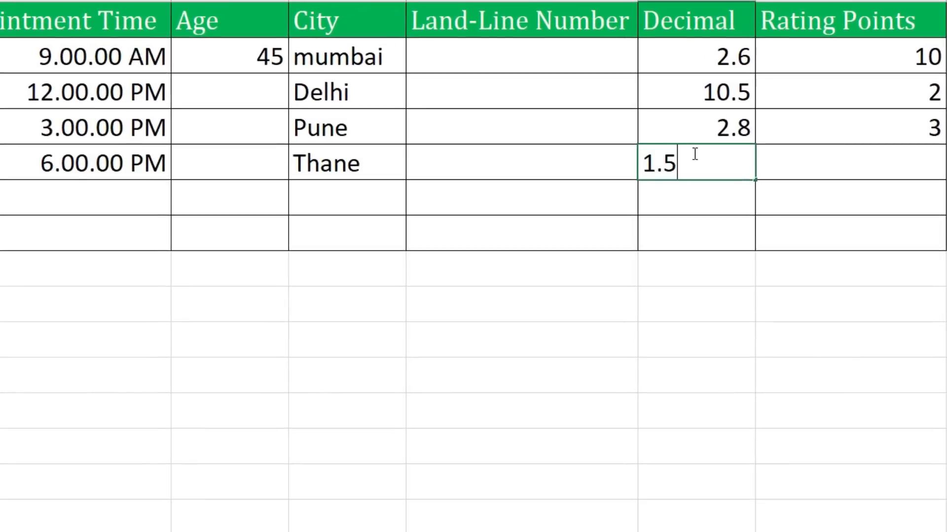
key(Return)
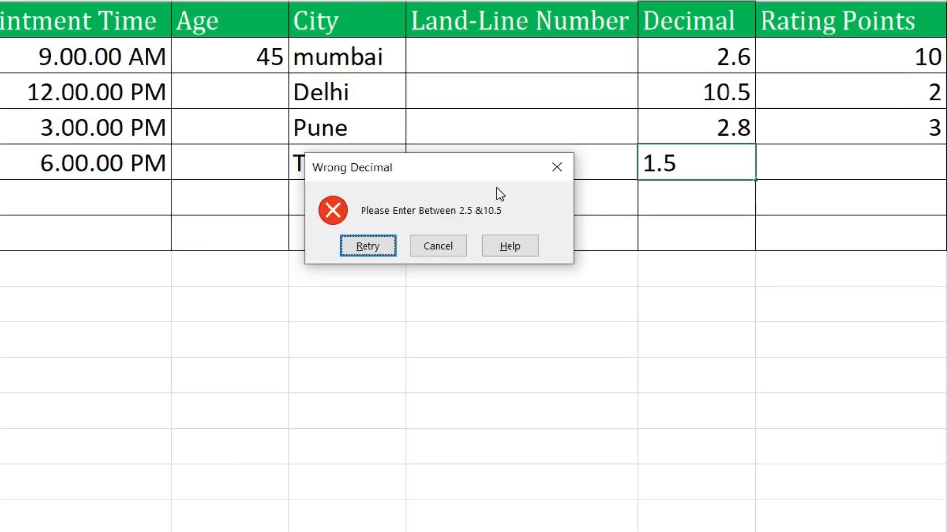
click(553, 169)
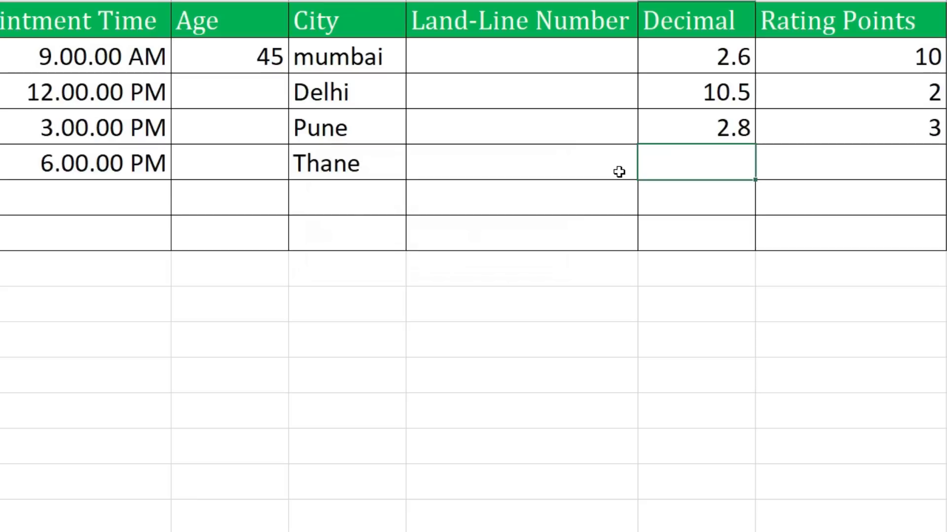
Enter the decimals 2.6 in J5 and 3.5 in J6.
double_click(652, 166)
text(2.6)
key(Return)
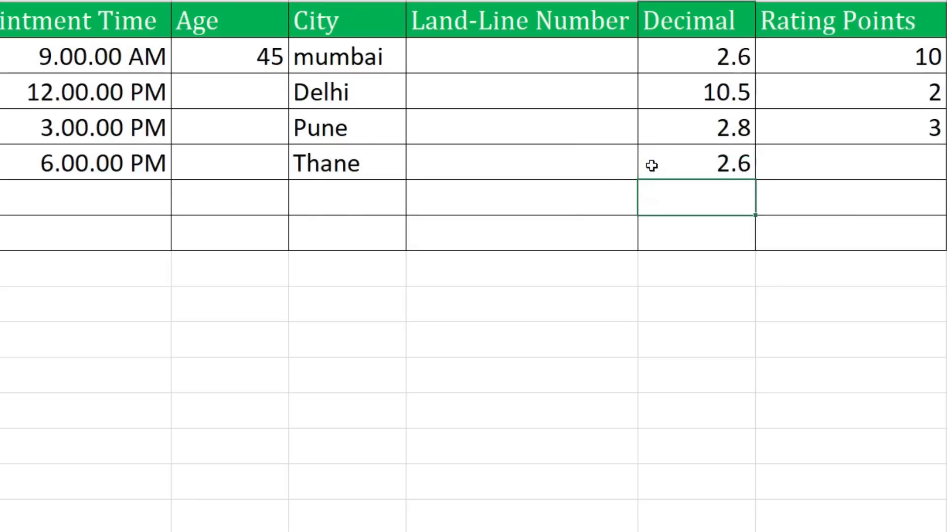
click(716, 141)
click(700, 185)
text(3.5)
key(Return)
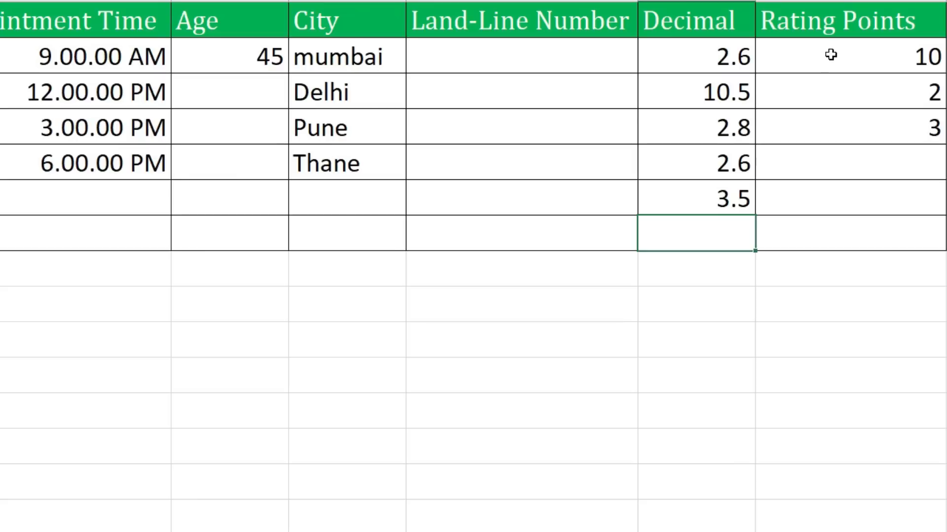
Enter 10 as the rating points in K5.
click(839, 148)
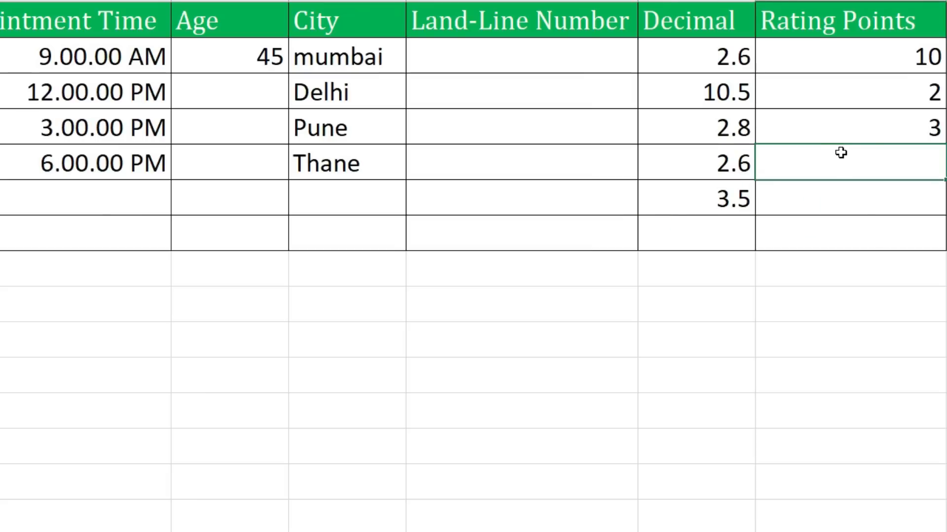
text(10)
key(Return)
Try to enter 11 as the rating points in K6, and cancel the entry.
text(11)
key(Return)
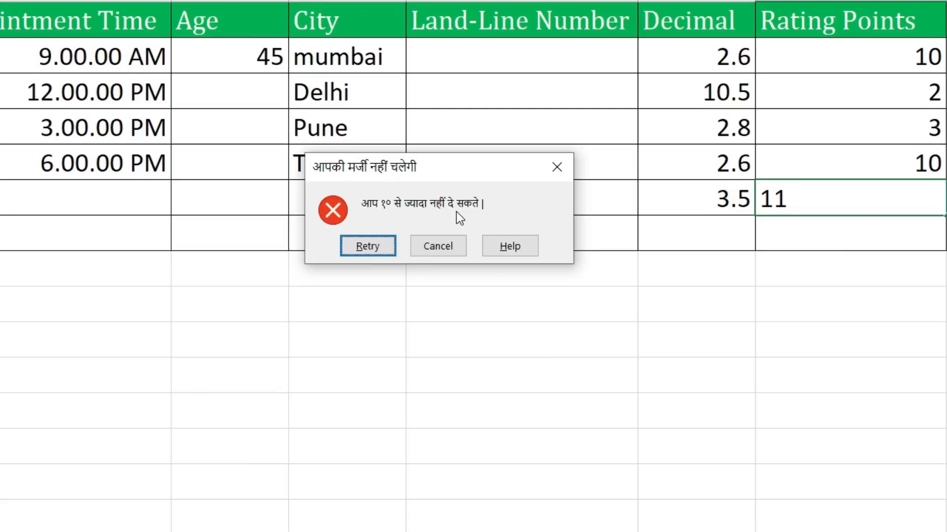
click(445, 242)
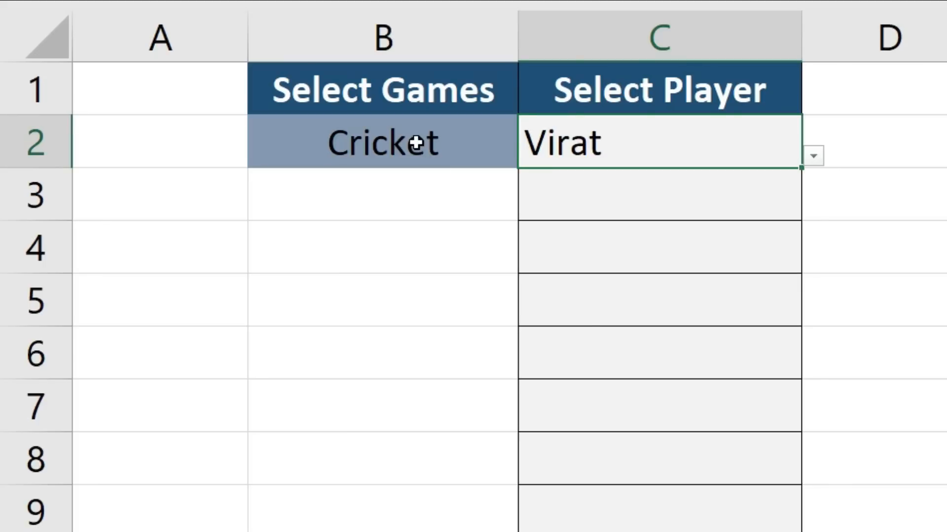
On the game and player sheet, examine the player choices offered in C2 for Cricket.
click(425, 142)
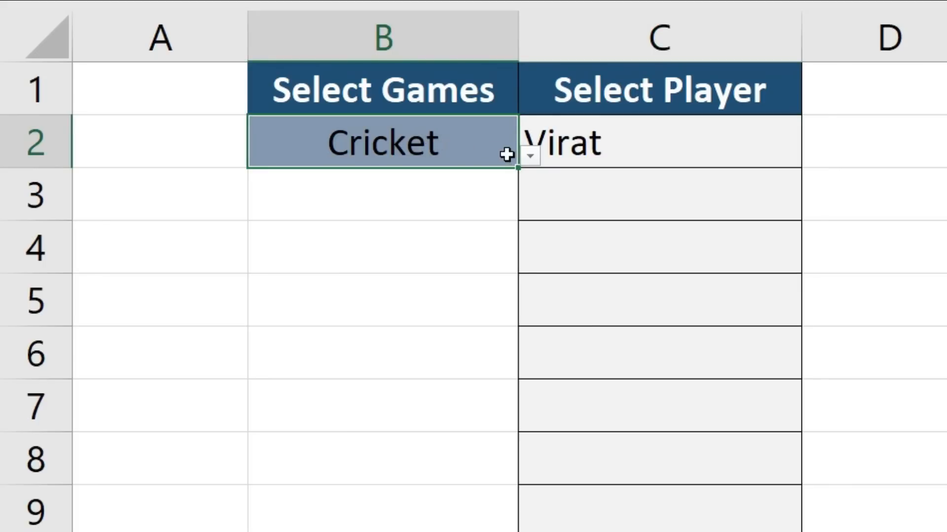
click(681, 148)
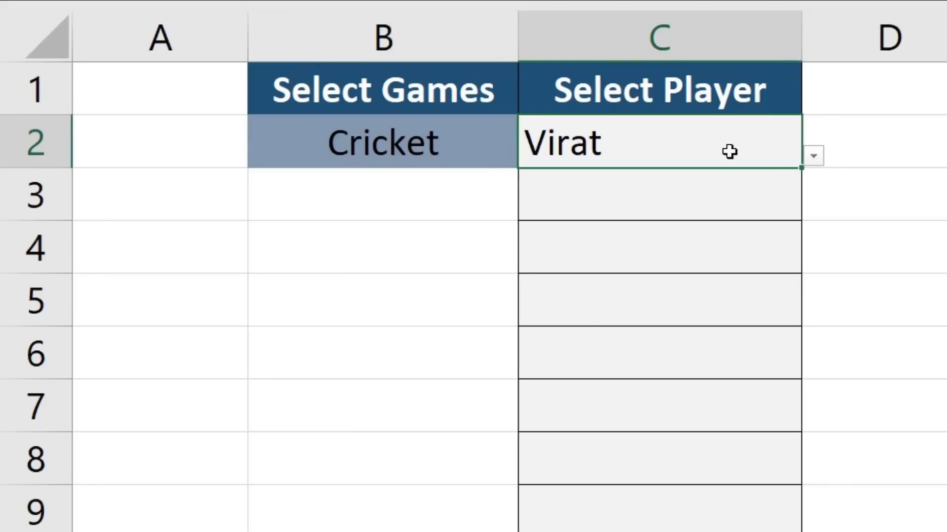
click(814, 157)
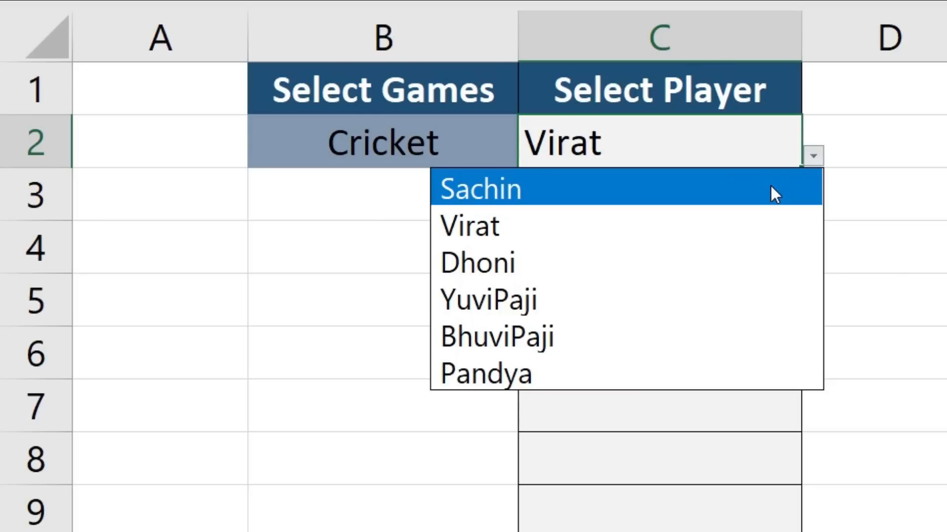
click(478, 148)
Choose Football in B2 and pick the second player from the dependent list in C2, and recheck that list.
click(495, 151)
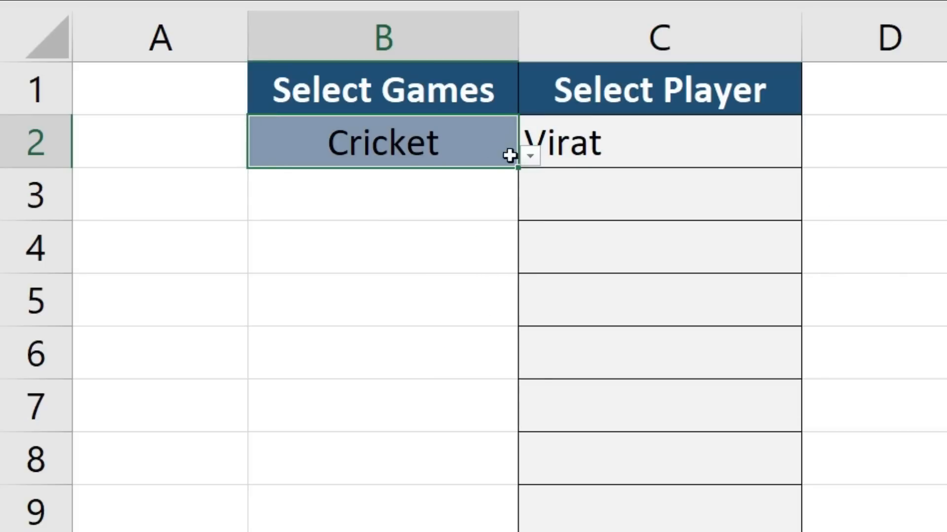
click(530, 157)
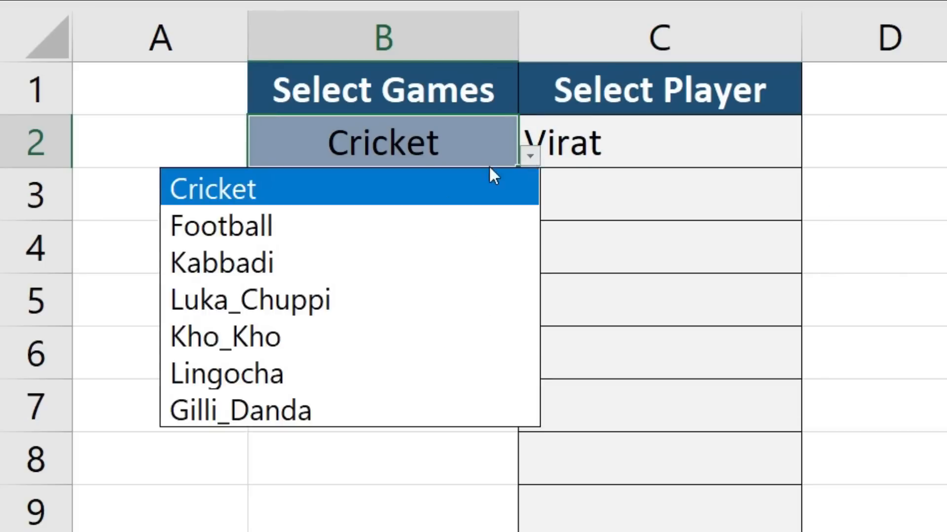
click(416, 226)
click(756, 143)
click(813, 157)
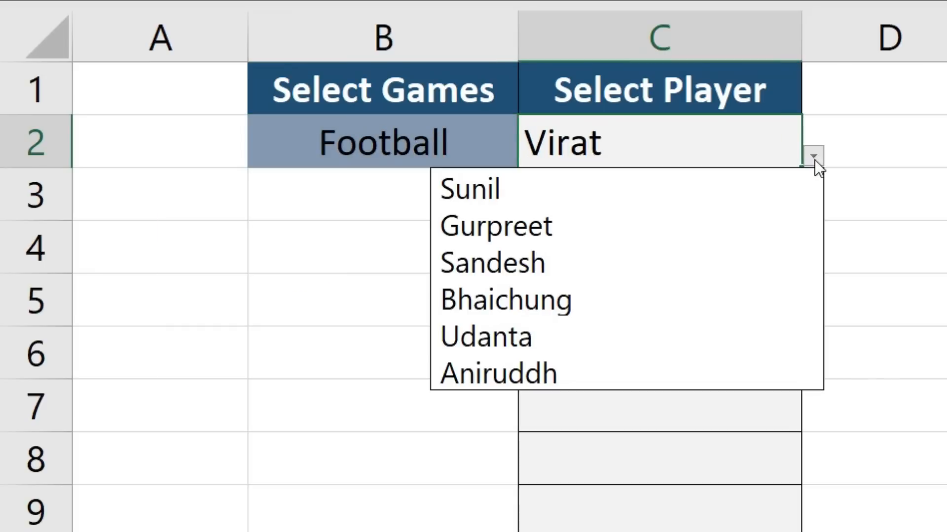
click(744, 224)
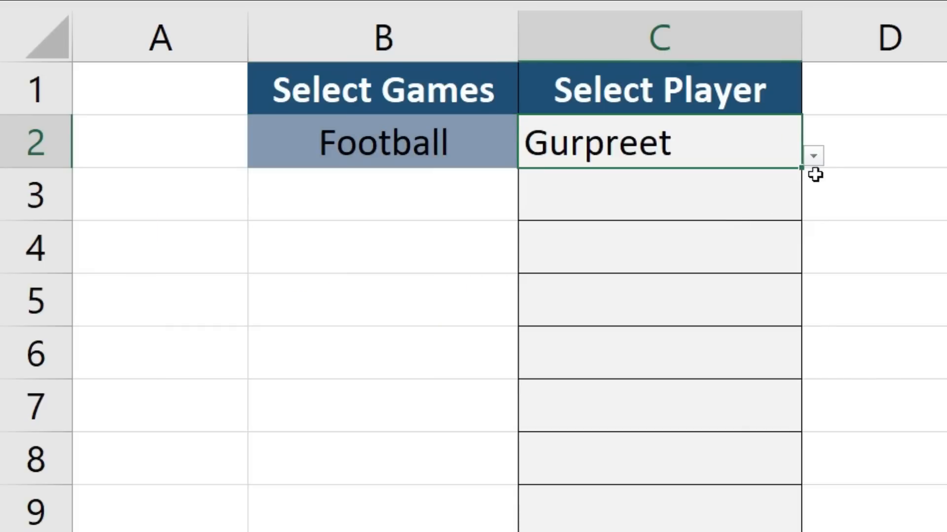
click(814, 157)
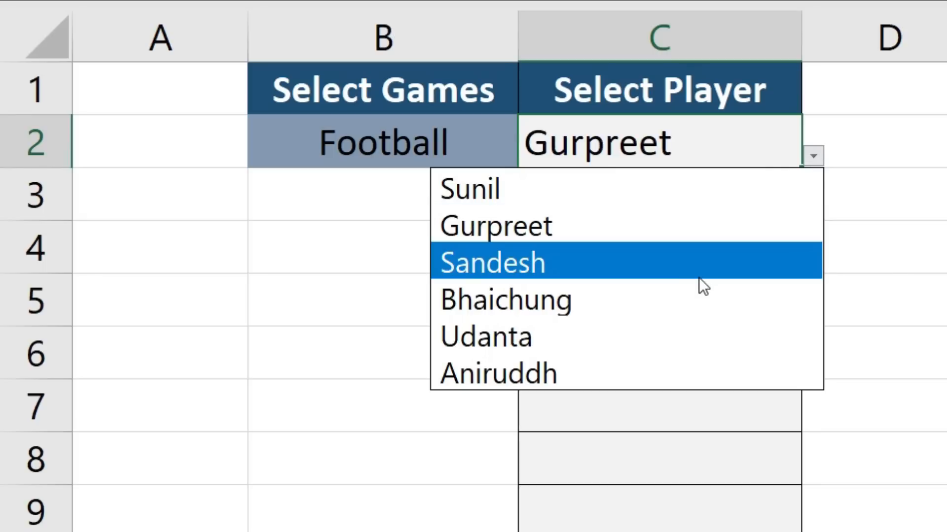
key(Escape)
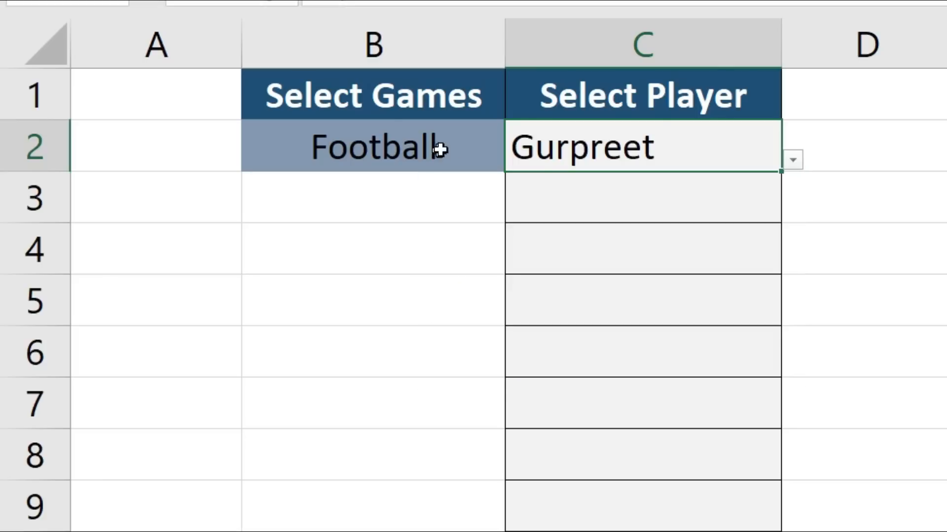
Choose Gilli_Danda in B2 and examine the player choices offered for it in C2.
click(439, 149)
click(515, 161)
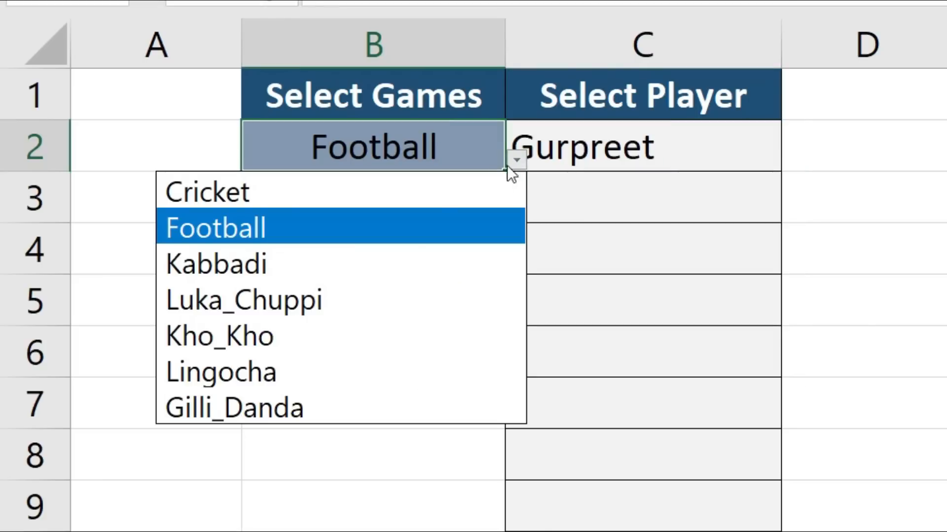
click(321, 407)
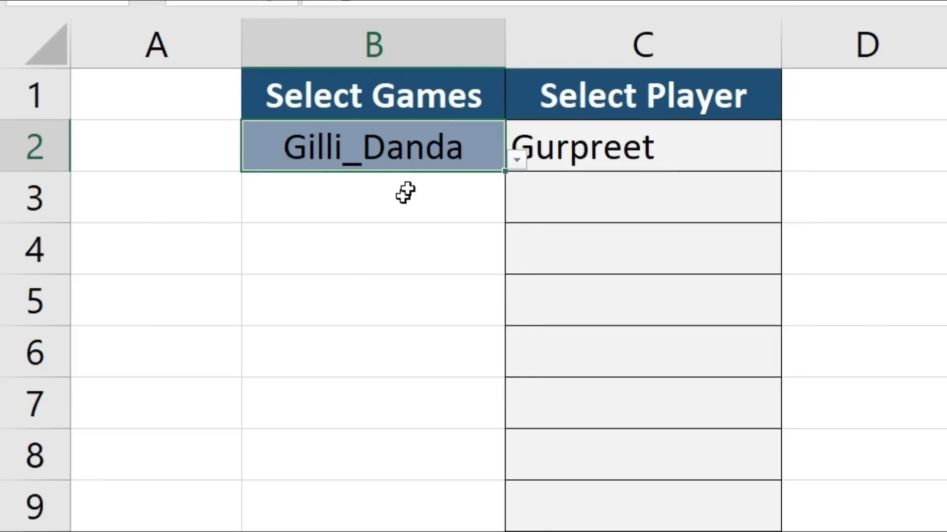
click(580, 149)
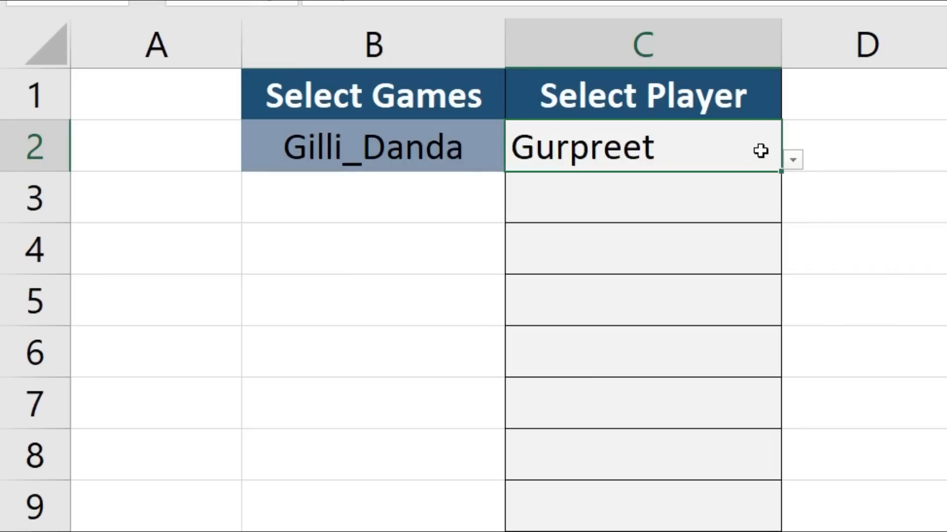
click(792, 160)
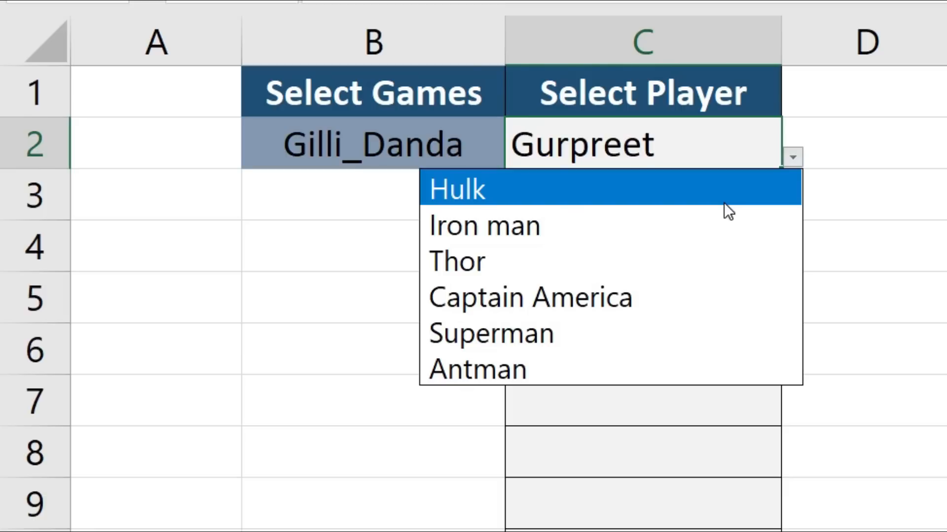
click(432, 152)
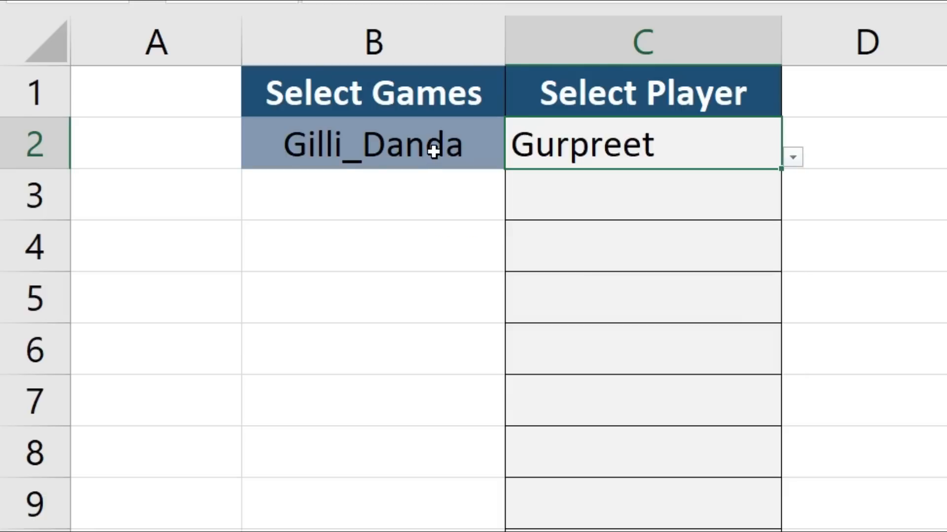
Choose Lingocha as the game in B2 and Shaktimaan as the player in C2.
click(452, 148)
click(513, 158)
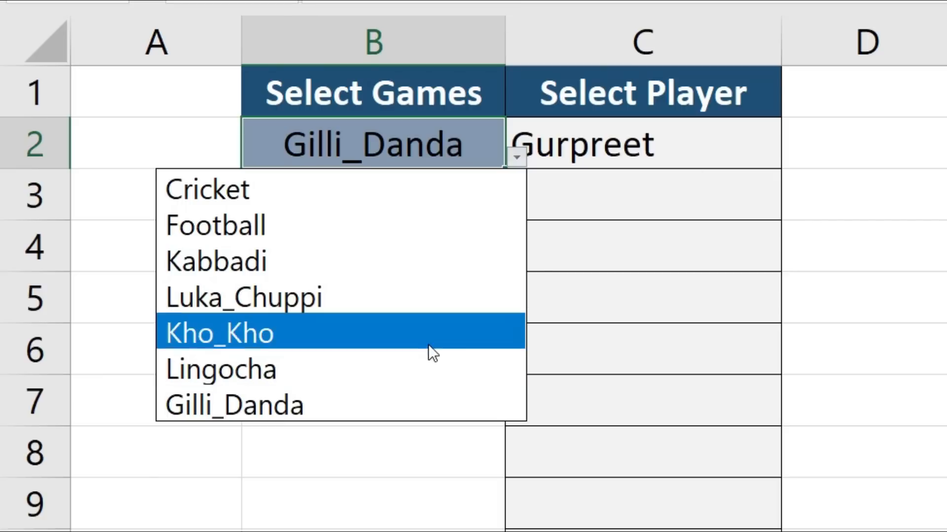
click(427, 368)
click(708, 152)
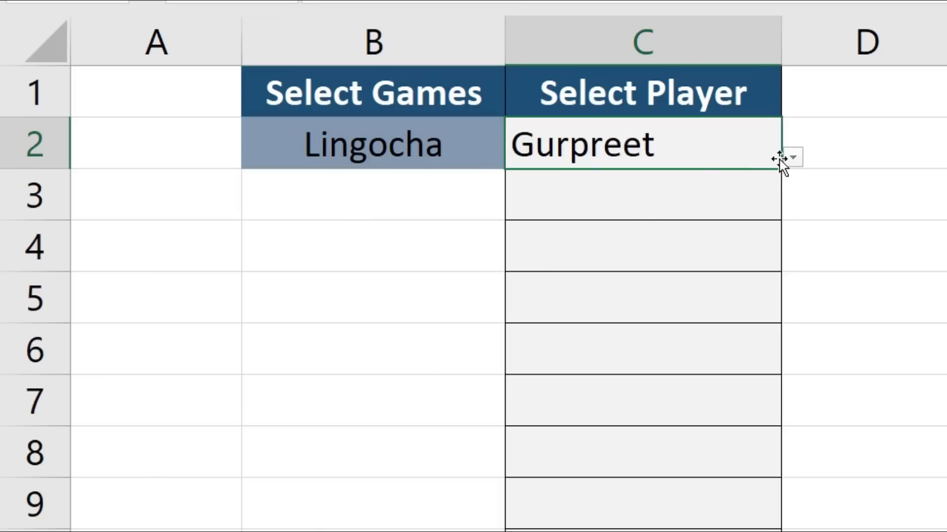
click(792, 158)
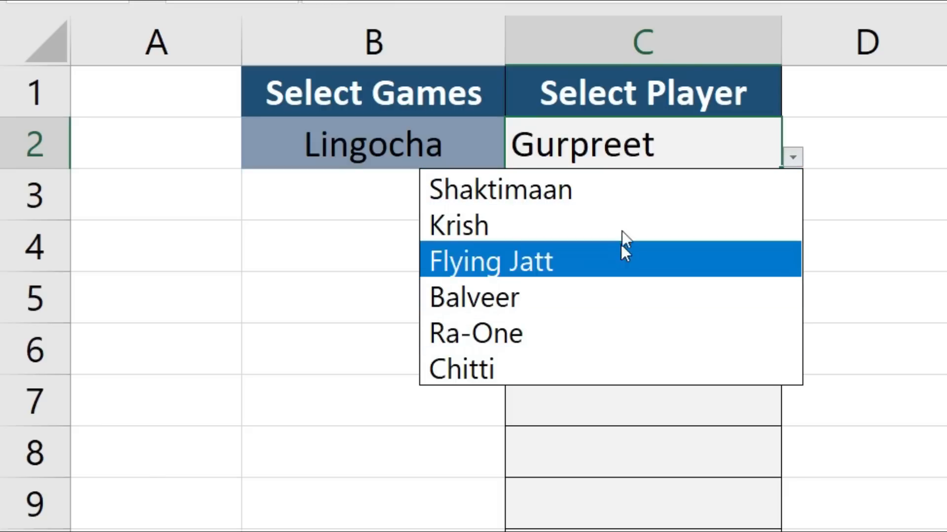
click(623, 198)
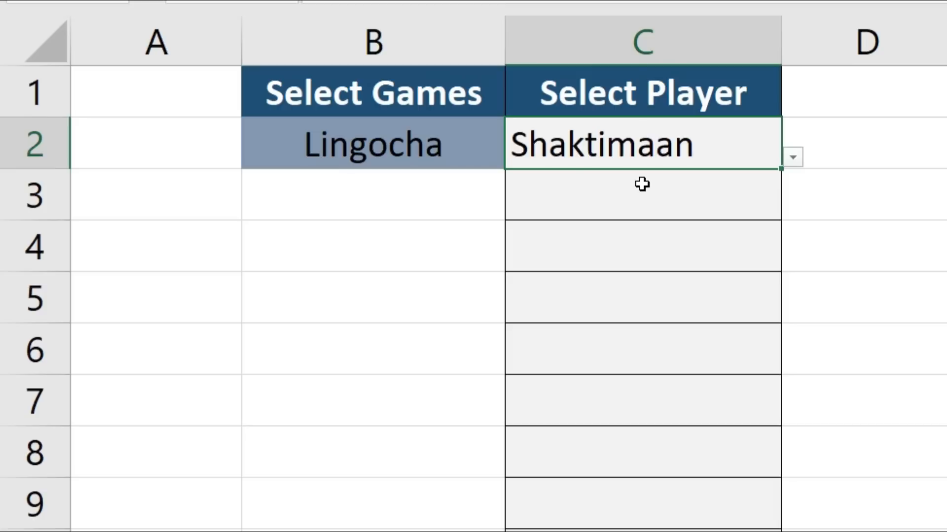
click(444, 132)
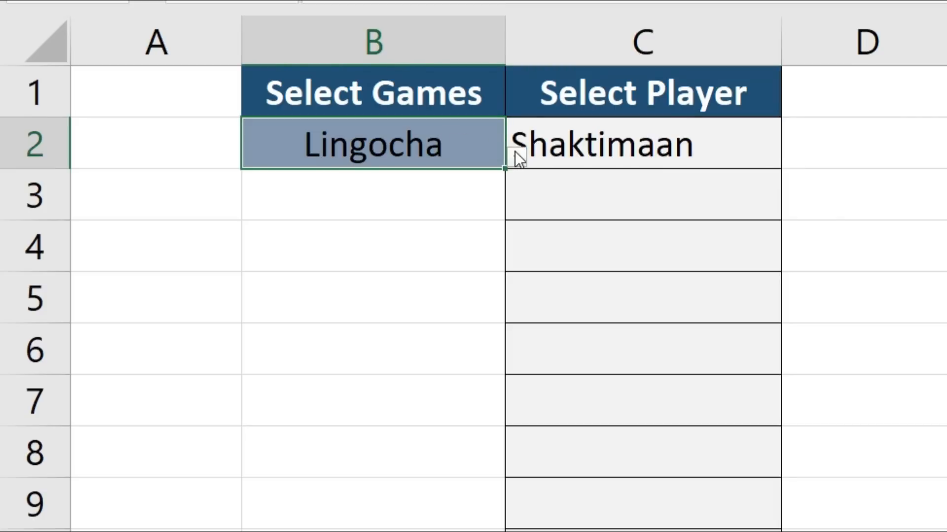
click(724, 158)
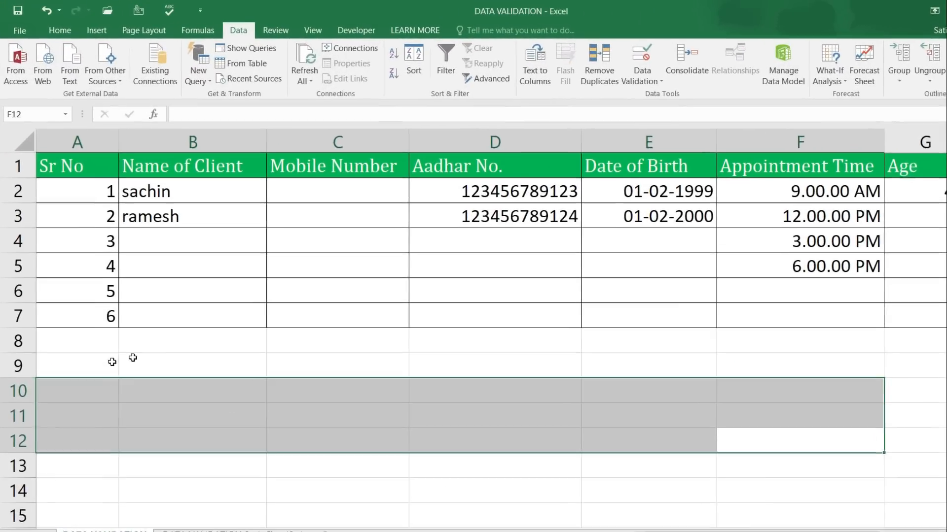
On the DATA VALIDATION sheet, review the error alert in the data validation settings for cell B8, and close them.
click(171, 321)
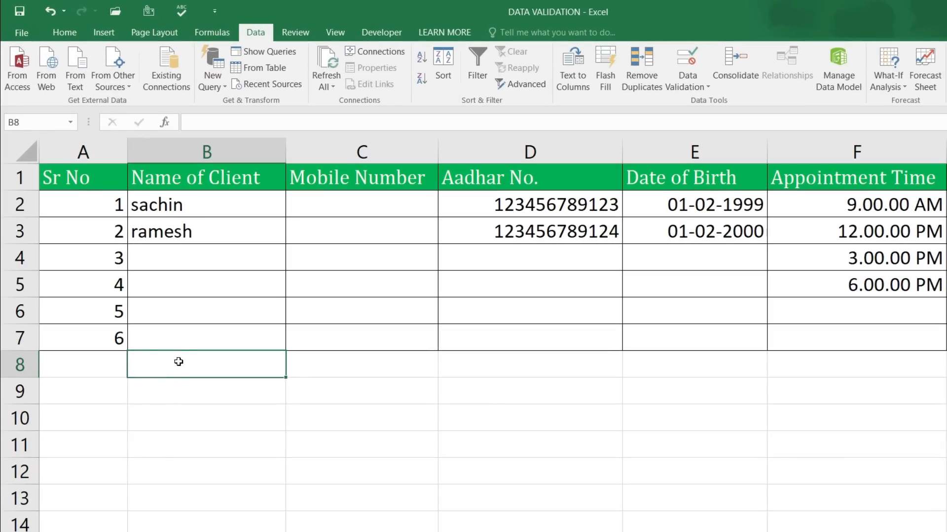
click(699, 85)
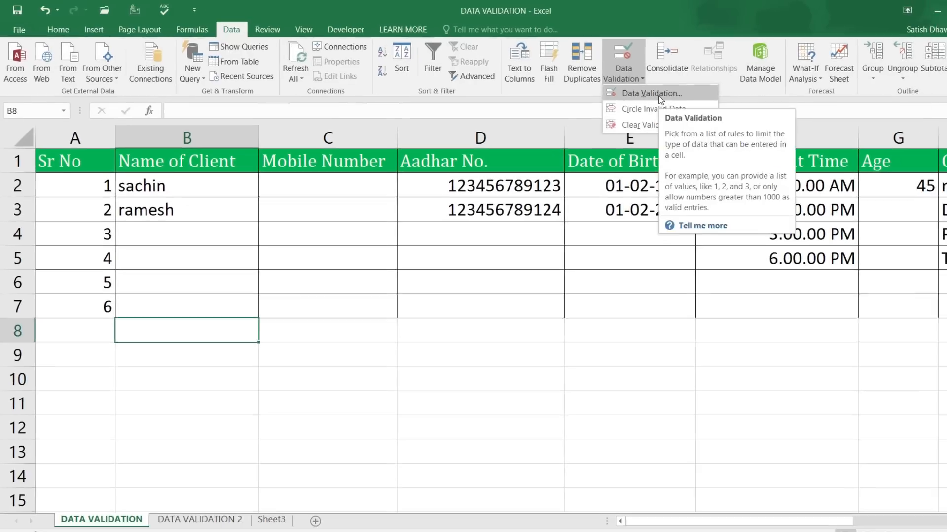
click(658, 95)
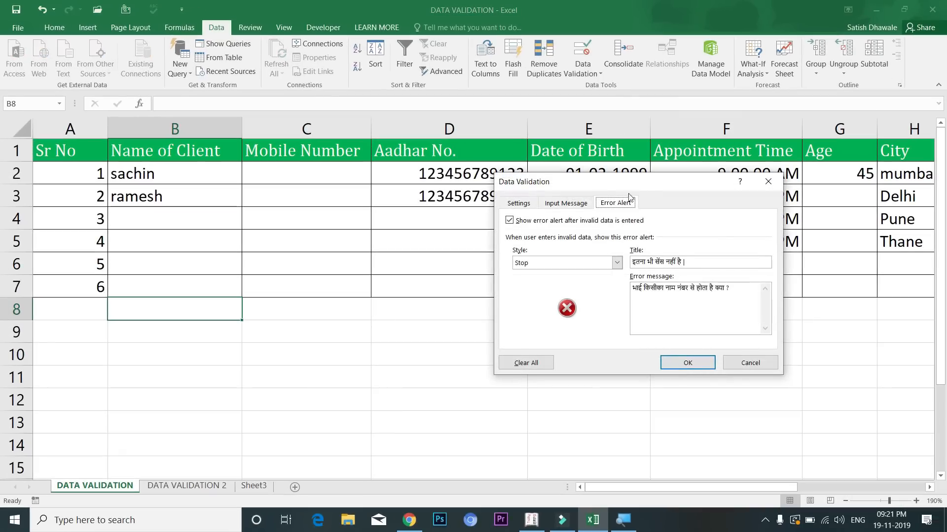
key(Return)
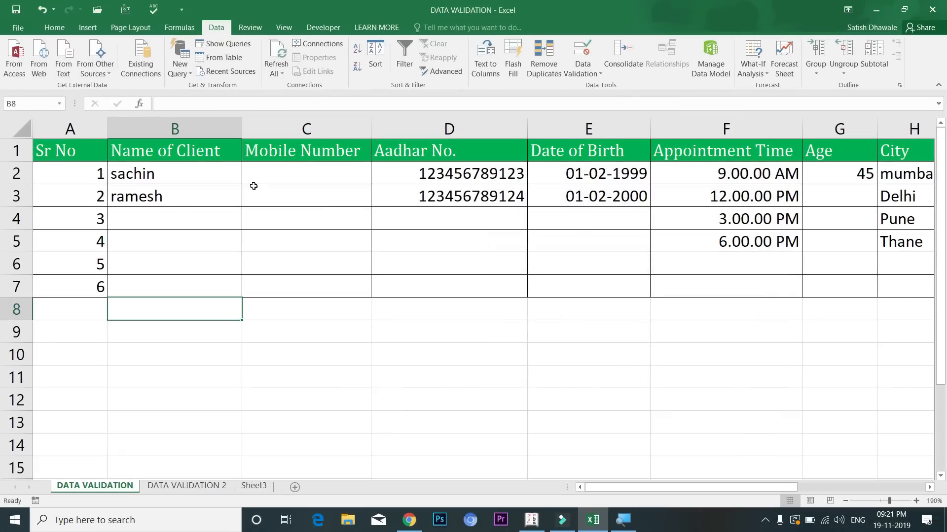
Try to enter 4545 in cell B4 of the Name of Client column, and dismiss the error alert.
click(203, 127)
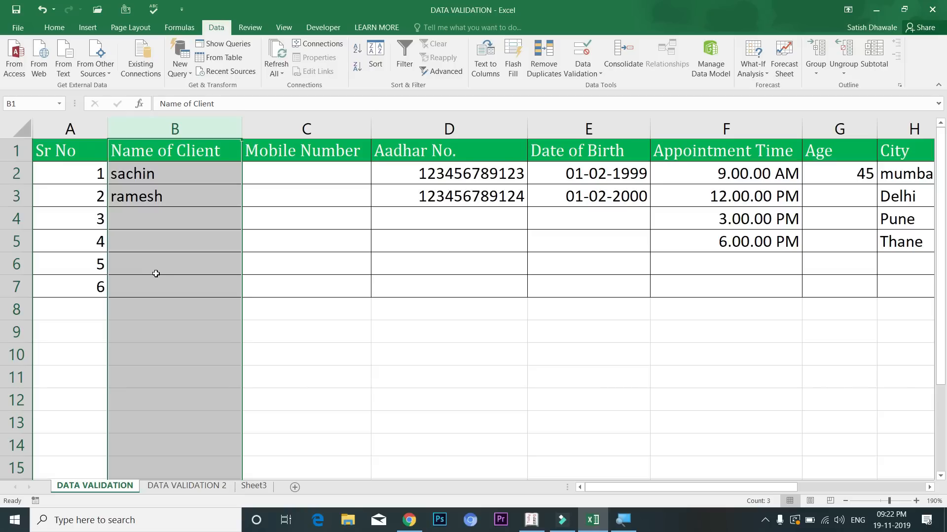
click(167, 222)
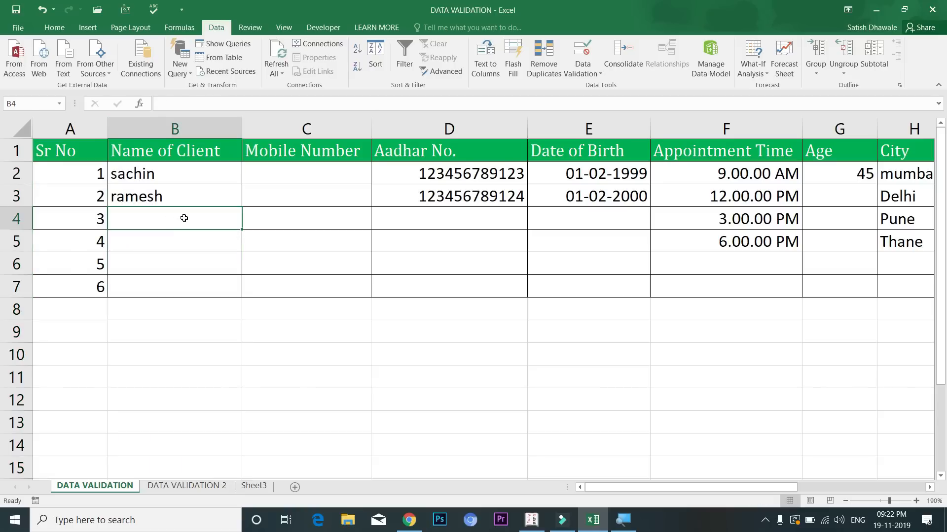
text(4545)
key(Return)
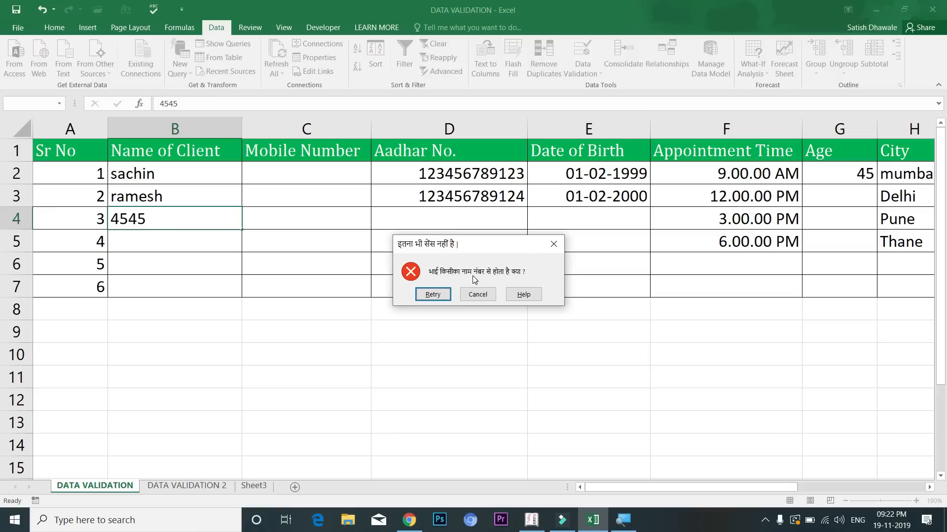
key(Escape)
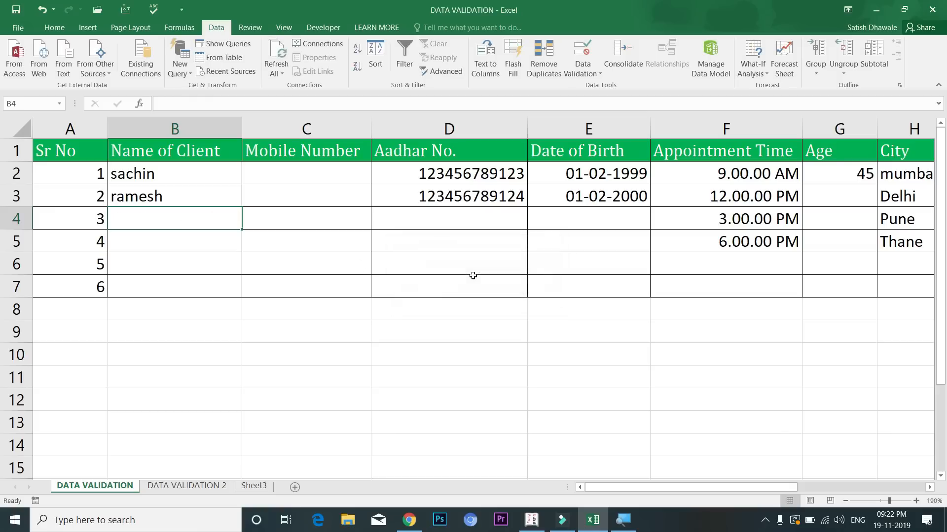
Open the data validation settings for the whole Name of Client column and review its input message, error alert and validation criteria.
click(213, 129)
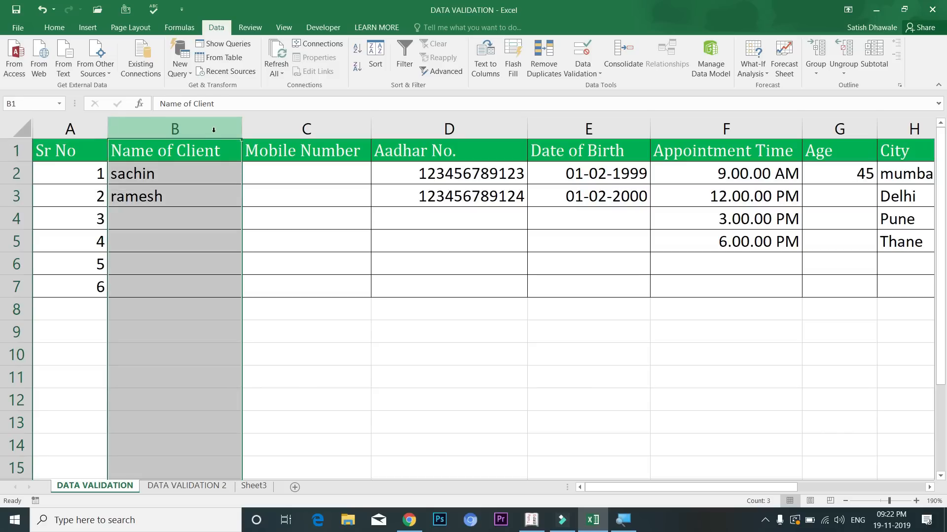
click(585, 74)
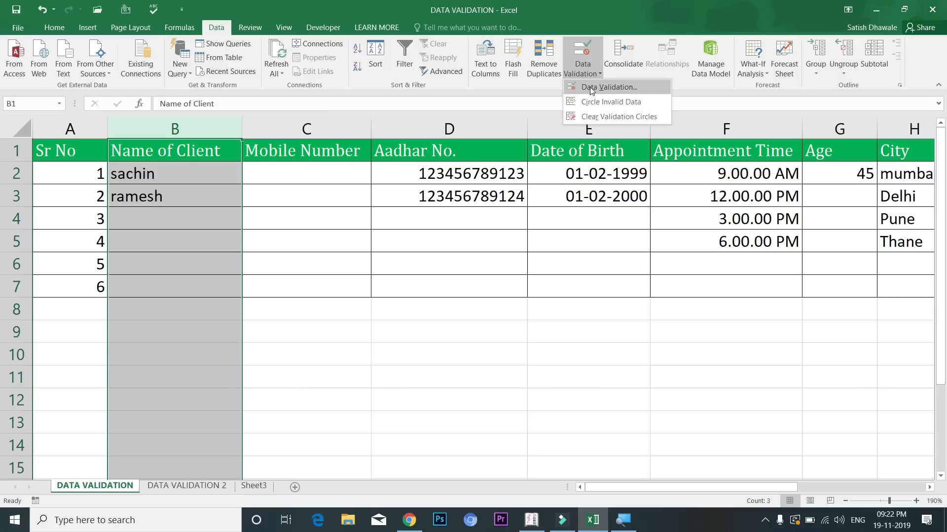
click(590, 87)
drag(572, 186, 405, 234)
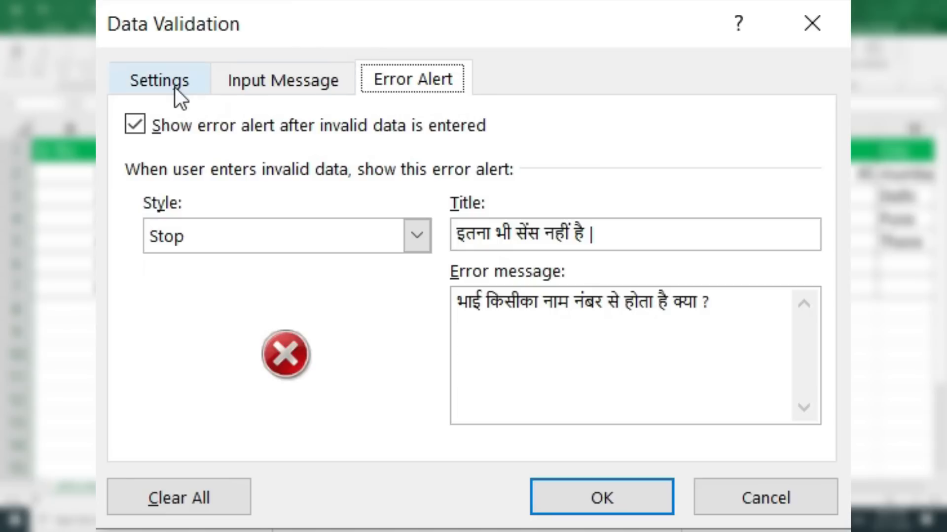
click(174, 86)
click(253, 83)
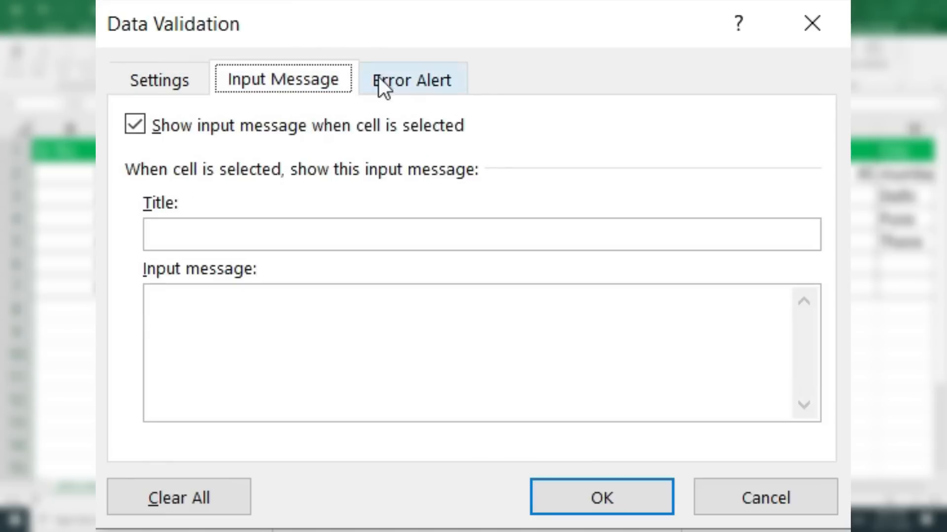
click(379, 79)
click(160, 92)
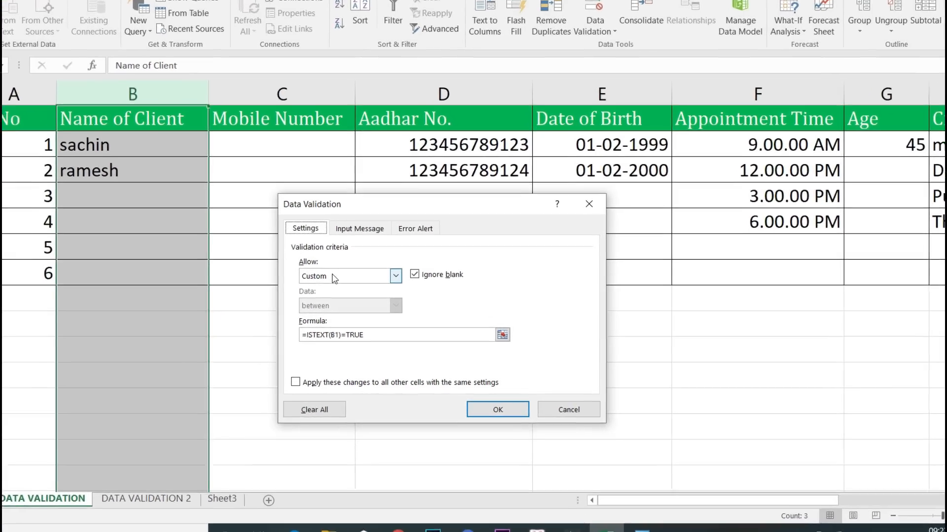
Examine the validation types that can be allowed for the Name of Client column, and close the settings without changes.
click(344, 284)
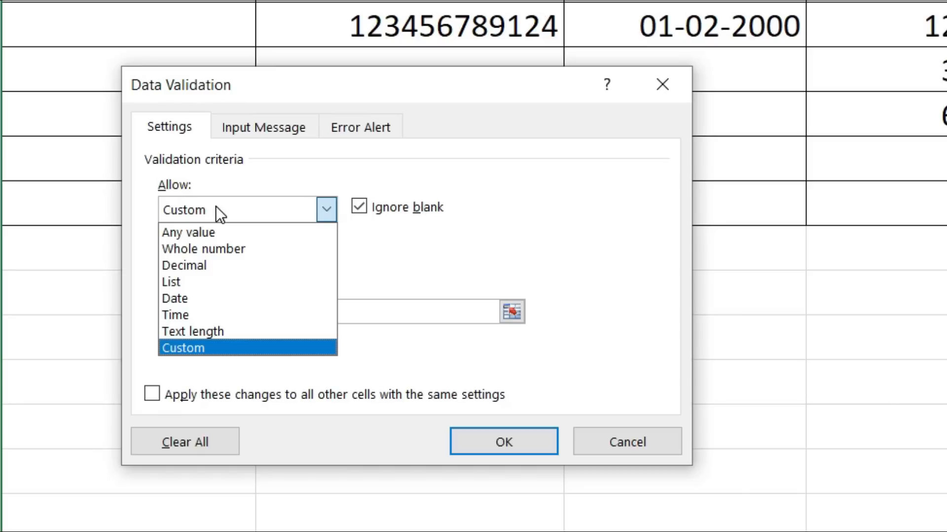
click(146, 217)
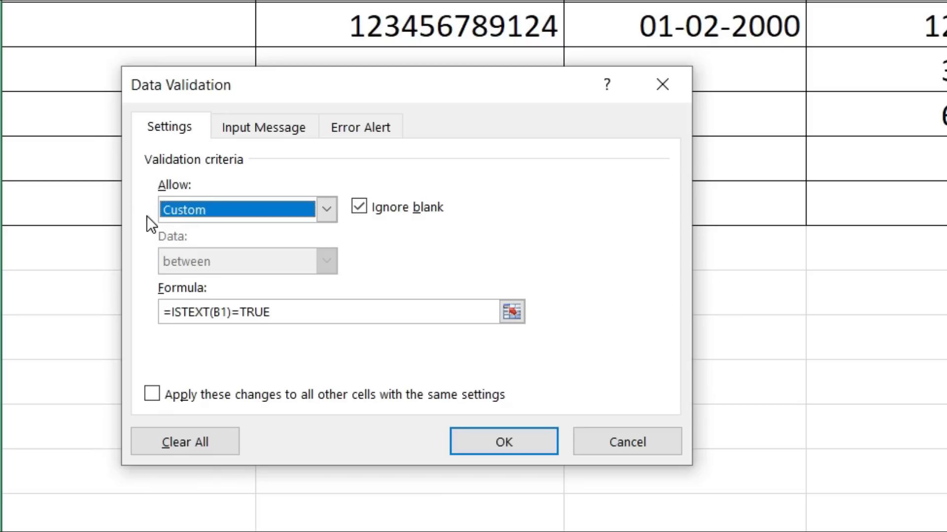
click(218, 209)
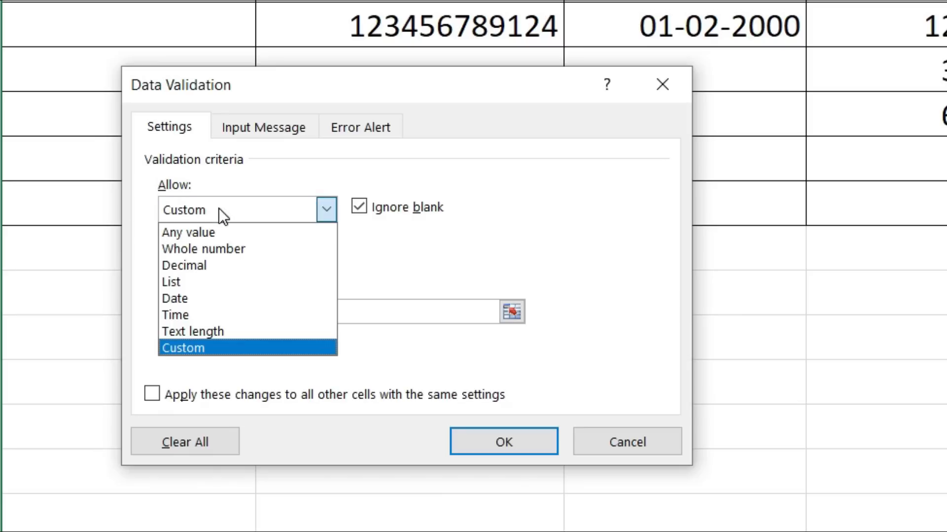
click(218, 209)
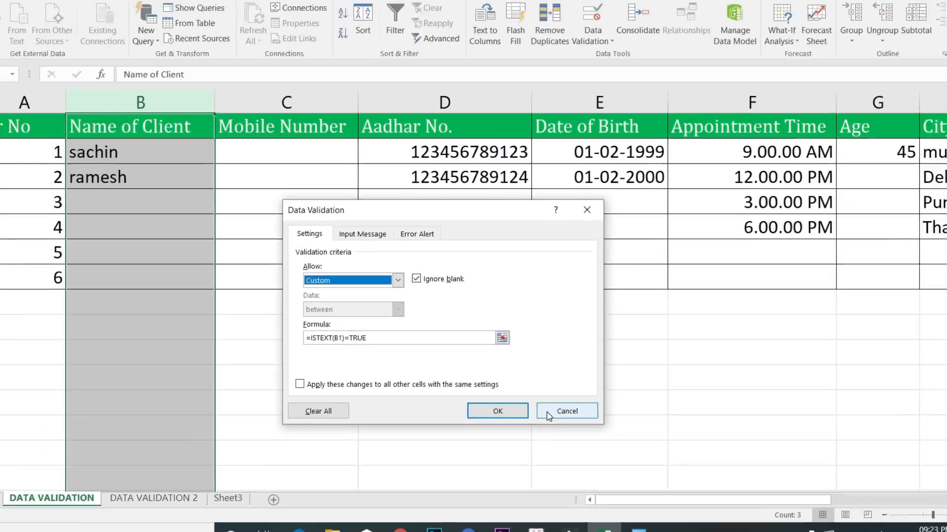
click(593, 446)
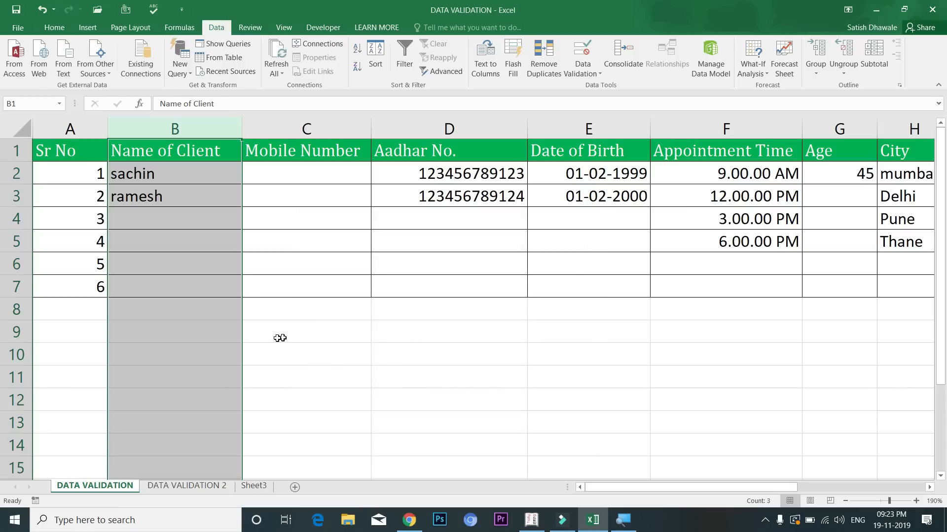
Enter the formula =ISTEXT(A7) in cell A10 to check whether A7 contains text.
click(75, 352)
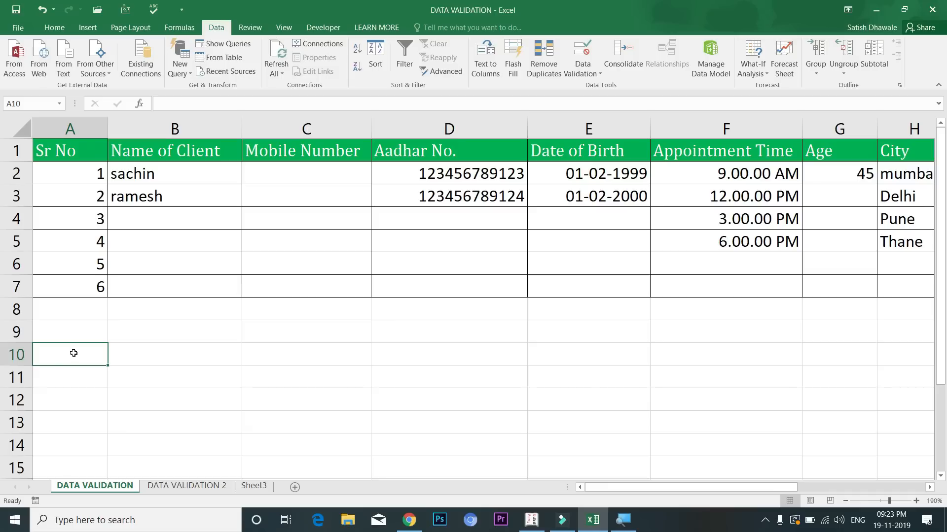
double_click(71, 351)
text(=iste)
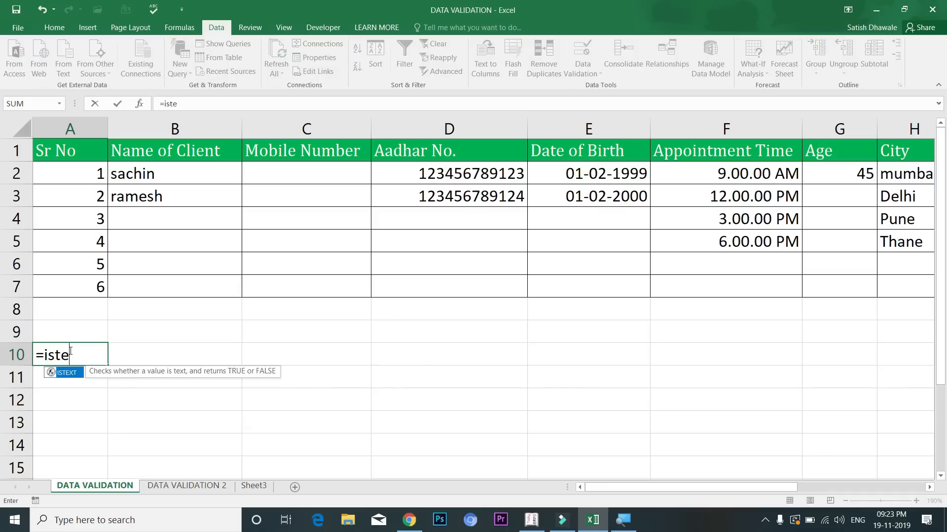
key(Tab)
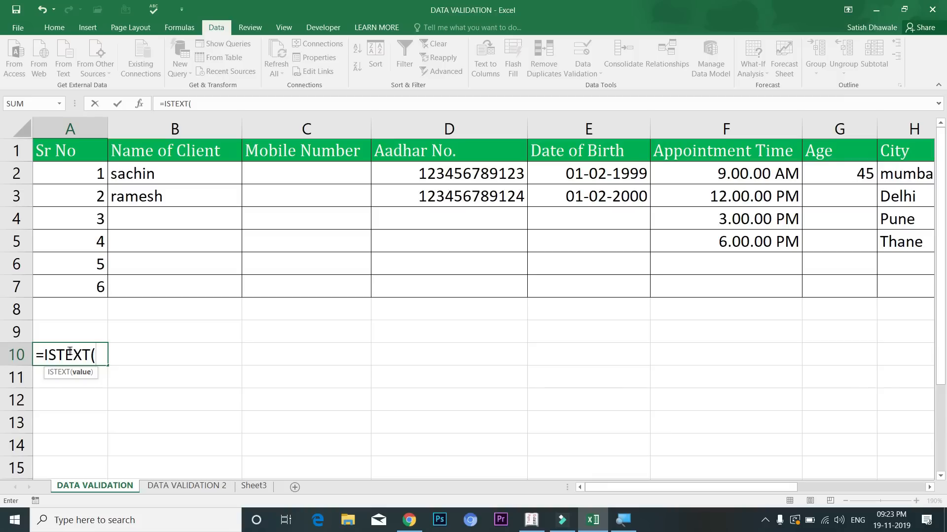
click(85, 287)
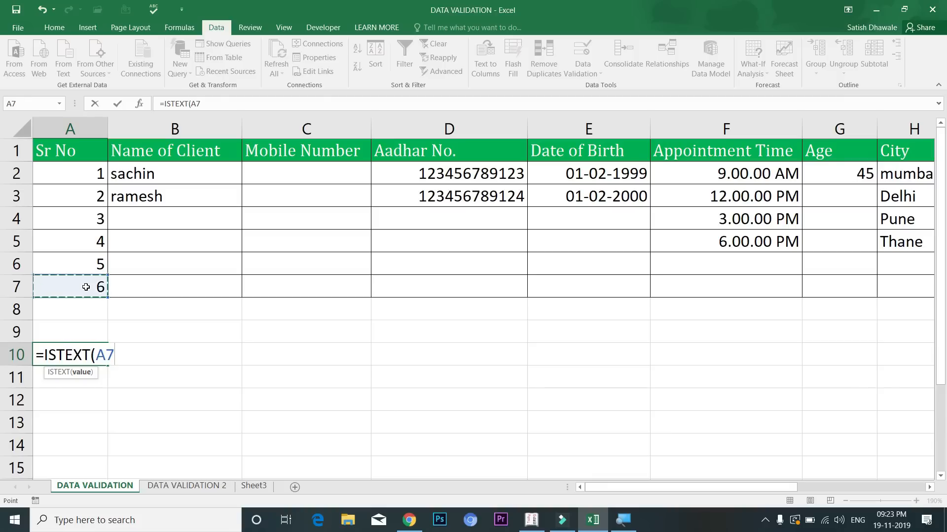
text())
key(Return)
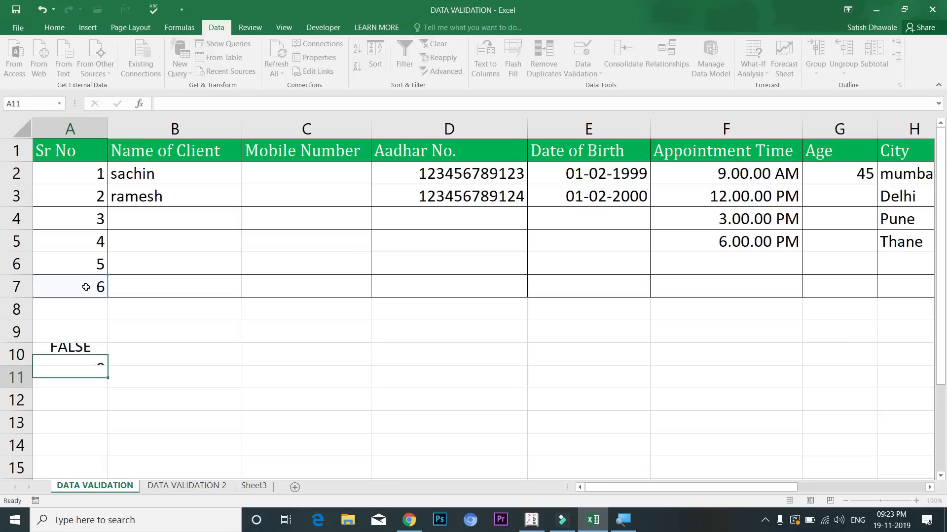
Test the ISTEXT formula in A10 by entering a first name in A7, and undo that entry.
click(92, 287)
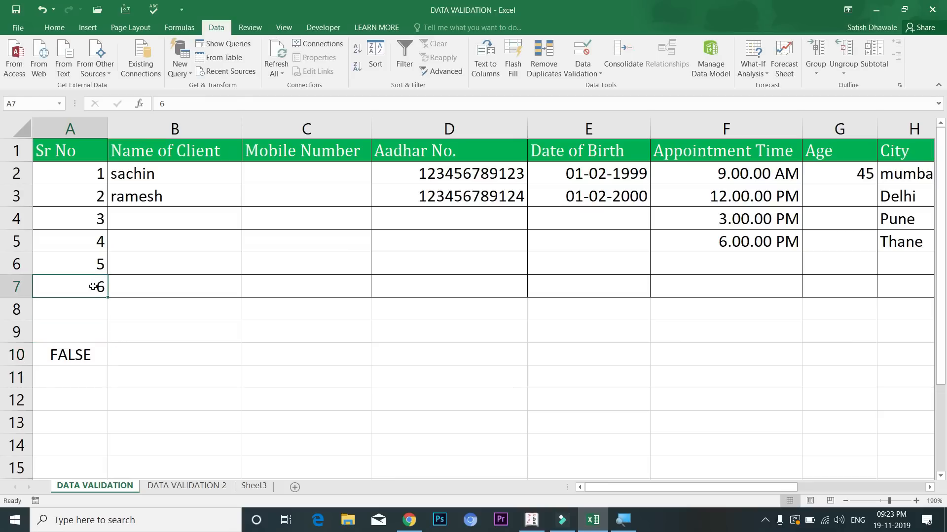
text(anil)
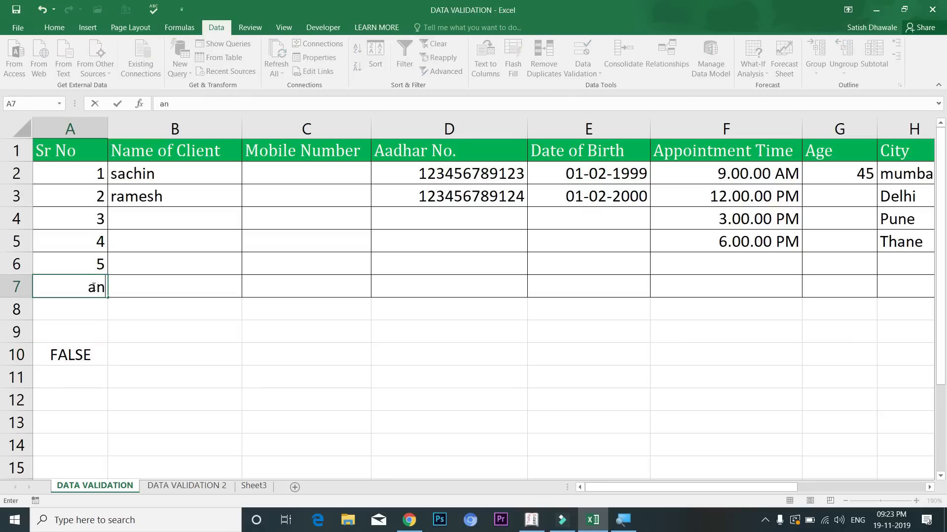
key(Return)
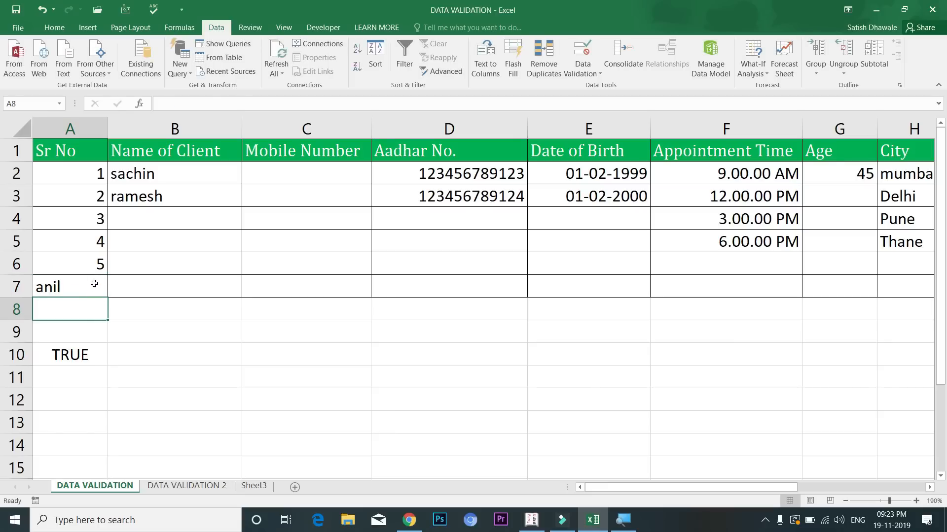
click(94, 286)
click(85, 353)
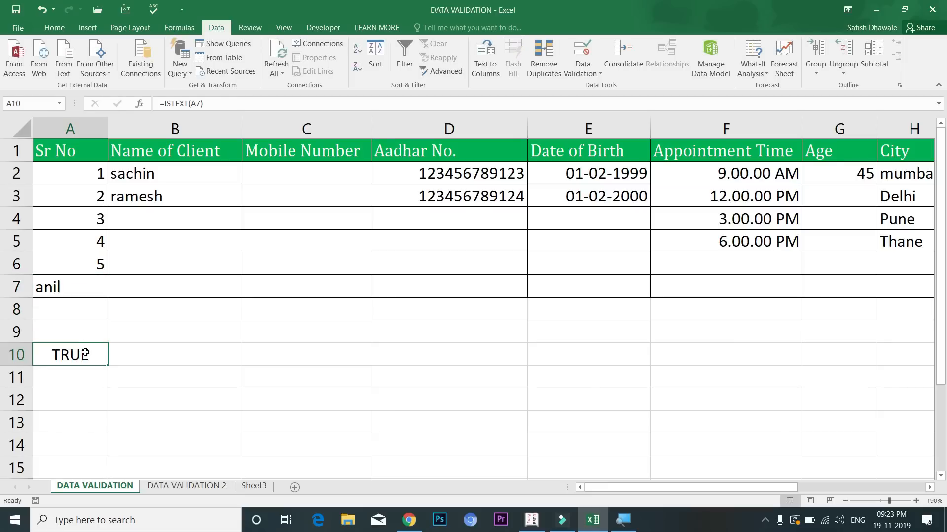
key(ctrl+z)
click(80, 353)
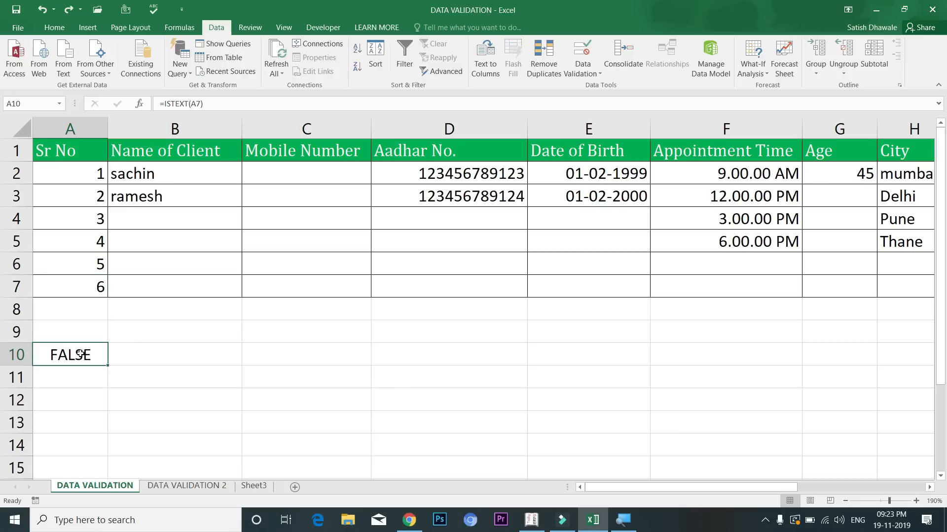
Review the custom ISTEXT rule and the error alert's title and message for the Name of Client column, and accept the settings.
click(177, 130)
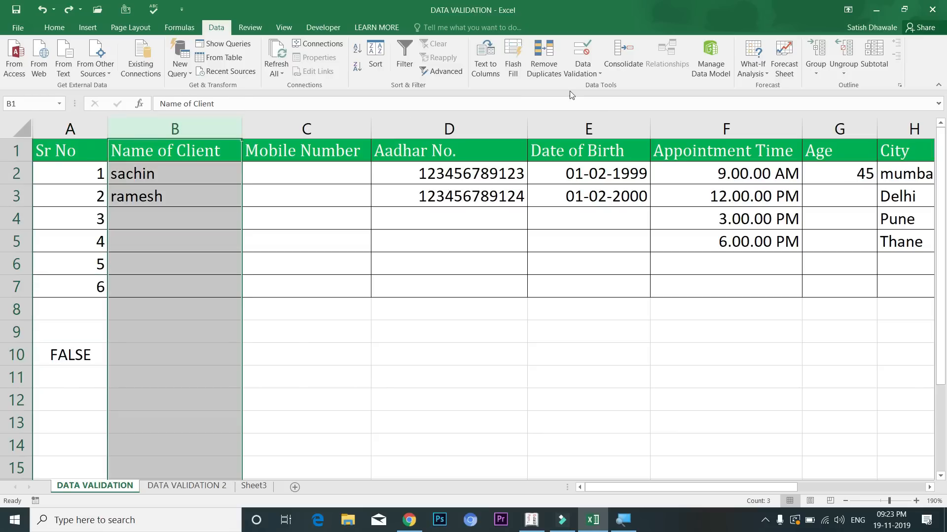
click(580, 74)
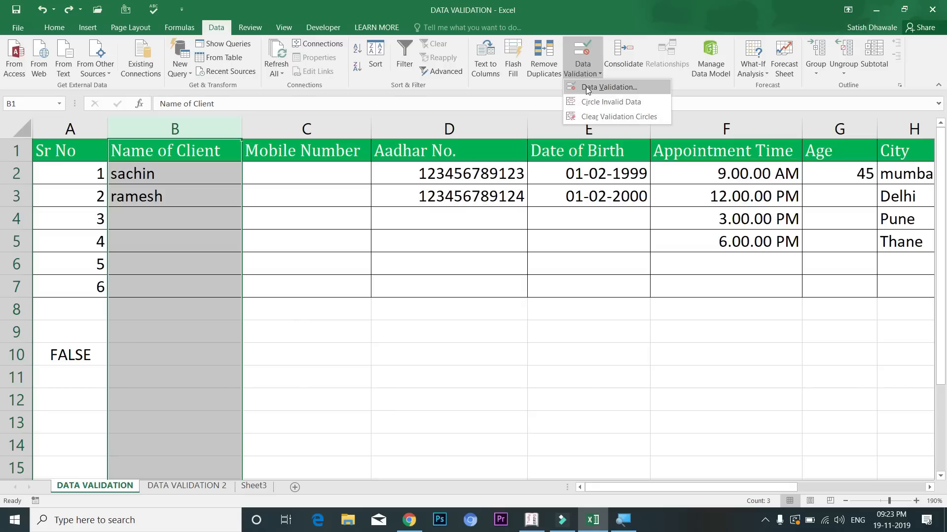
click(586, 87)
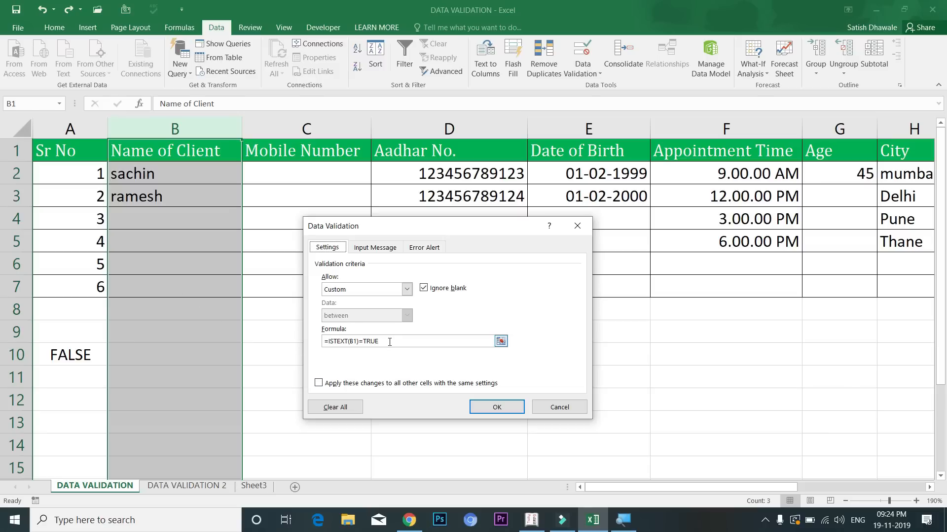
click(424, 249)
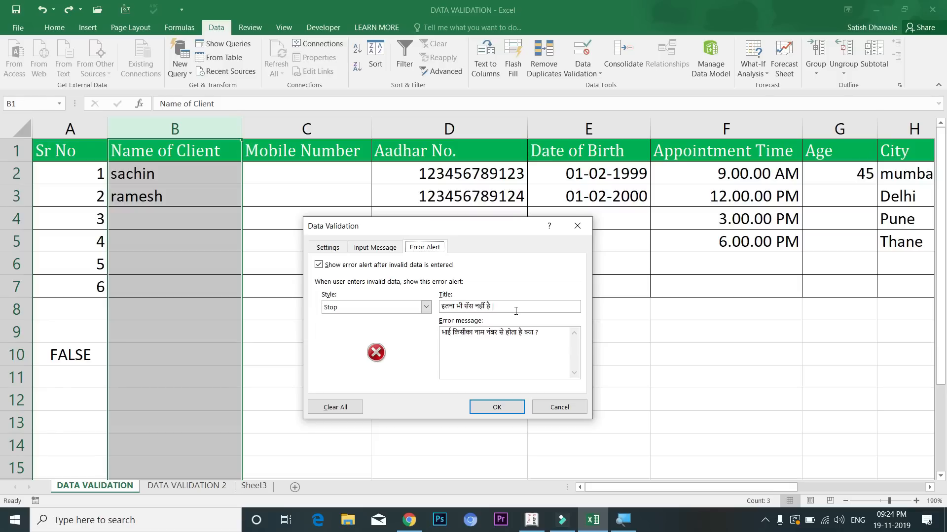
click(516, 311)
click(547, 333)
click(511, 407)
Try to enter 565 in cell B6 of the Name of Client column, and cancel the rejected entry.
click(168, 266)
text(565)
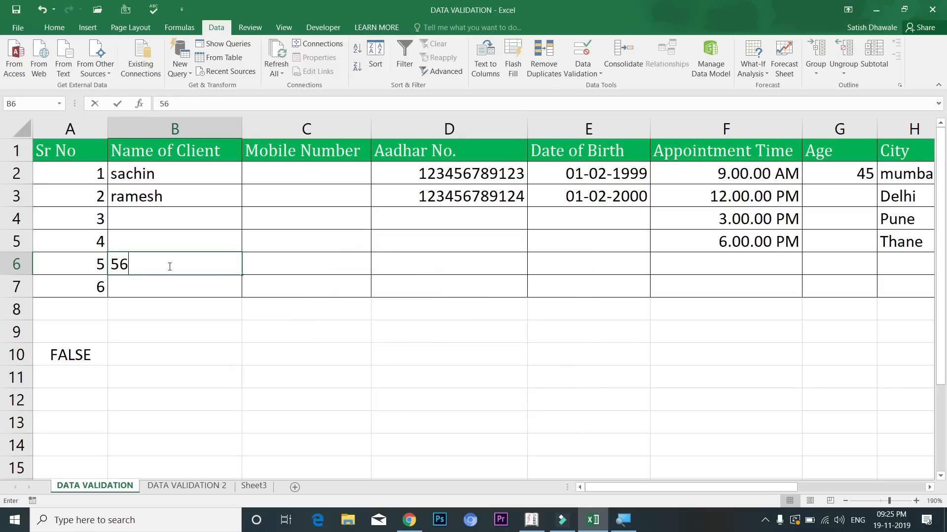
key(Return)
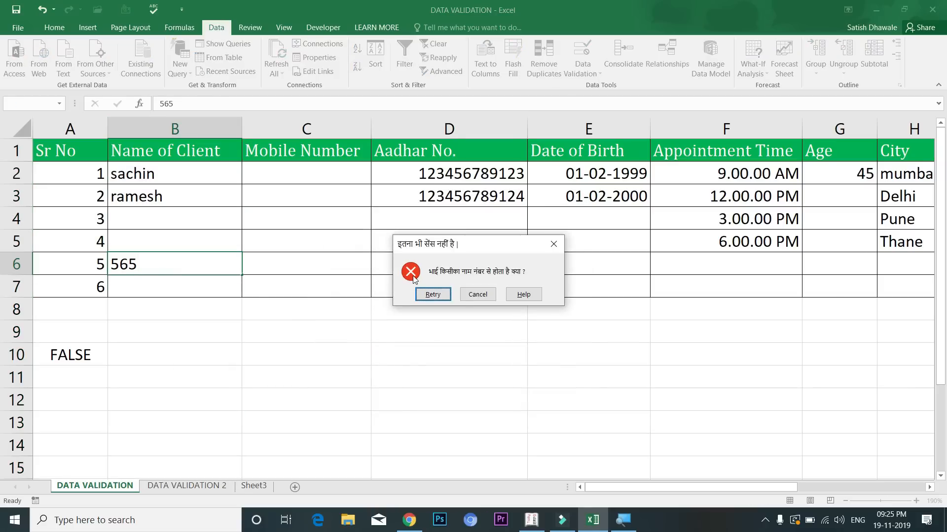
click(479, 294)
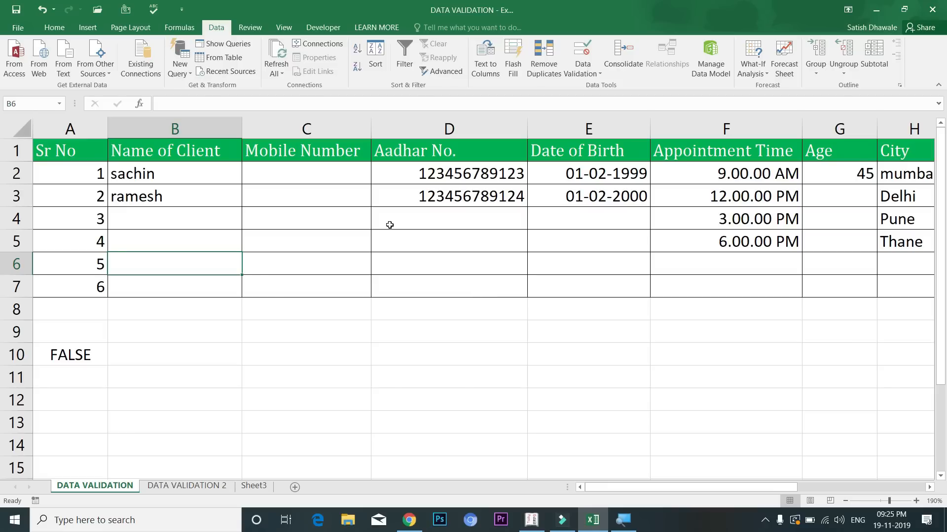
Review the Mobile Number column's text length criteria, comparison options and error alert title and message, and accept the settings.
click(345, 129)
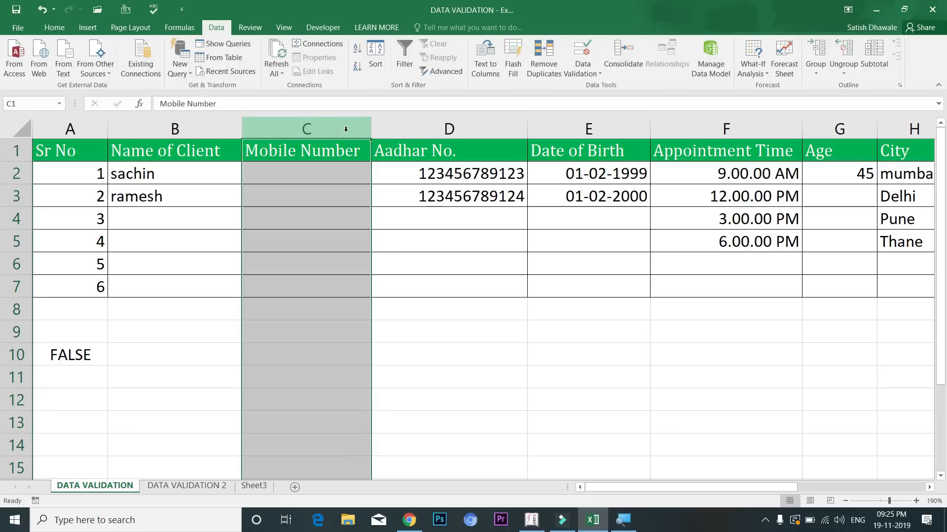
click(576, 72)
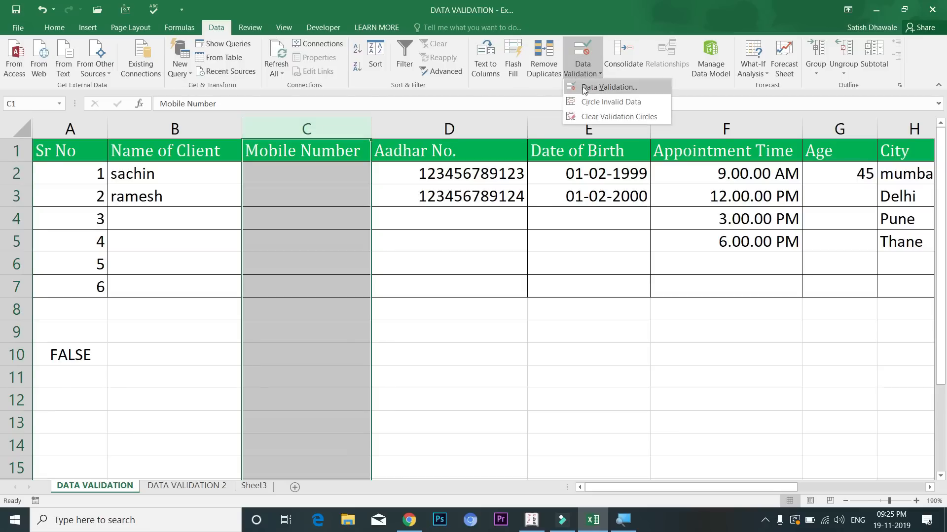
click(583, 88)
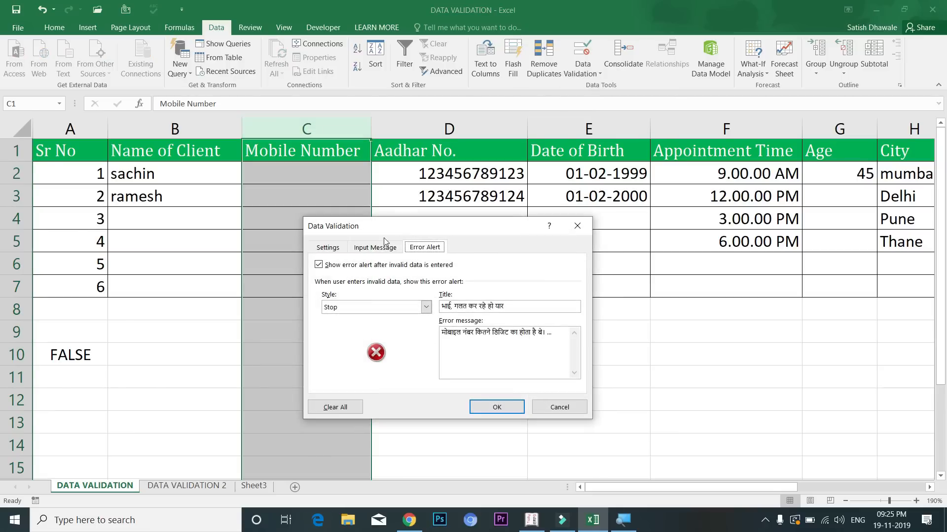
click(328, 249)
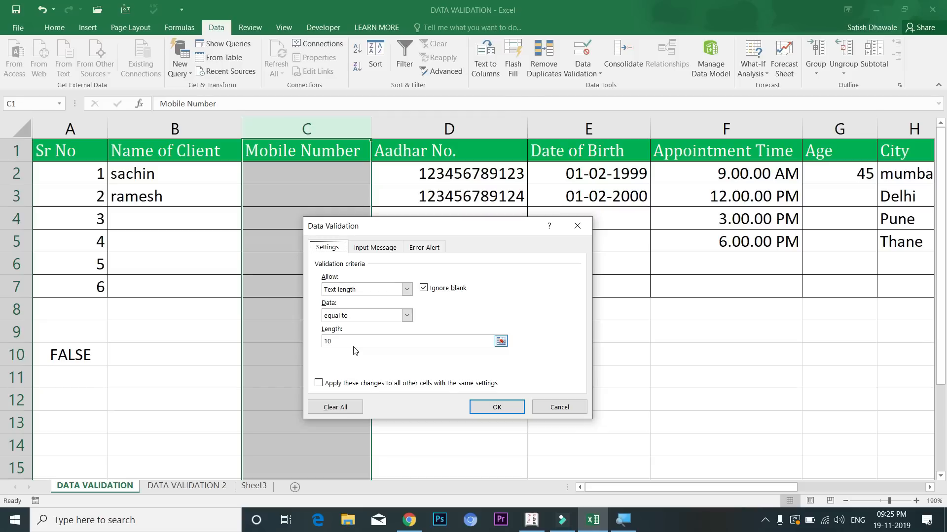
click(371, 320)
click(370, 319)
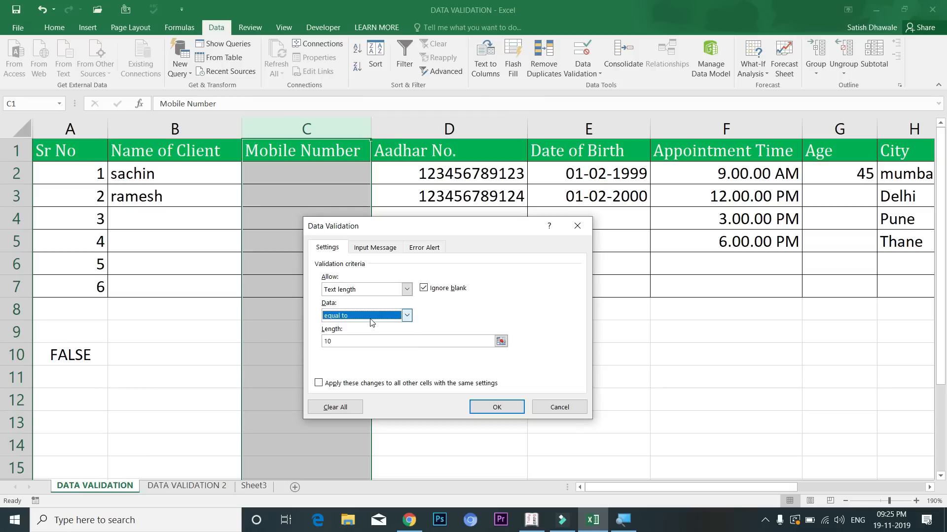
click(371, 319)
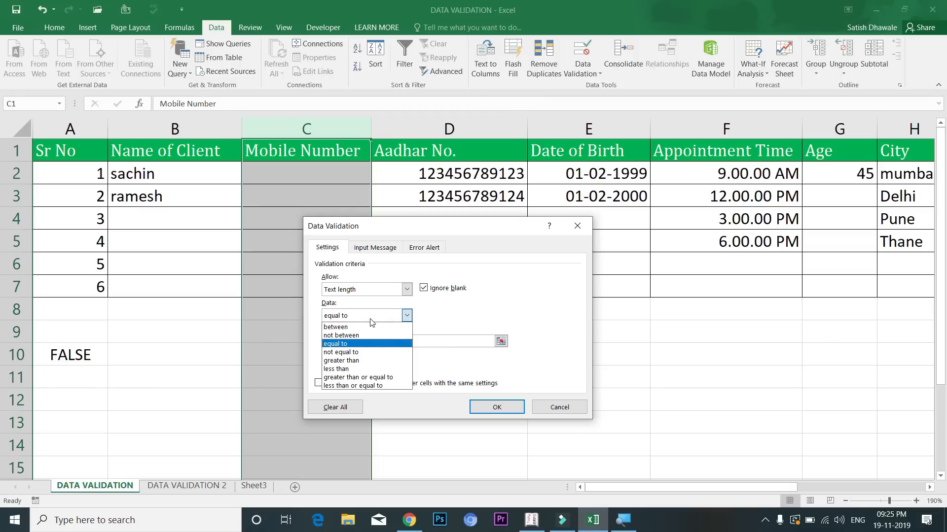
click(371, 319)
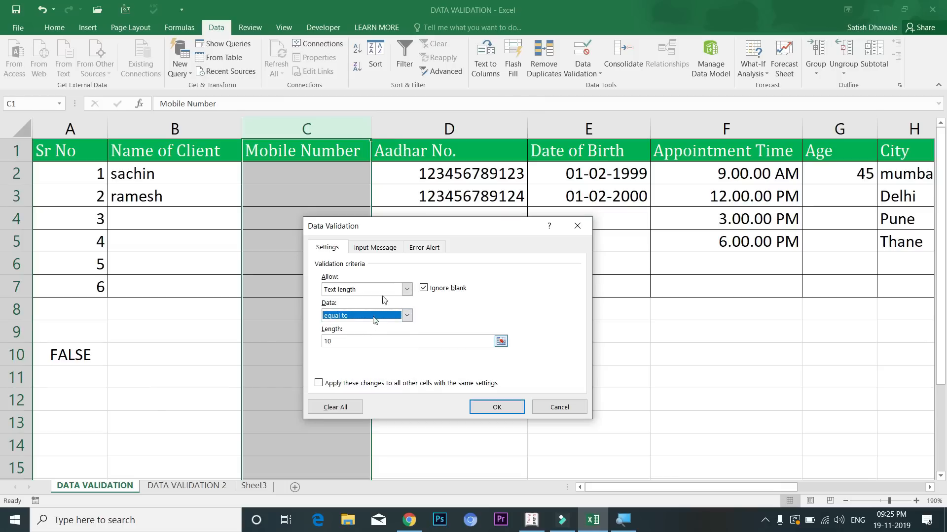
click(420, 250)
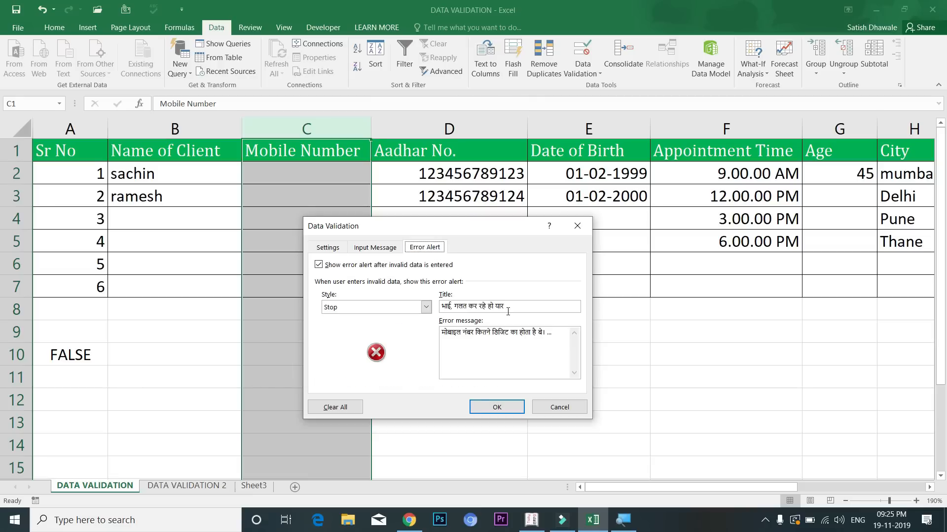
click(515, 412)
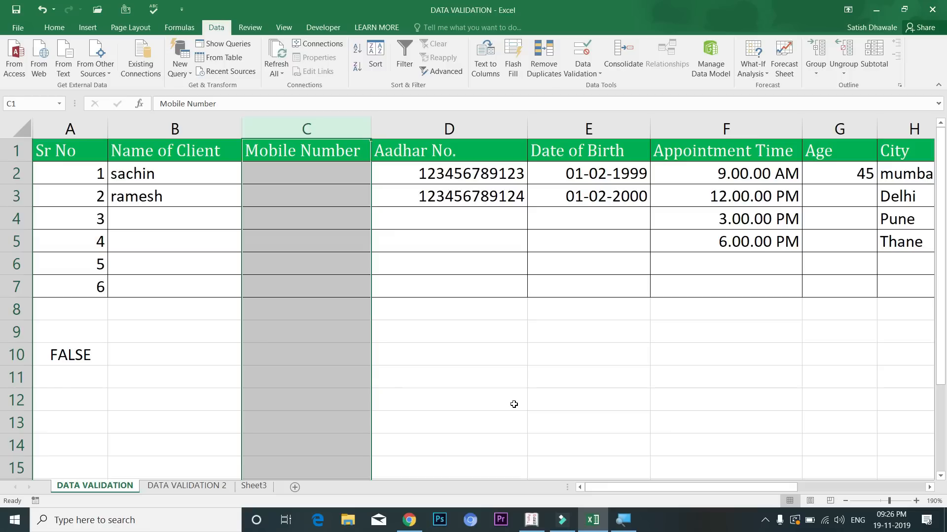
Try to enter the Aadhar number from D3 again in cell D4, and cancel the entry.
click(476, 126)
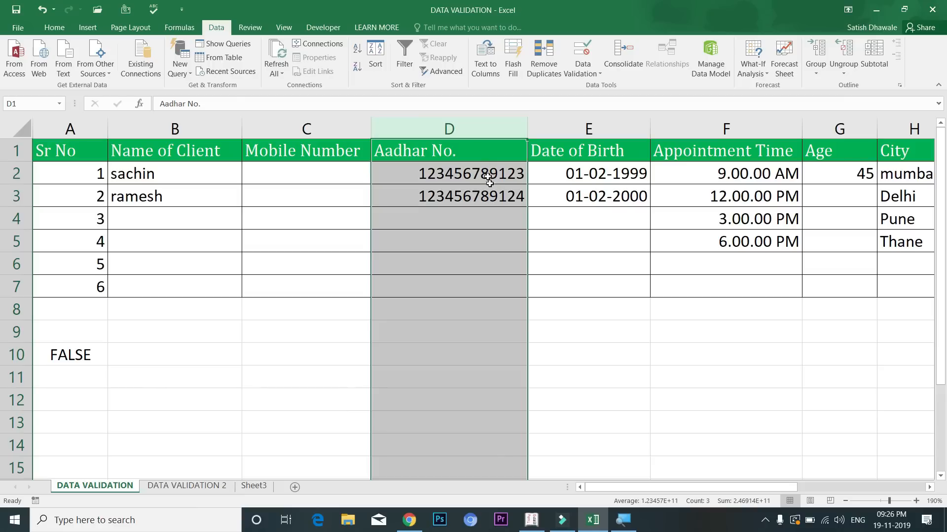
click(495, 218)
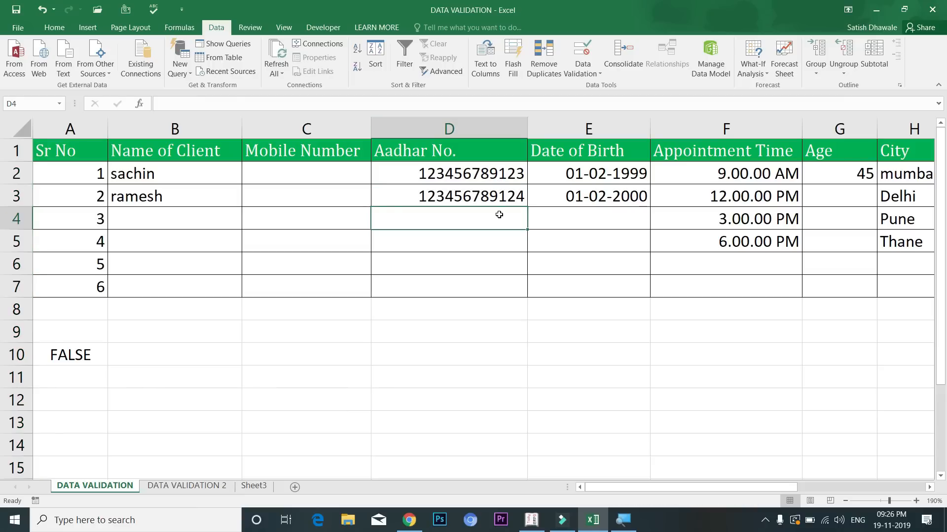
text(123456789124)
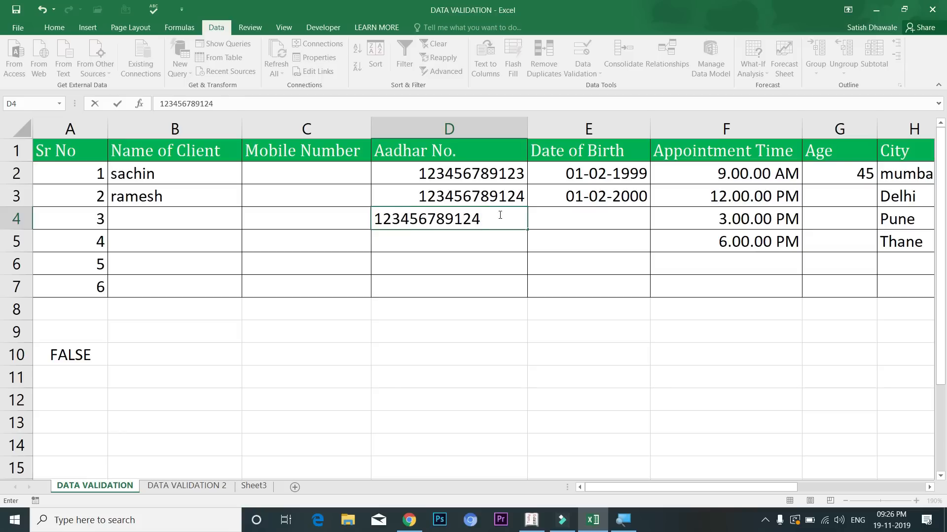
key(Return)
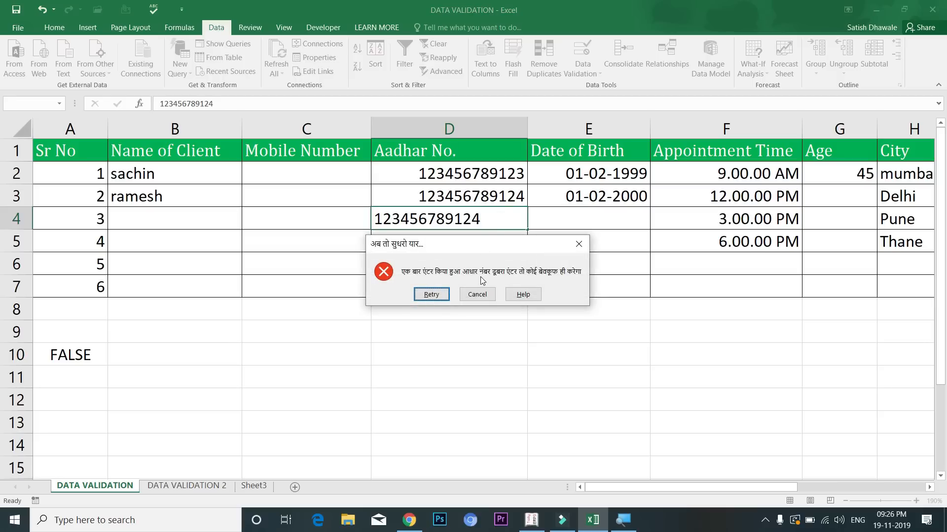
click(477, 294)
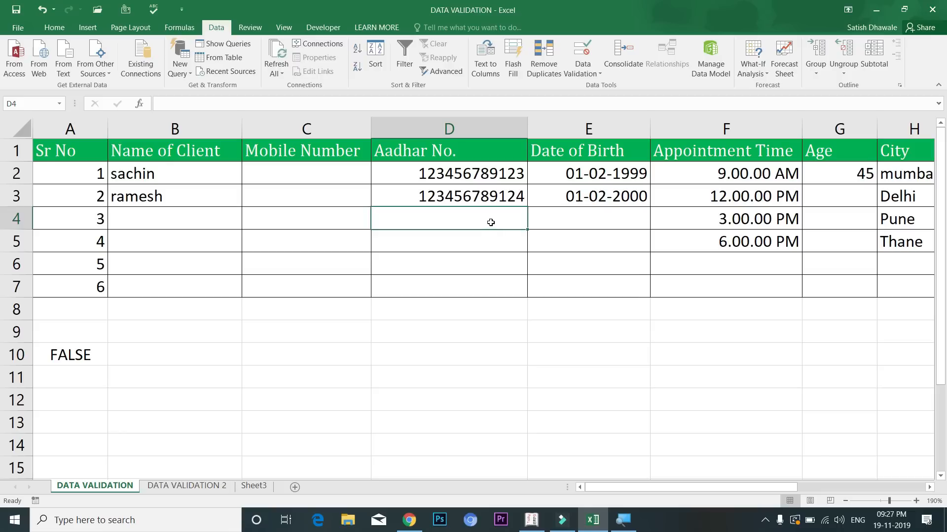
Enter a unique 12-digit Aadhar number in cell D4.
text(12)
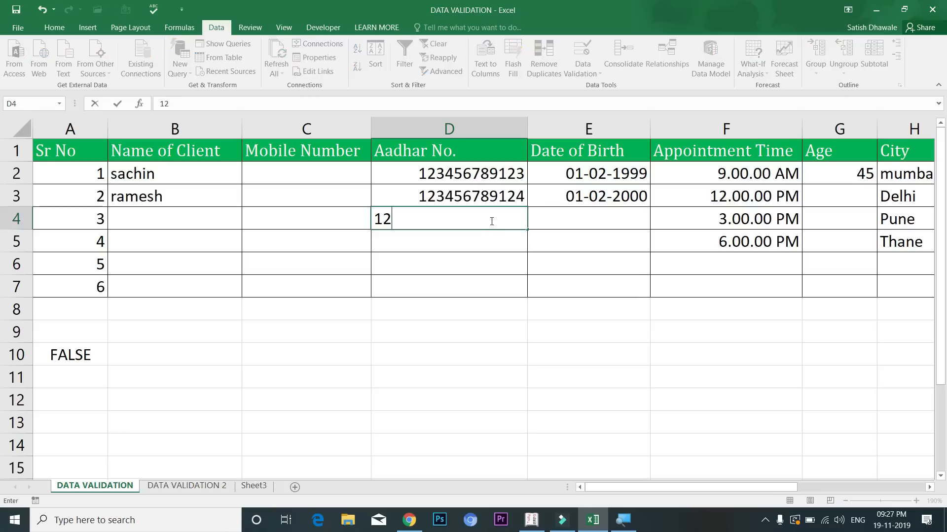
text(3456789125)
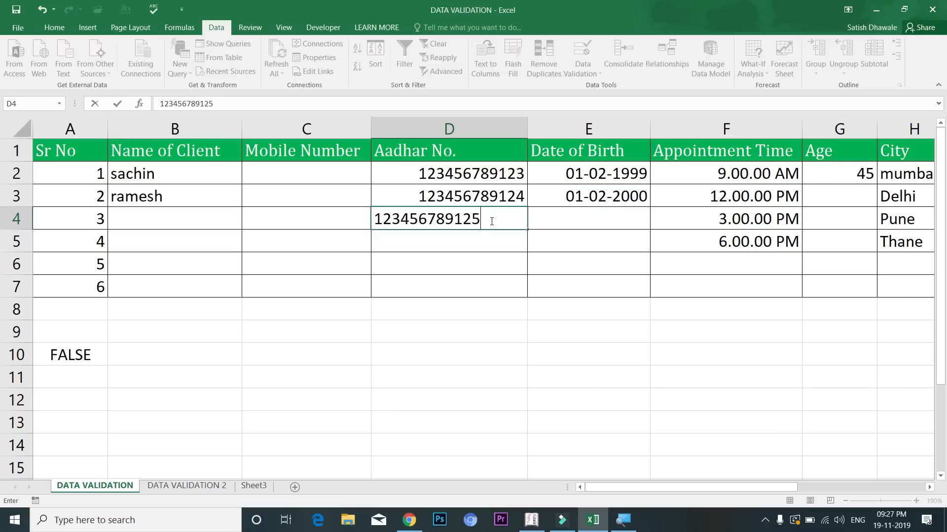
key(Return)
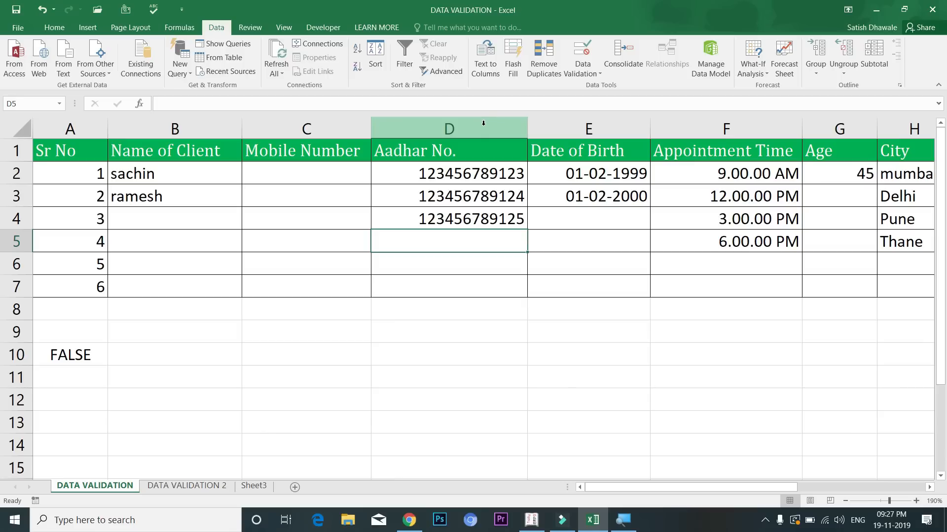
Enter the formula =COUNTIF(A2:A7,A2) in cell A12 to count how often A2's value occurs in the Sr No column.
click(81, 394)
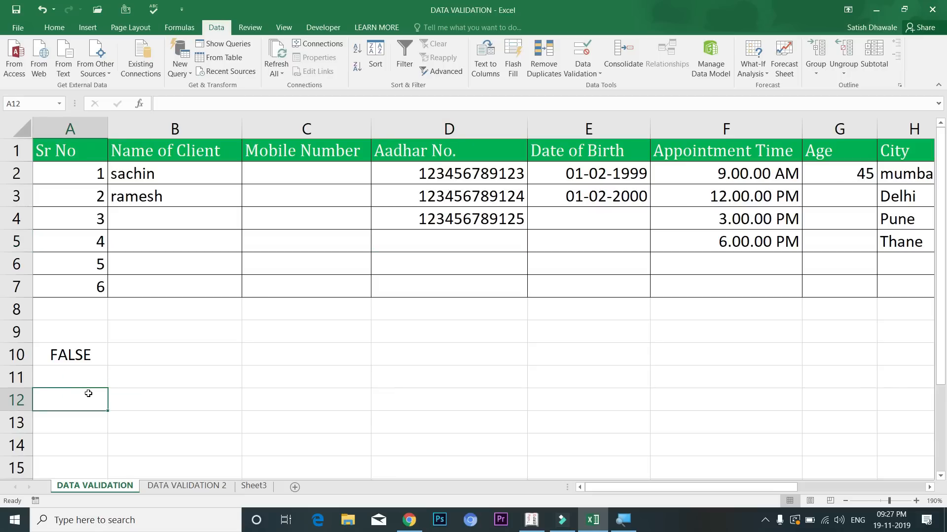
text(c=)
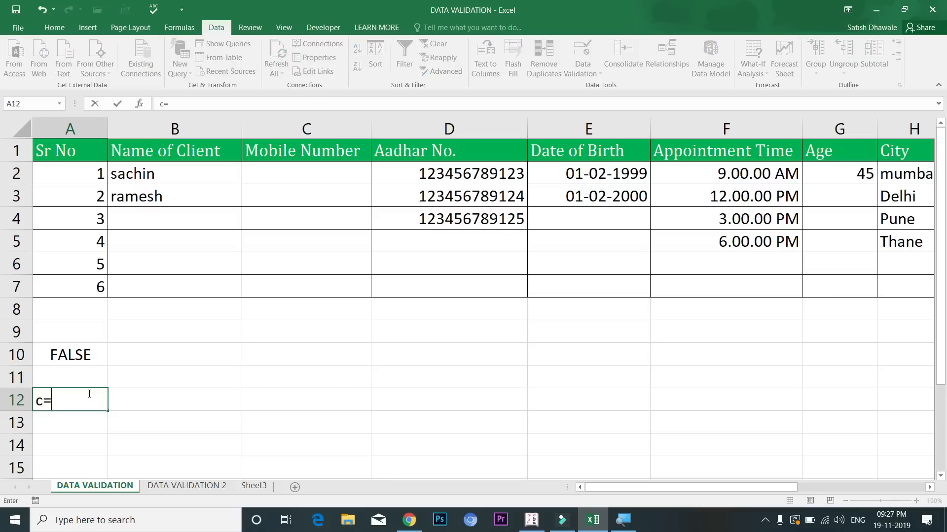
key(BackSpace)
key(BackSpace)
text(=cp)
key(BackSpace)
text(ountif)
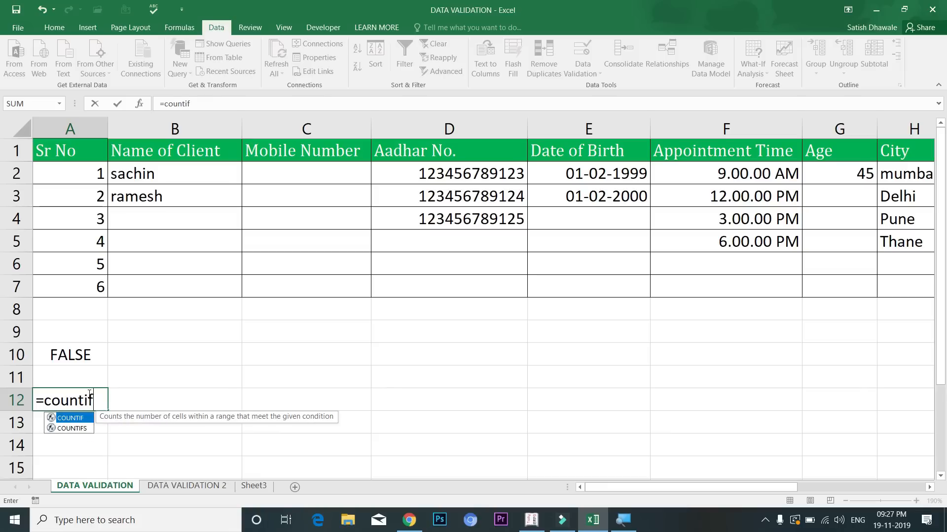
key(Tab)
drag(84, 175, 85, 279)
text(,)
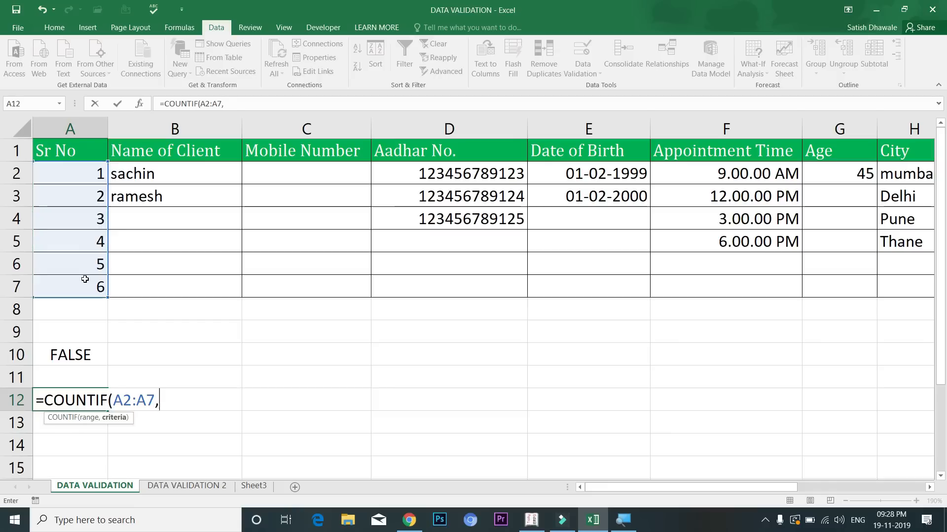
click(78, 170)
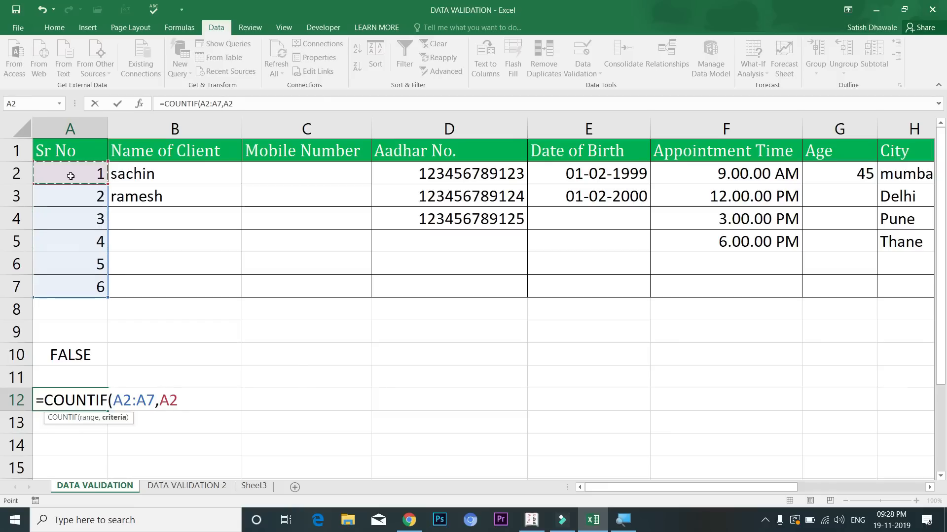
key(Return)
click(76, 395)
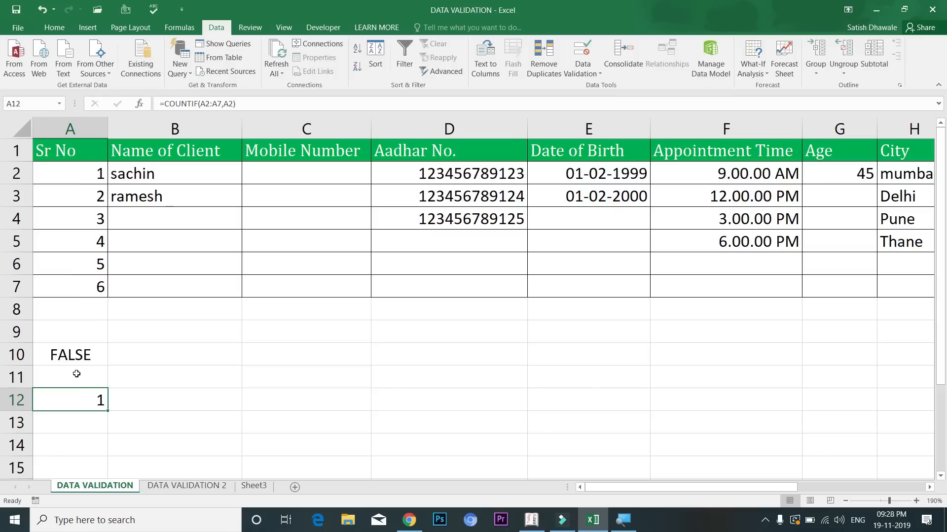
Test the COUNTIF formula by entering the duplicate value 1 in cells A6 and A7.
click(78, 265)
text(1)
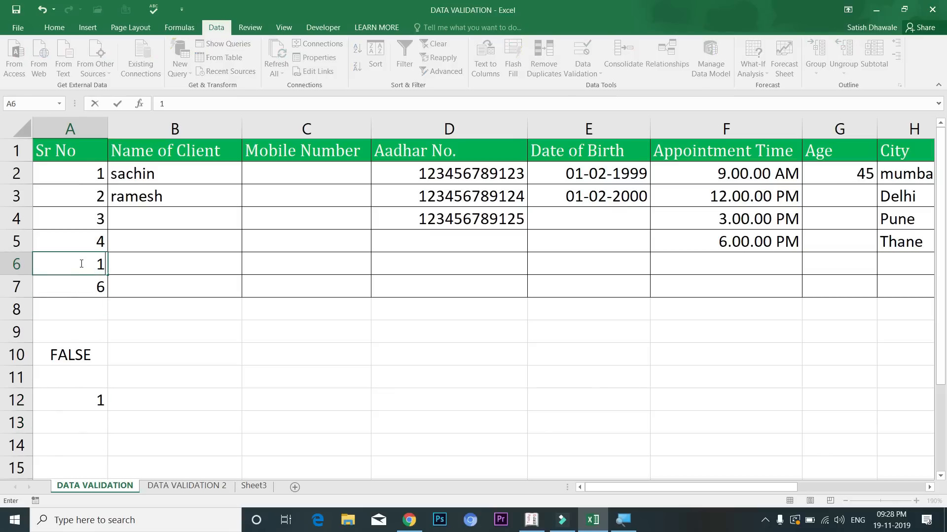
key(Return)
click(95, 396)
click(84, 287)
text(1)
key(Return)
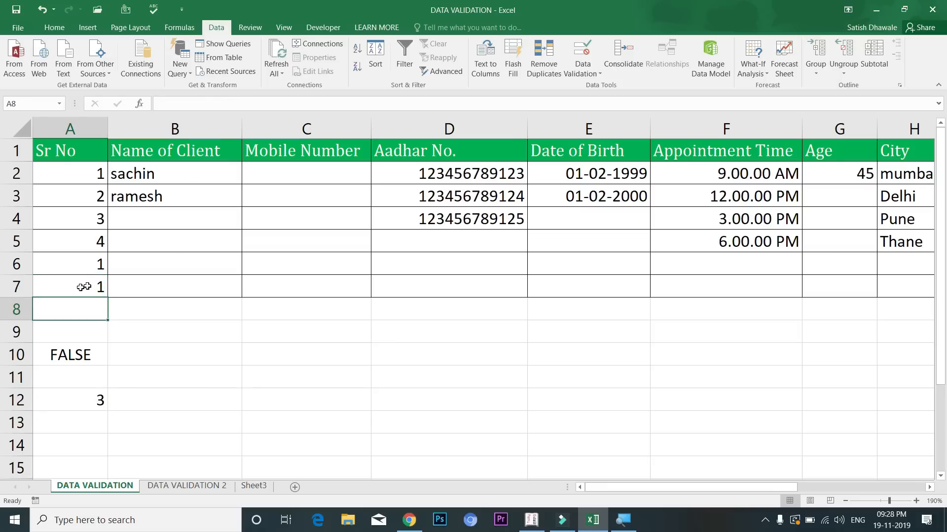
Set the serial number in cell A7 back to 6.
click(90, 261)
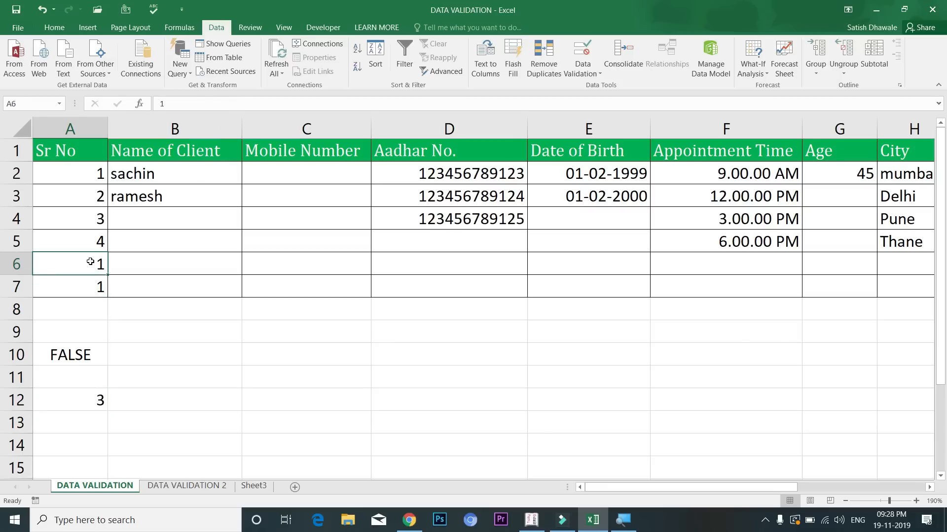
key(Down)
text(6)
key(Return)
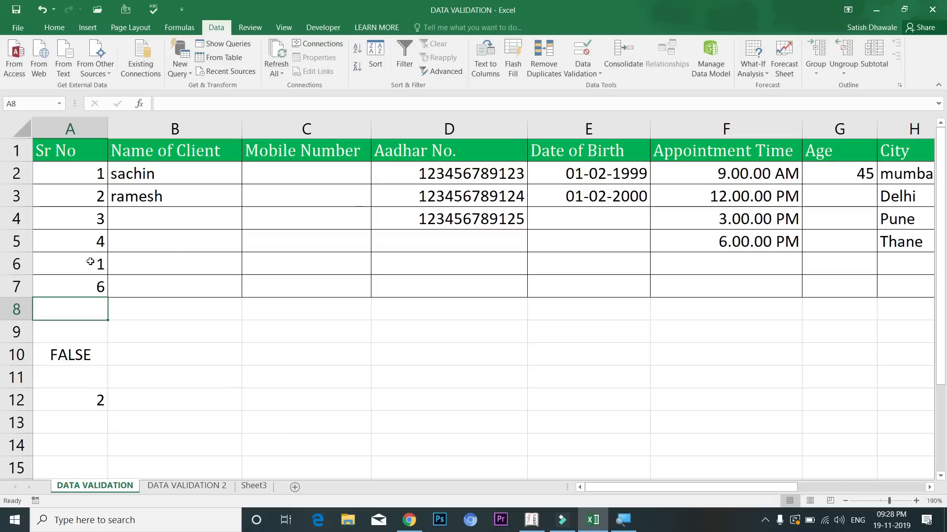
Examine the range and criteria arguments of the COUNTIF formula in cell A12, leaving the formula as it is.
double_click(96, 399)
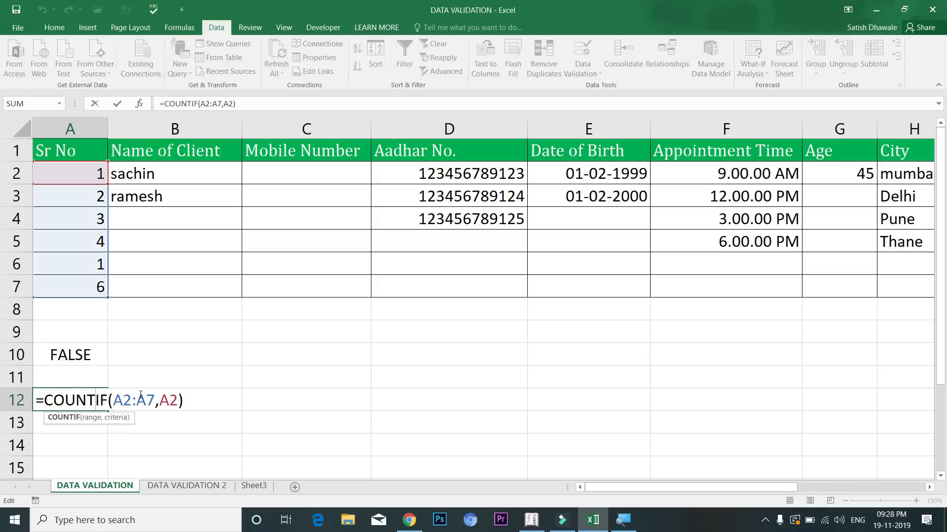
drag(112, 401, 159, 400)
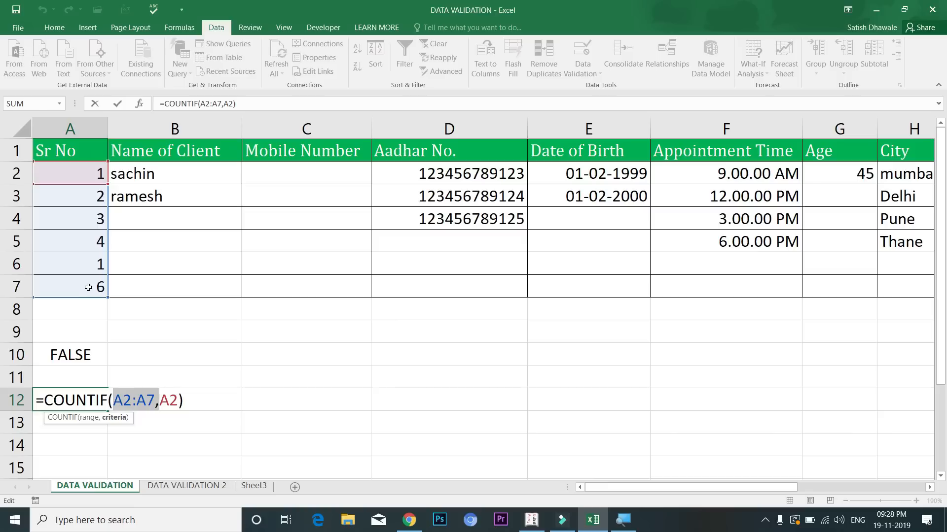
click(182, 400)
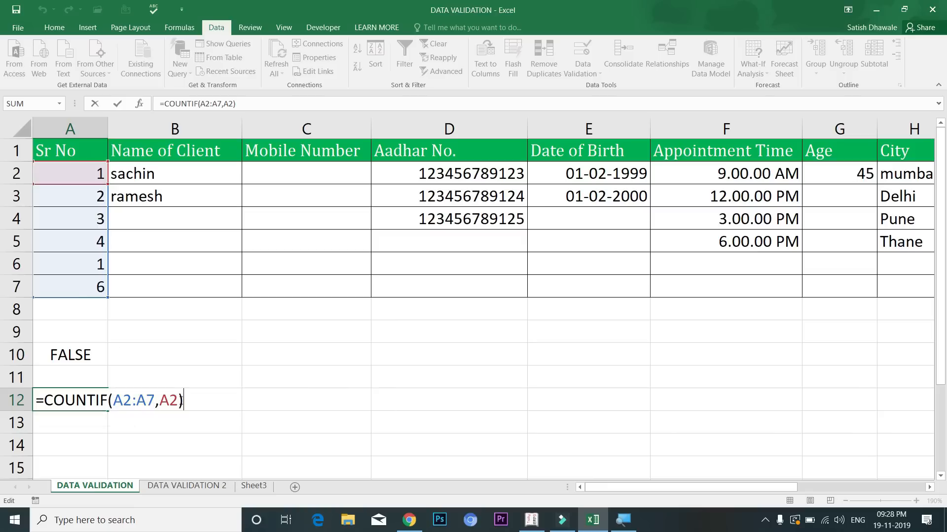
key(Return)
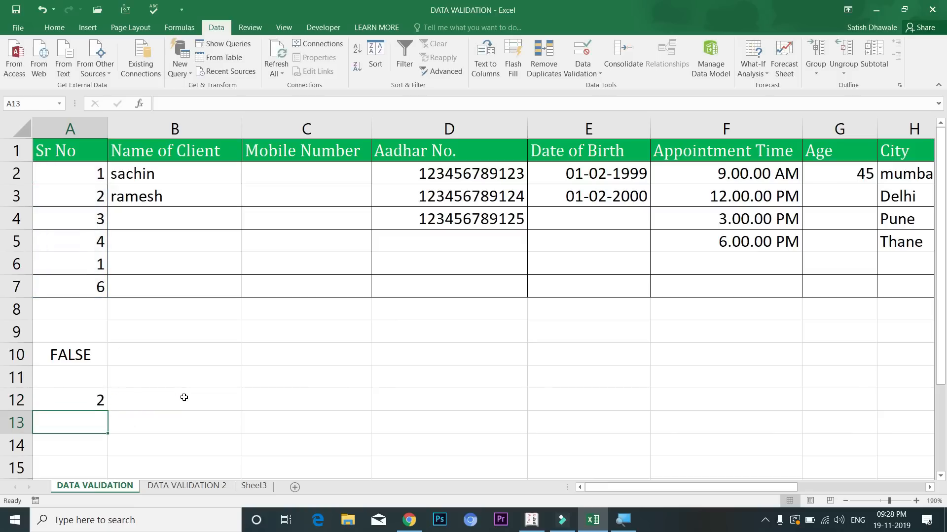
click(98, 400)
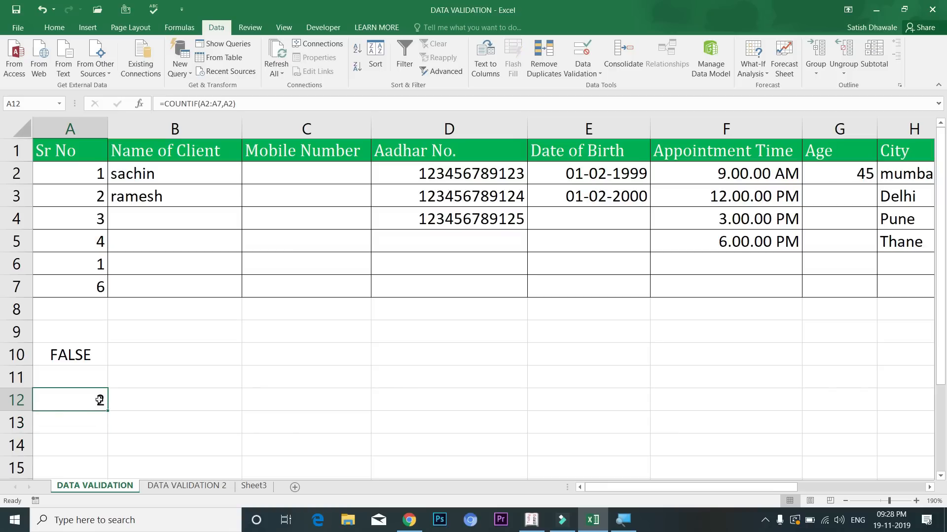
Set the serial number in cell A6 back to 5 and check the COUNTIF result in A12.
click(80, 258)
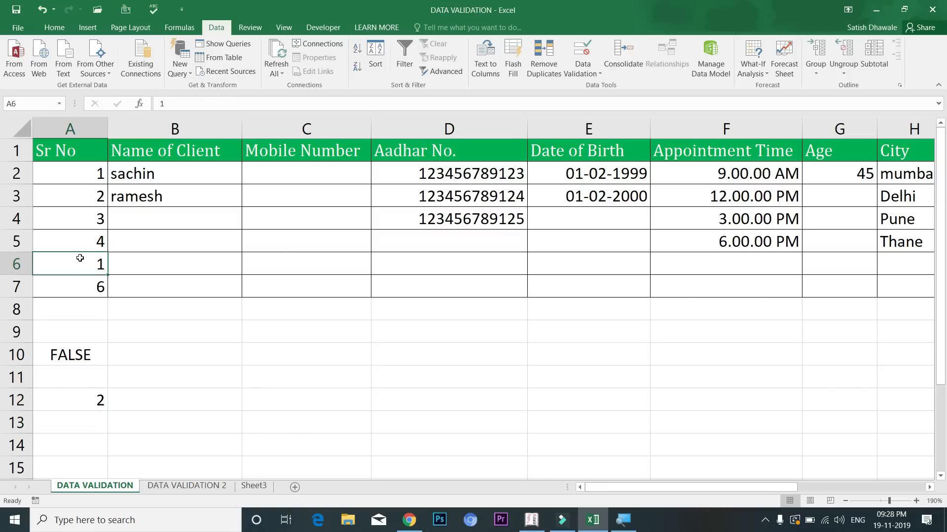
text(5)
key(Return)
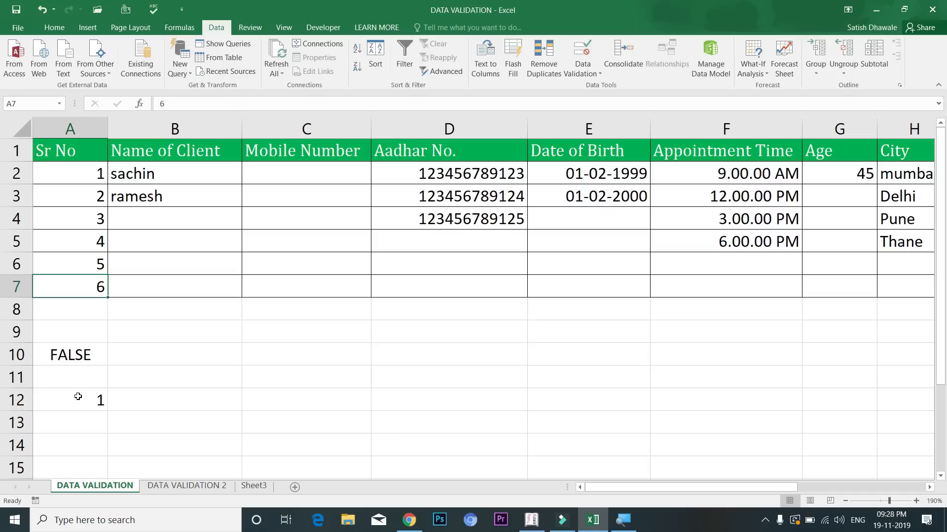
click(78, 397)
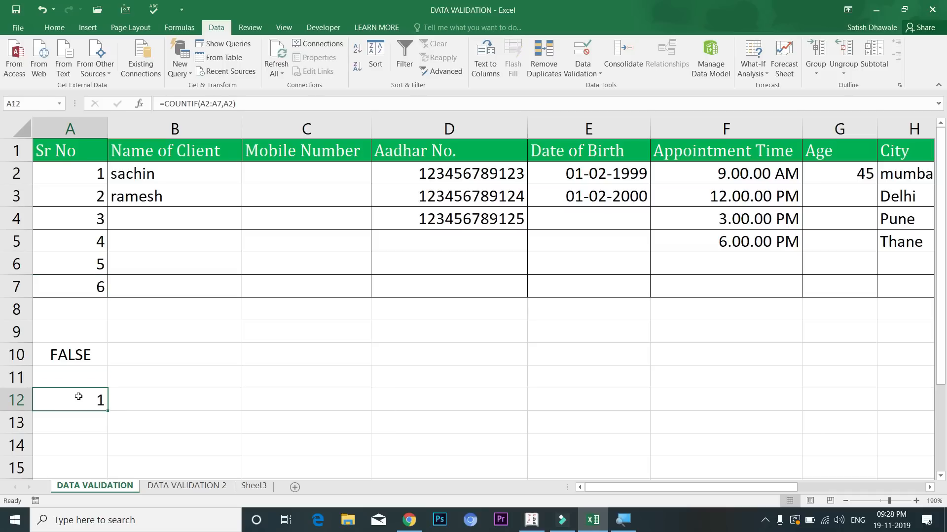
Write out the formula =COUNTIF(D:D,D1)=1 in cell A13 for explanation only, then discard the entry.
click(83, 422)
text(=count)
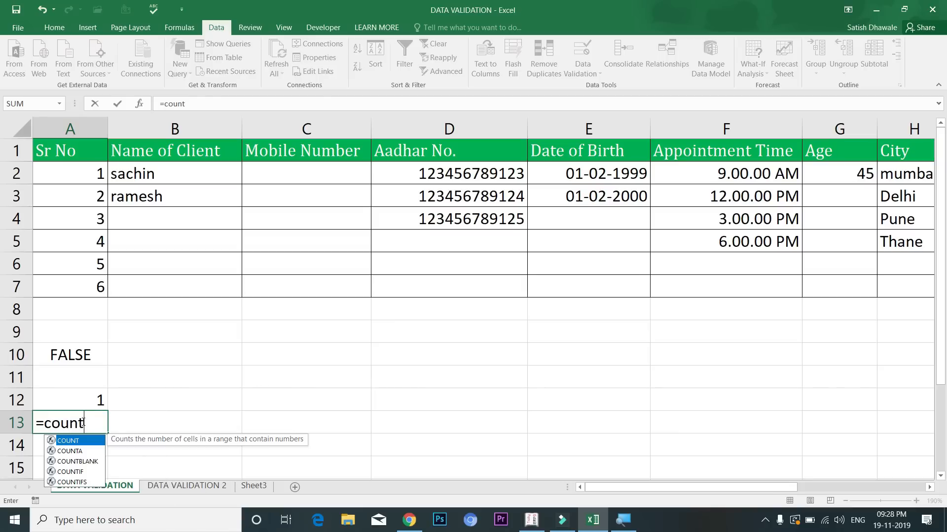
text(if)
key(Tab)
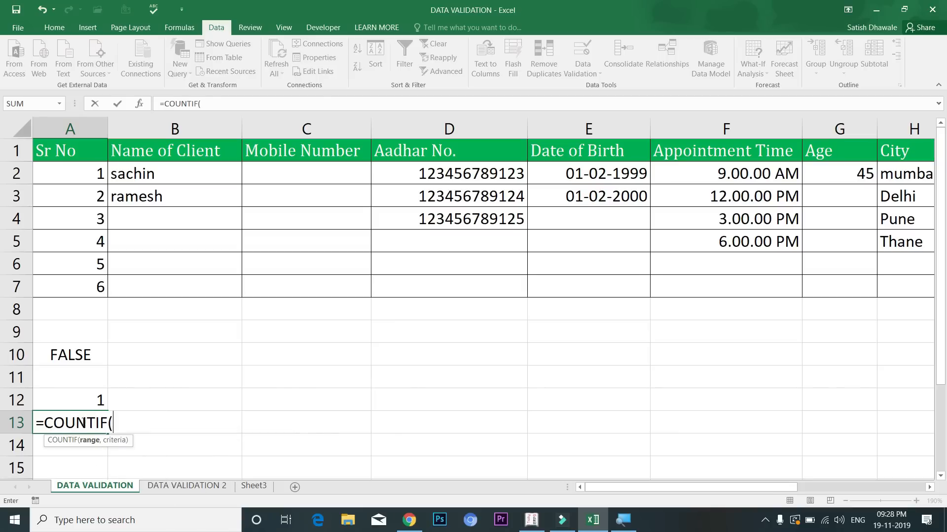
click(433, 123)
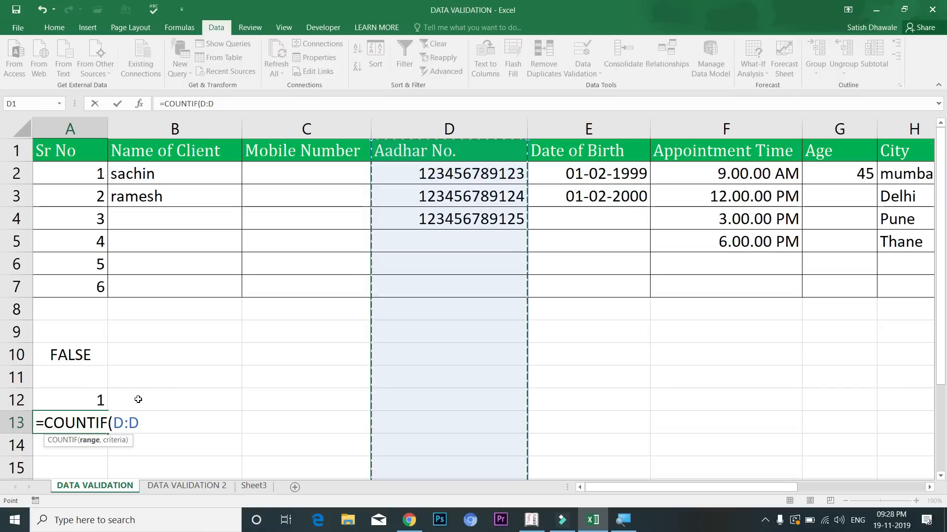
text(,)
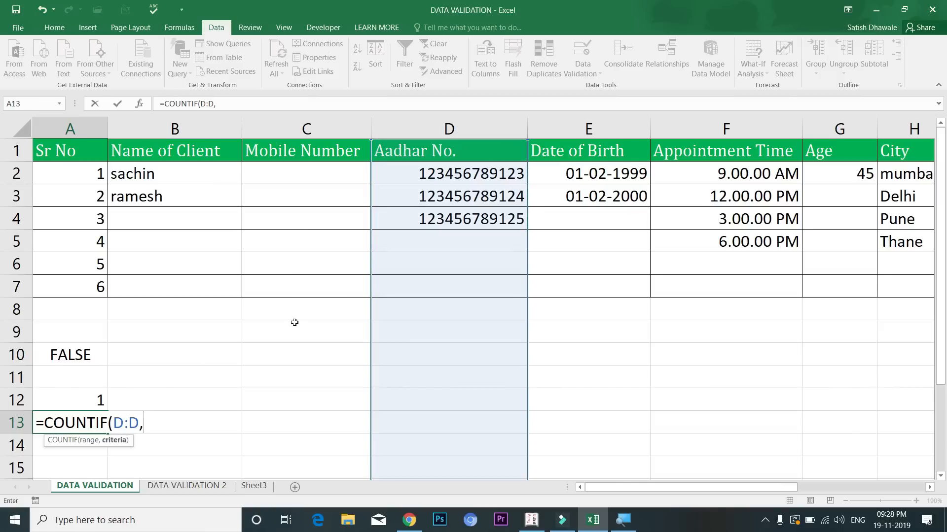
click(433, 148)
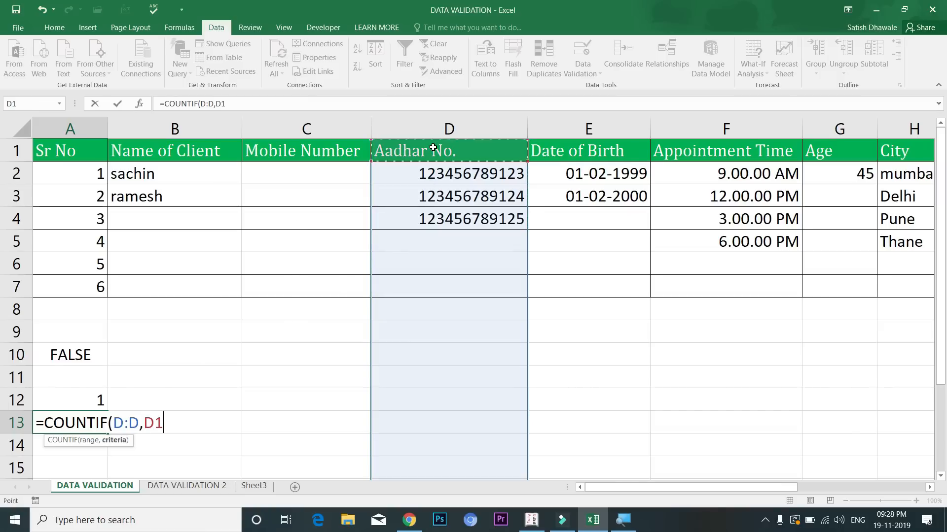
text()=1)
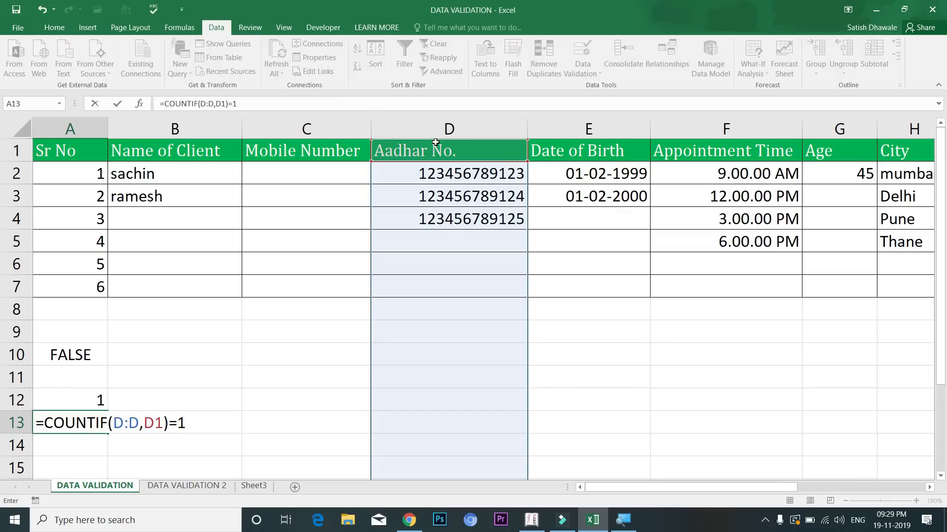
drag(88, 423, 36, 422)
click(189, 424)
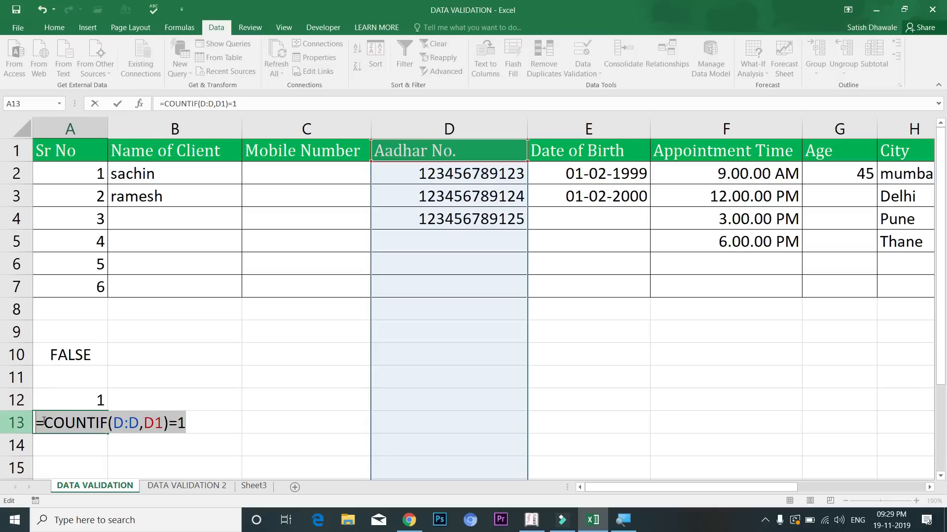
key(Escape)
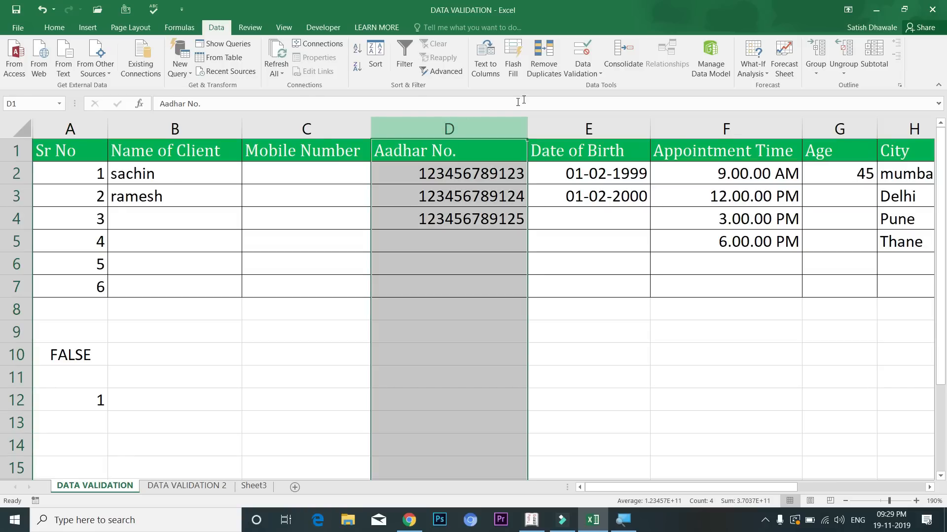
Review the custom validation formula and error alert of the Aadhar No. column, closing the settings without changes.
click(583, 73)
click(584, 85)
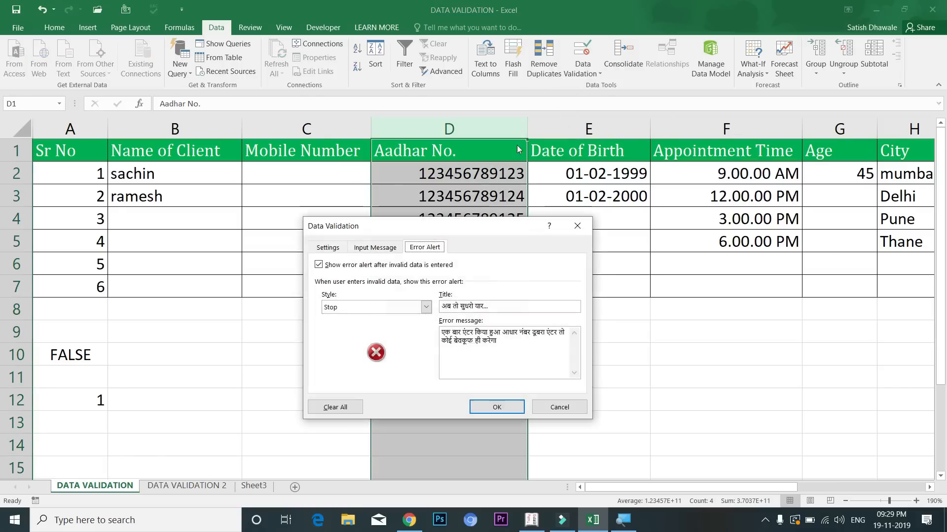
click(328, 247)
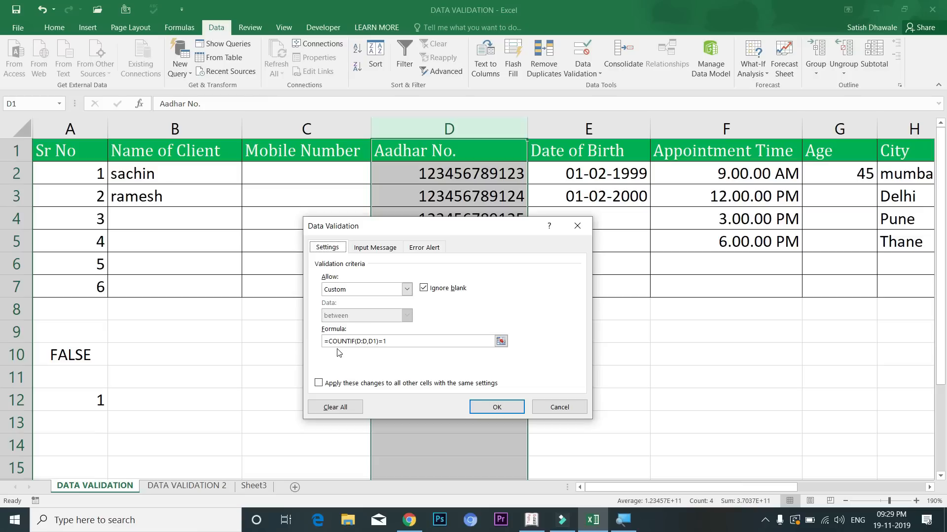
click(424, 248)
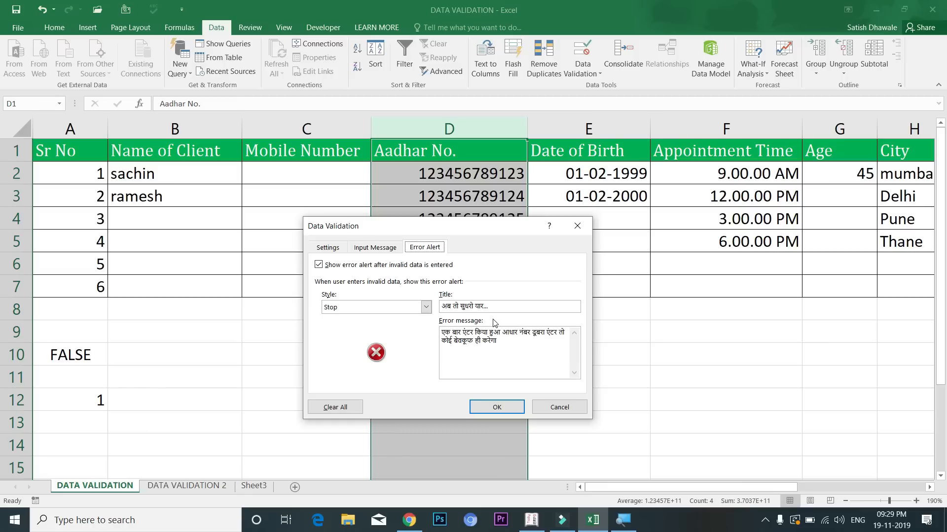
click(344, 249)
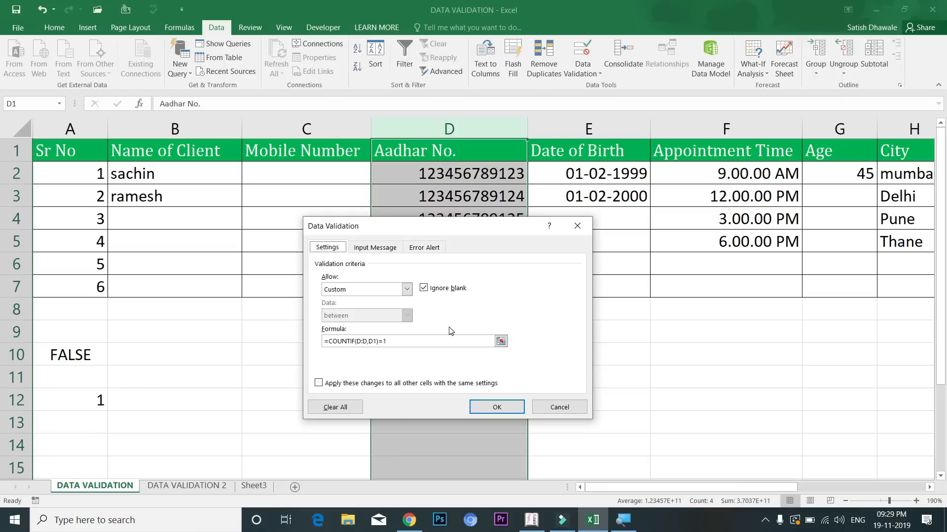
click(559, 405)
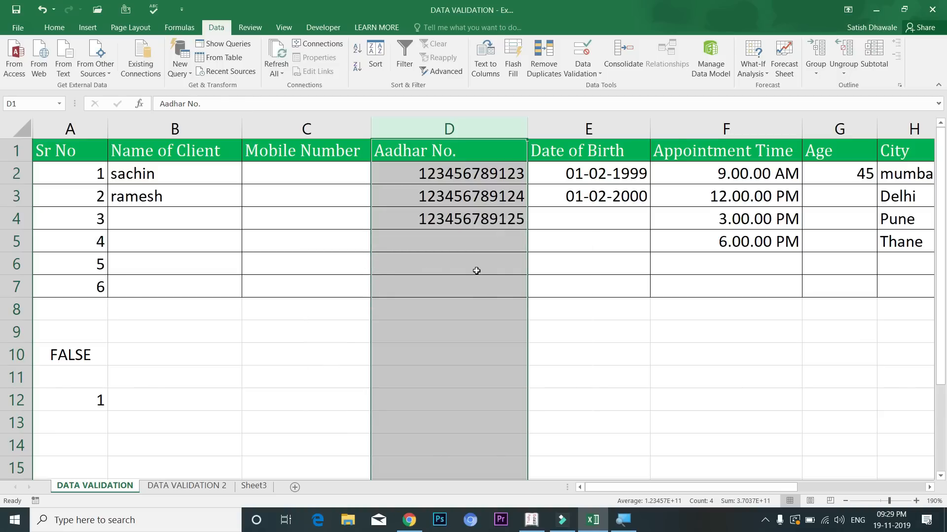
click(477, 271)
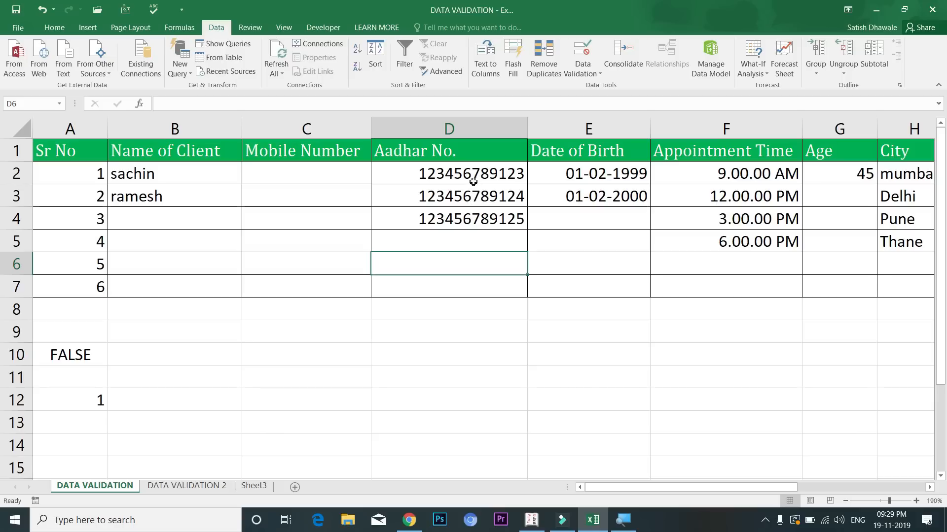
drag(473, 183, 472, 217)
click(470, 259)
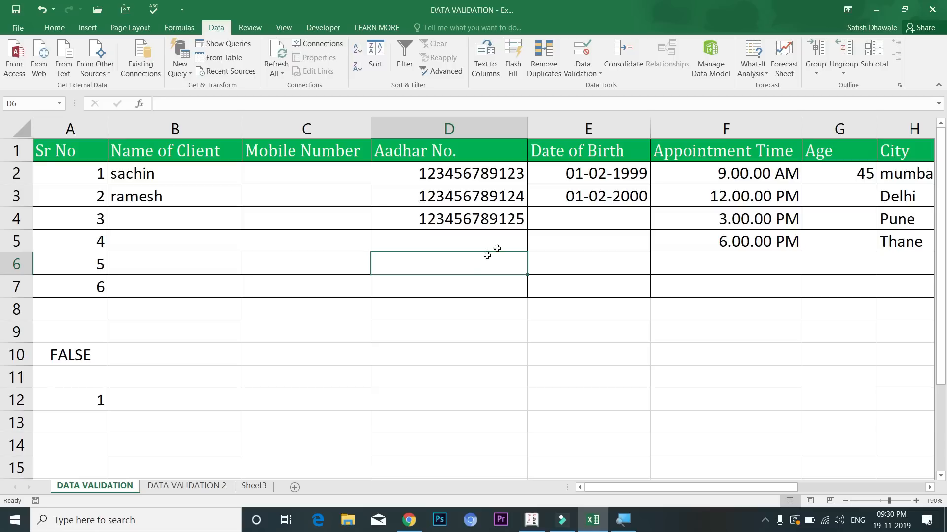
Review the Date of Birth column's date validation criteria, input message and error alert, closing the settings without changes.
click(574, 127)
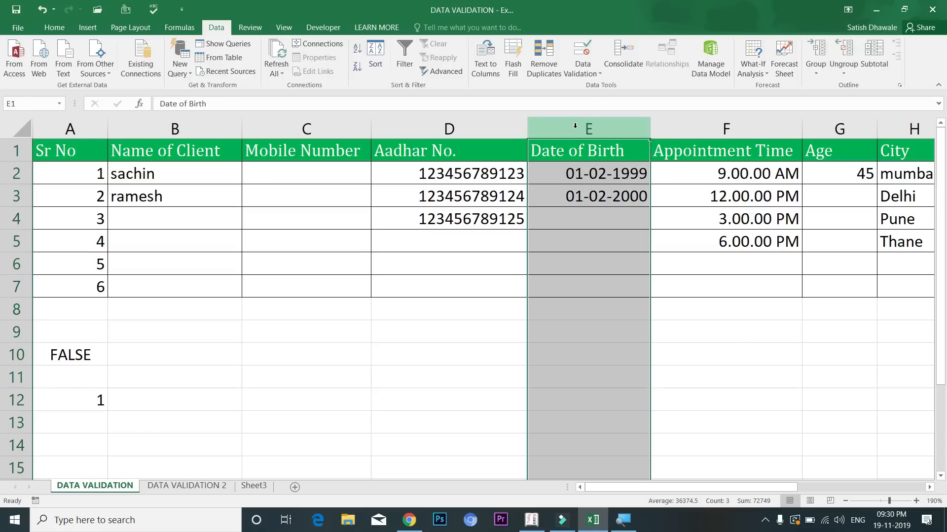
click(572, 72)
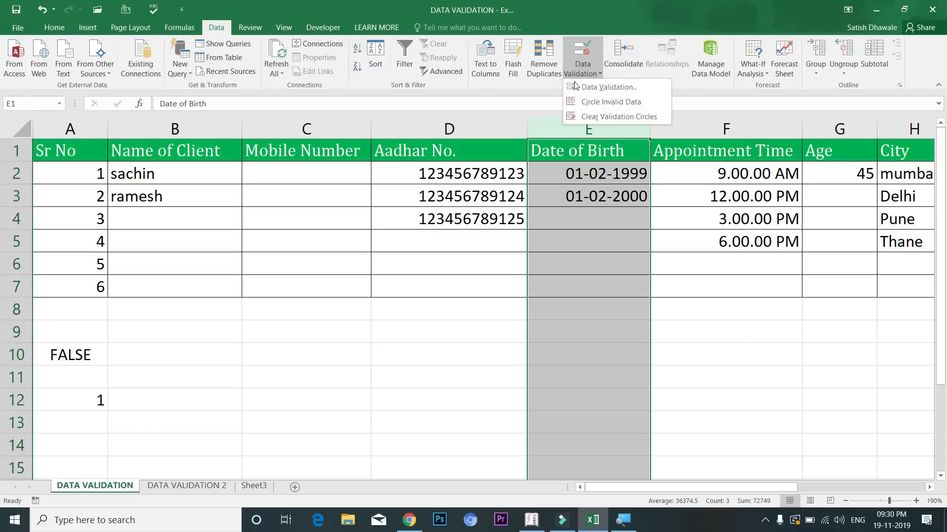
click(591, 87)
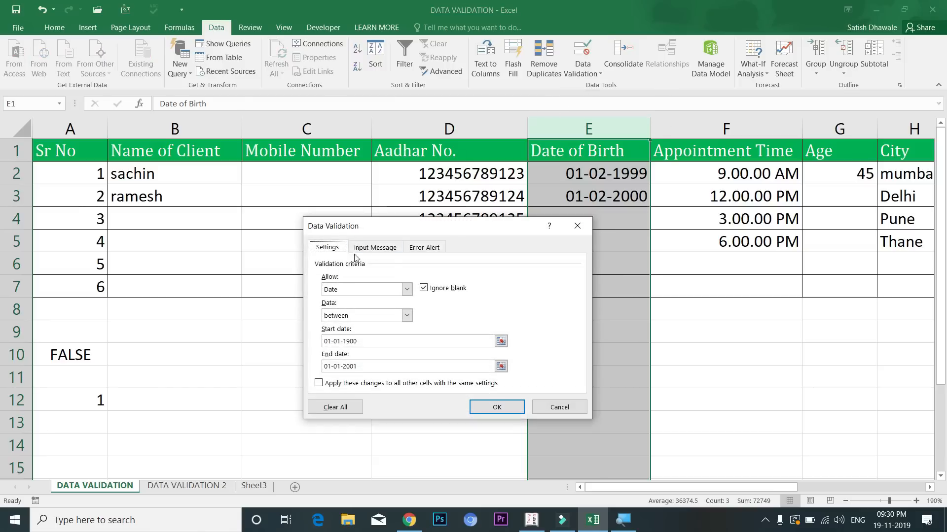
click(346, 290)
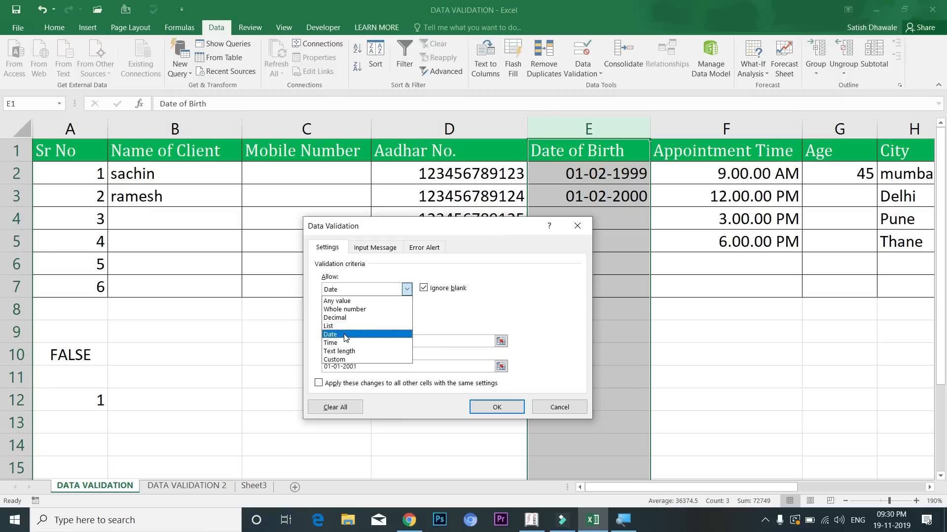
click(389, 291)
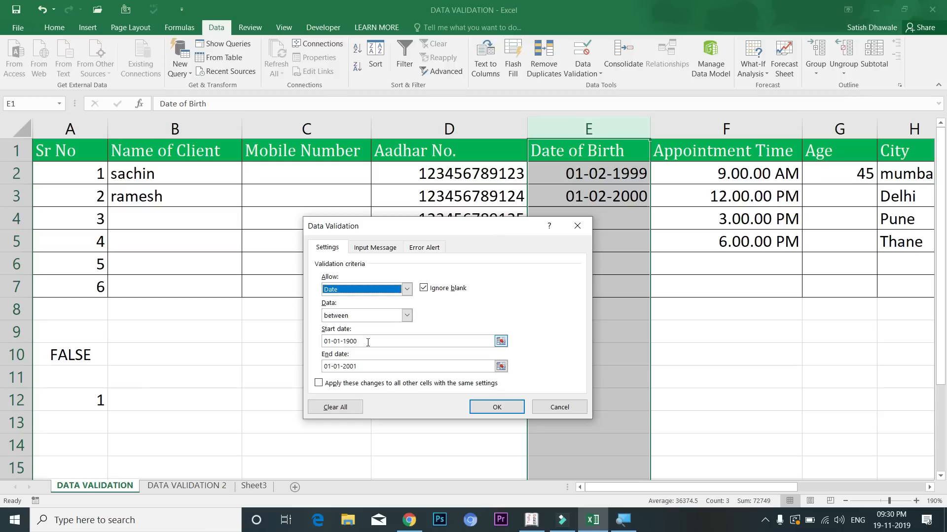
click(365, 367)
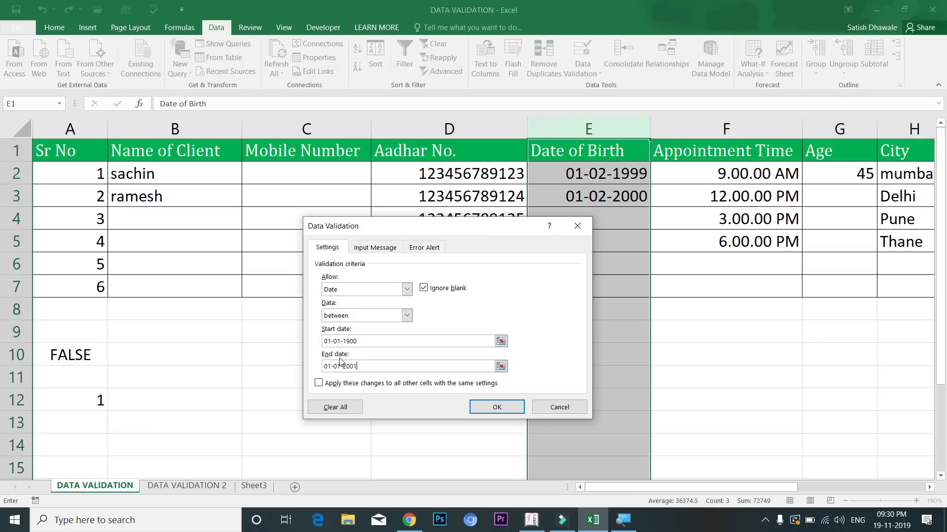
click(418, 251)
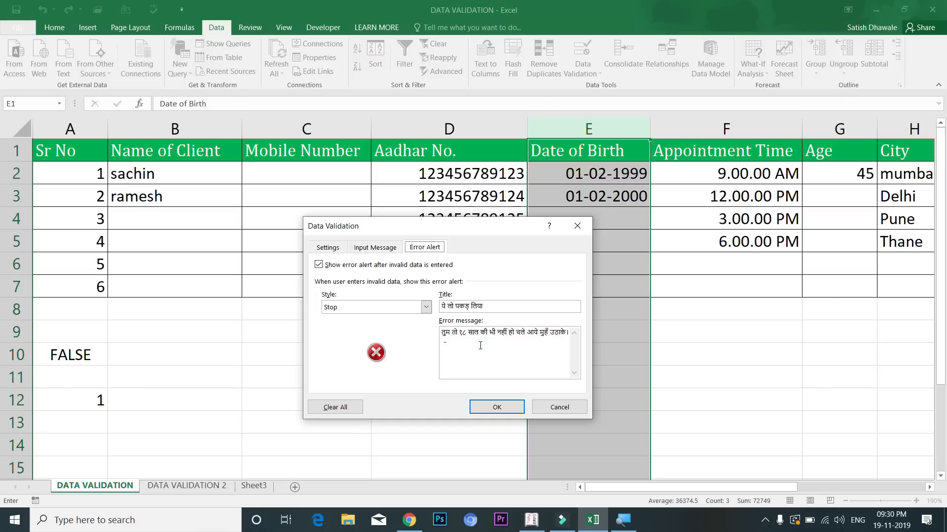
click(357, 248)
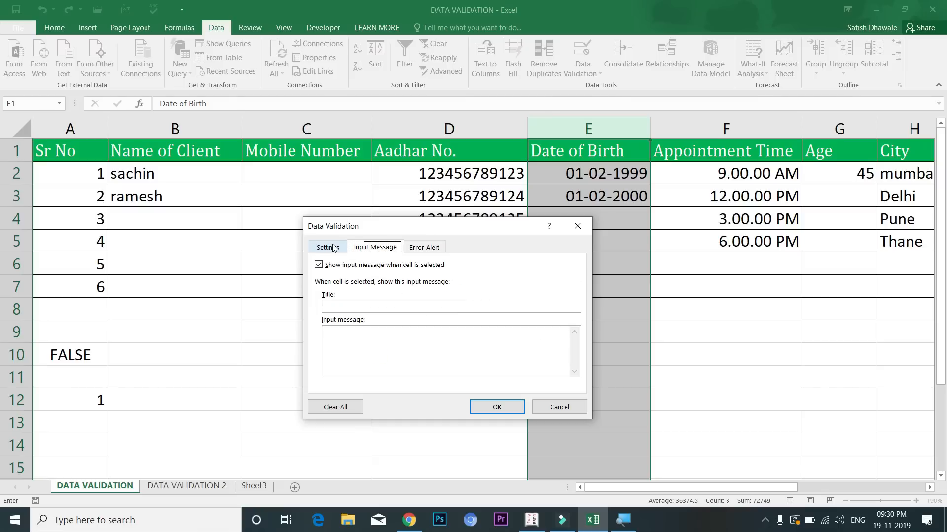
click(335, 248)
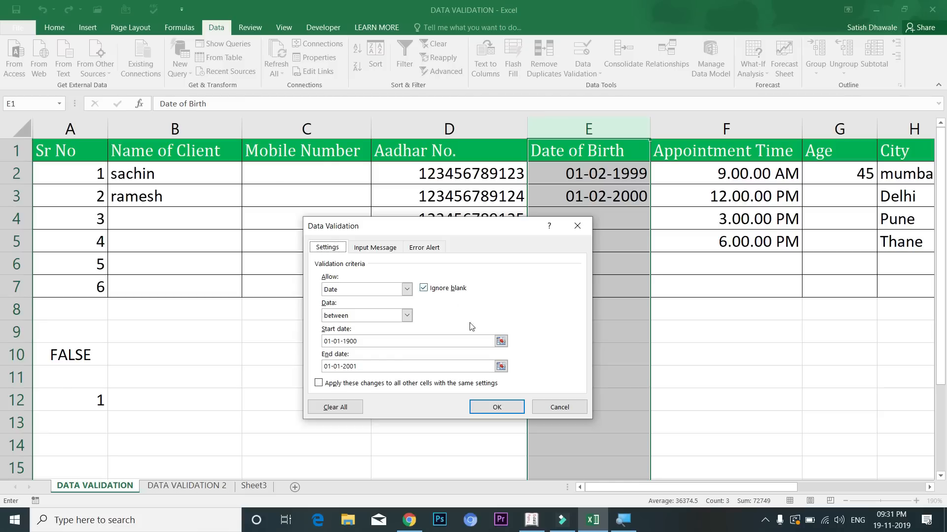
click(559, 407)
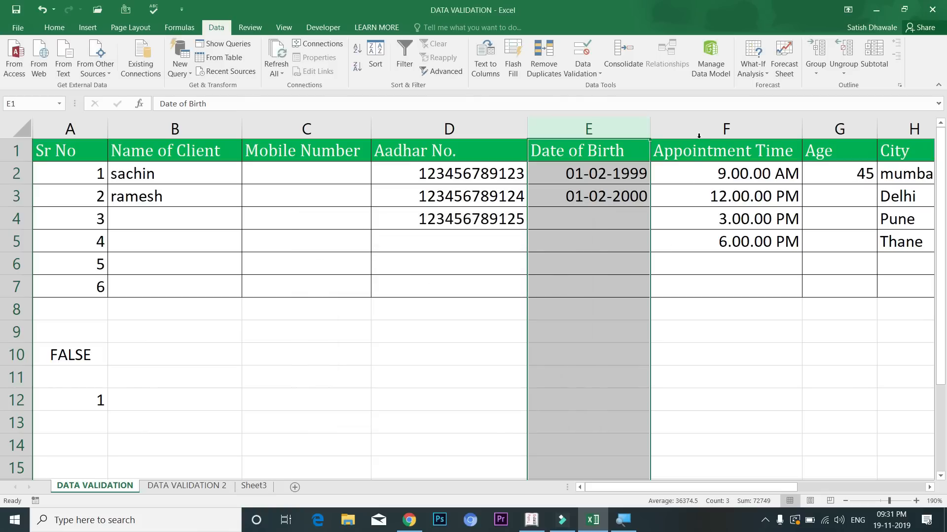
click(725, 129)
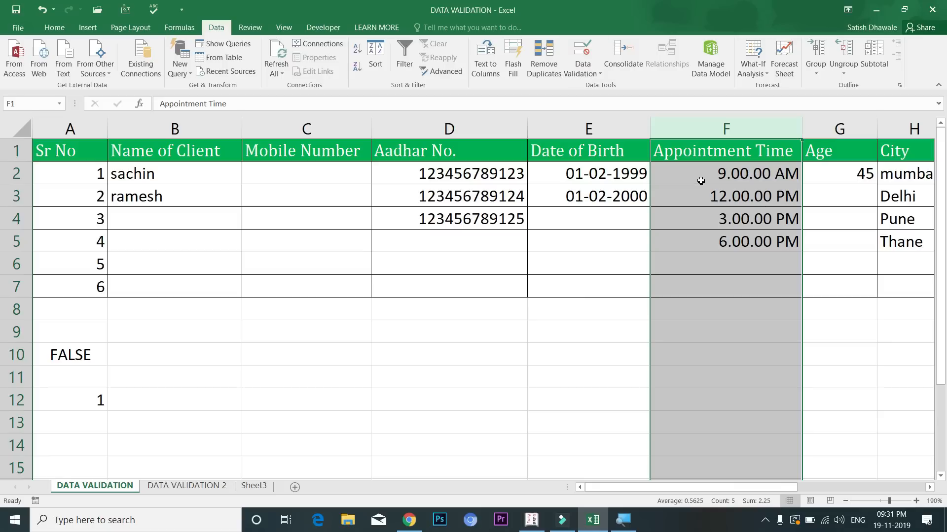
click(587, 66)
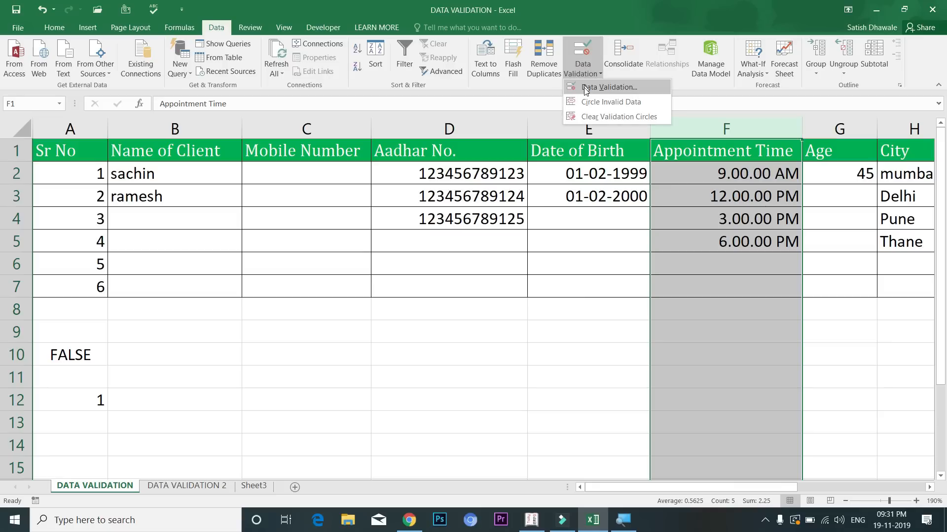
click(584, 91)
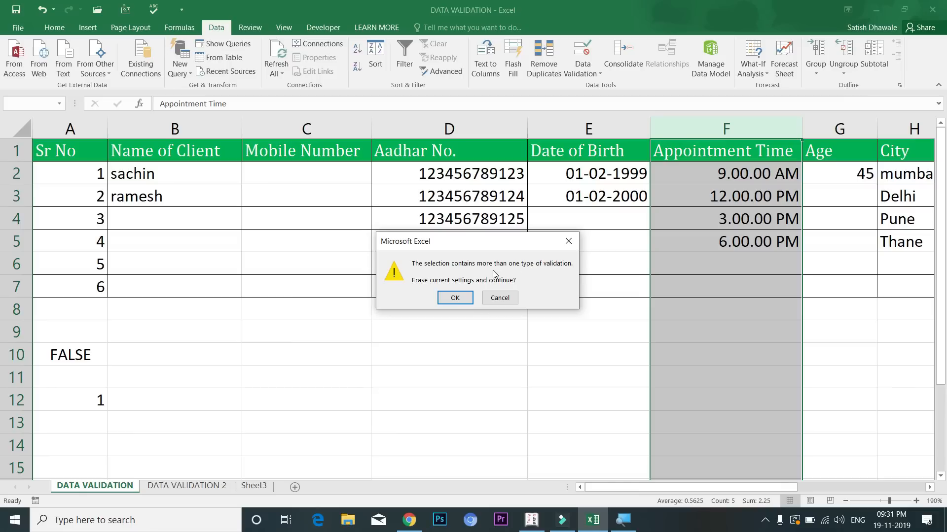
click(568, 241)
Examine the time validation criteria applied to the Appointment Time cells F2:F7, leaving them as they are.
drag(709, 183, 715, 286)
drag(716, 173, 714, 285)
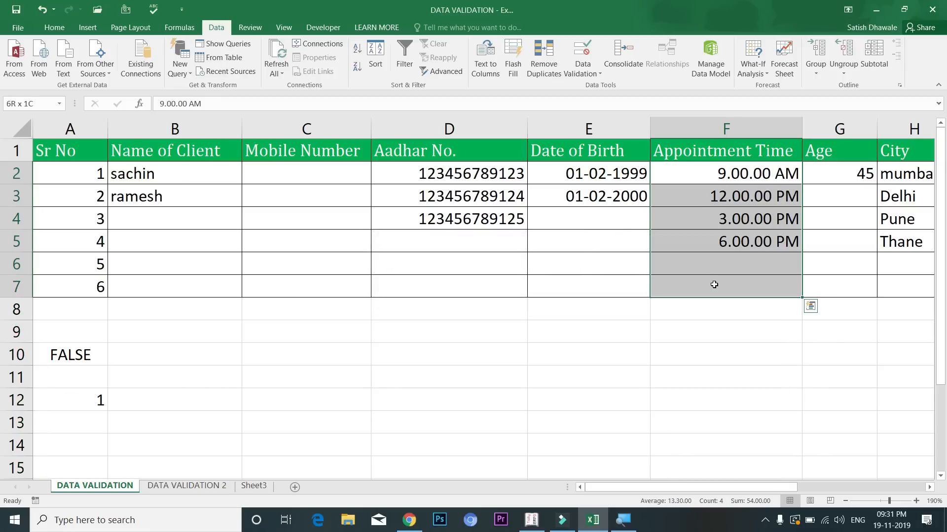
click(725, 130)
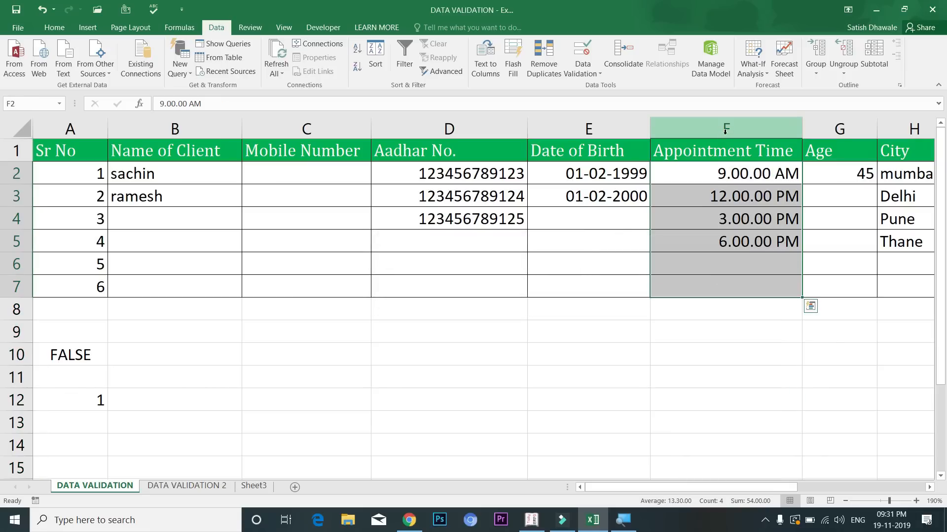
click(723, 173)
drag(723, 173, 732, 287)
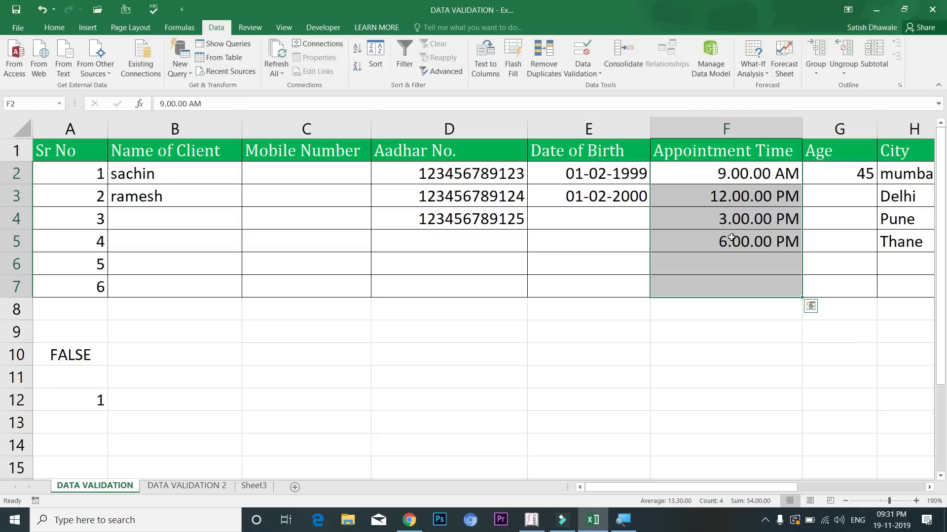
click(583, 73)
click(597, 85)
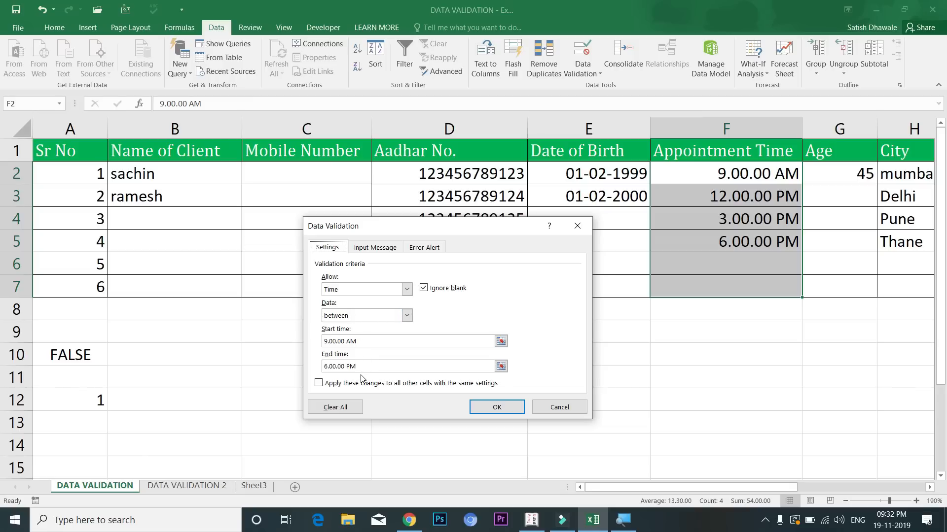
click(483, 407)
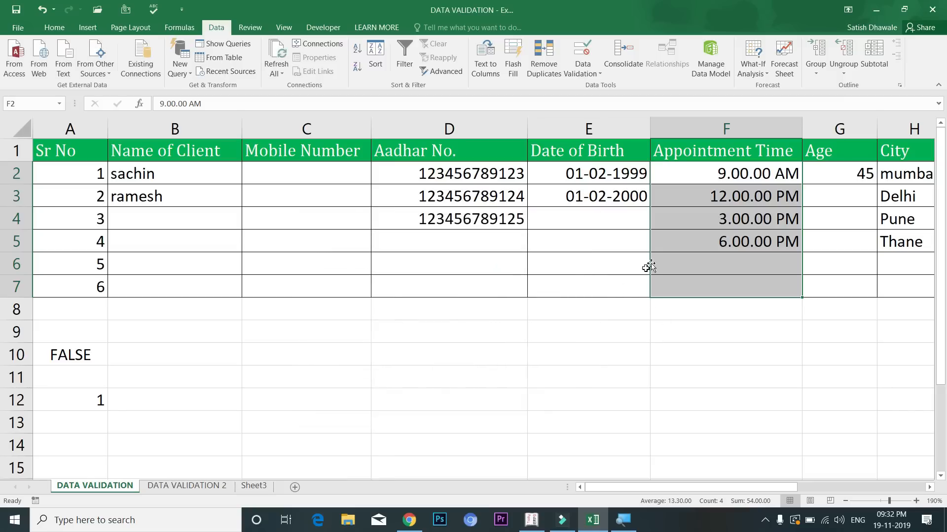
Test the Appointment Time validation by entering 5 in cell F6.
click(678, 283)
click(687, 258)
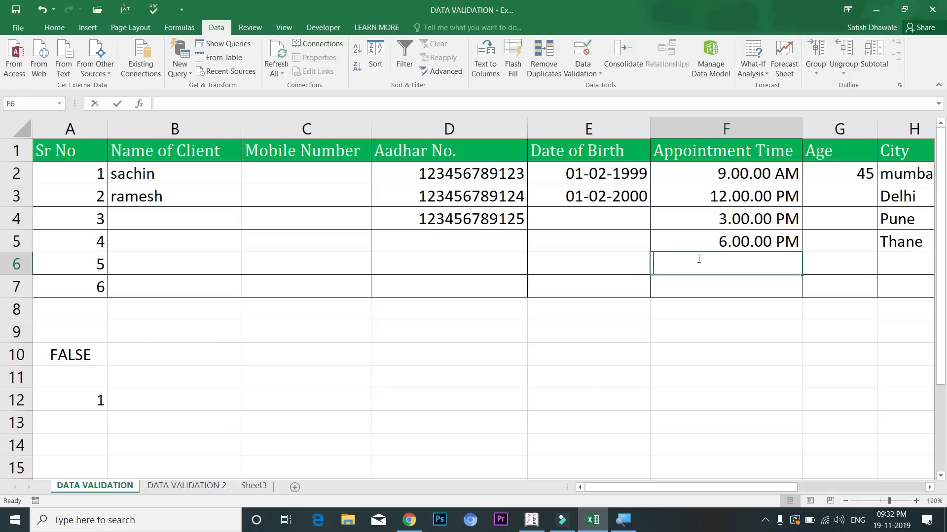
text(5)
key(Return)
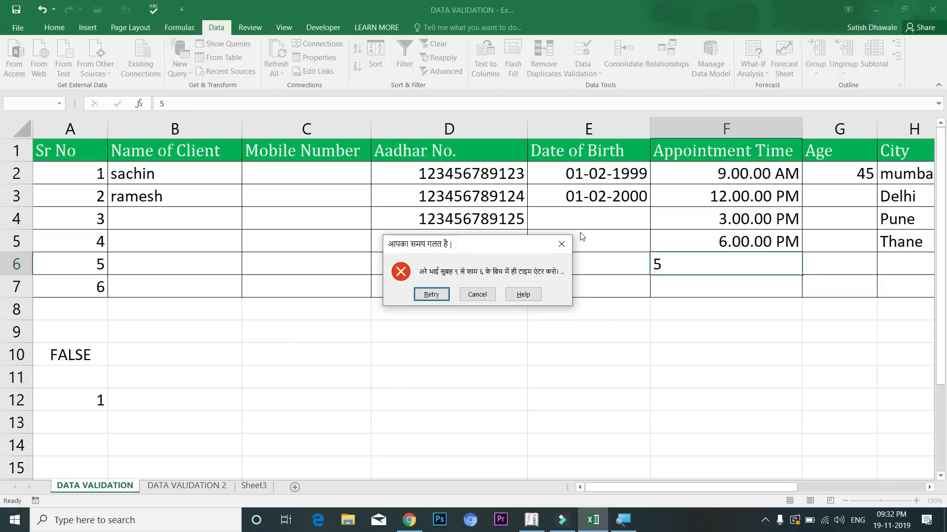
Dismiss the Appointment Time alert and review the Age column's custom validation formula and error alert, closing the settings without changes.
click(562, 244)
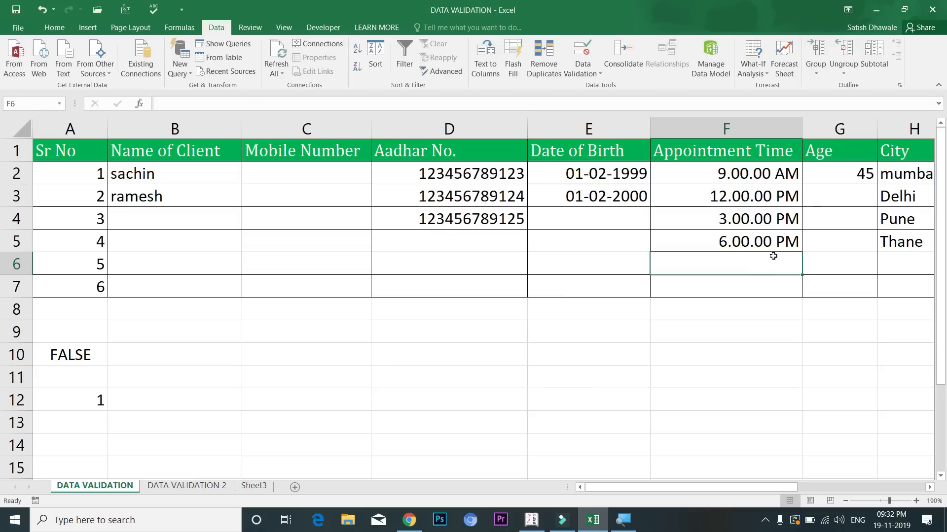
click(838, 132)
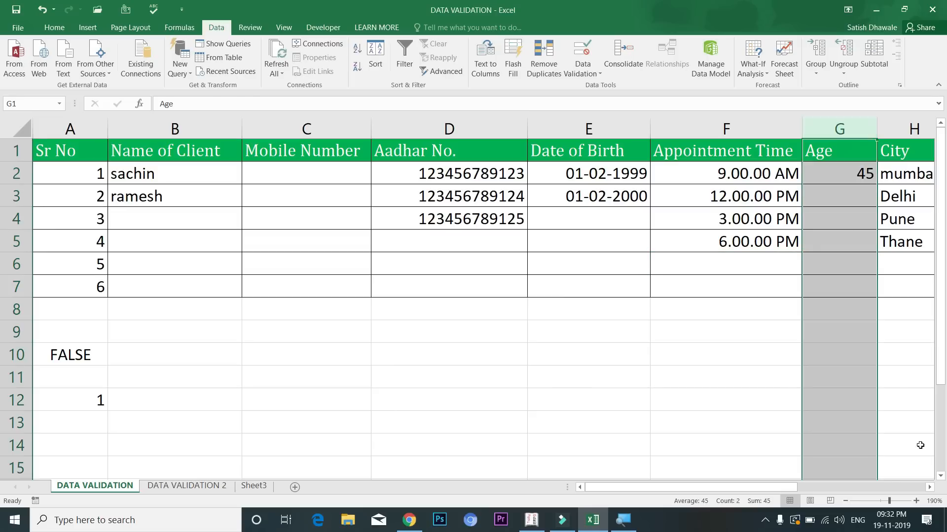
click(930, 488)
click(931, 488)
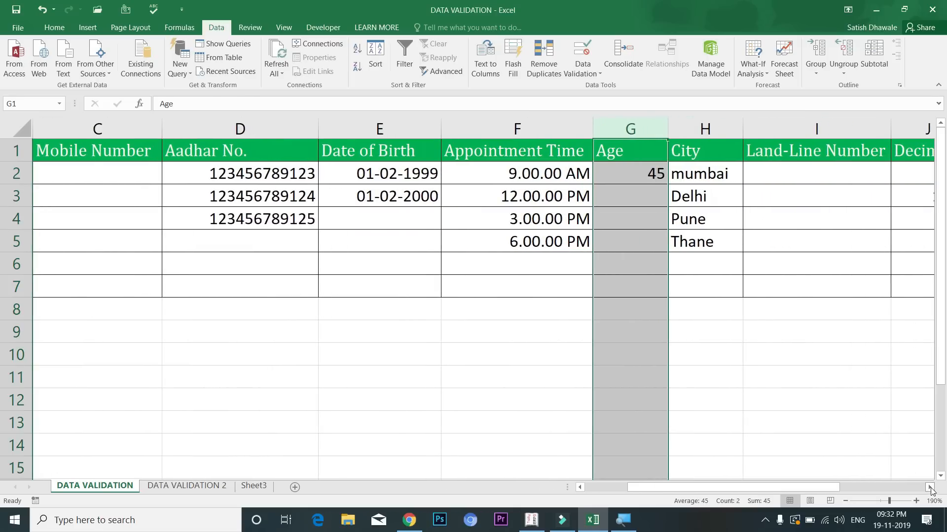
click(584, 74)
click(584, 90)
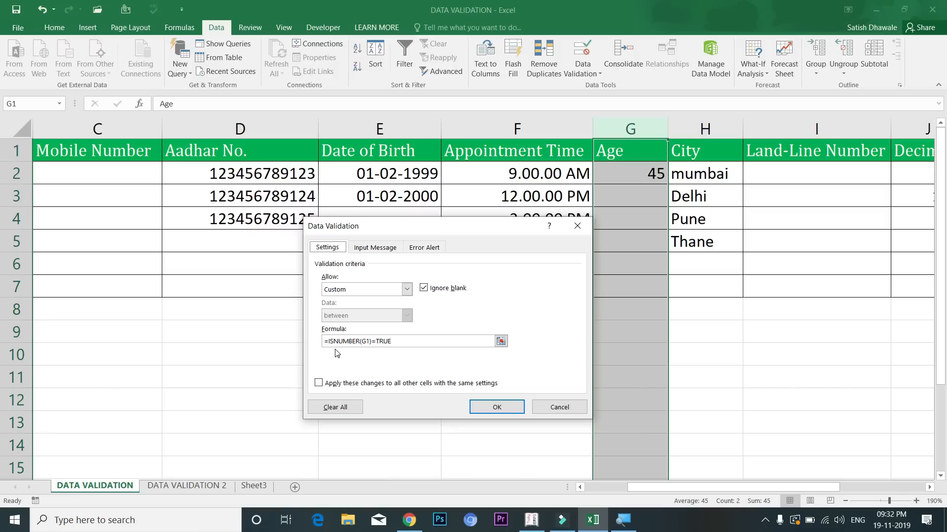
click(421, 247)
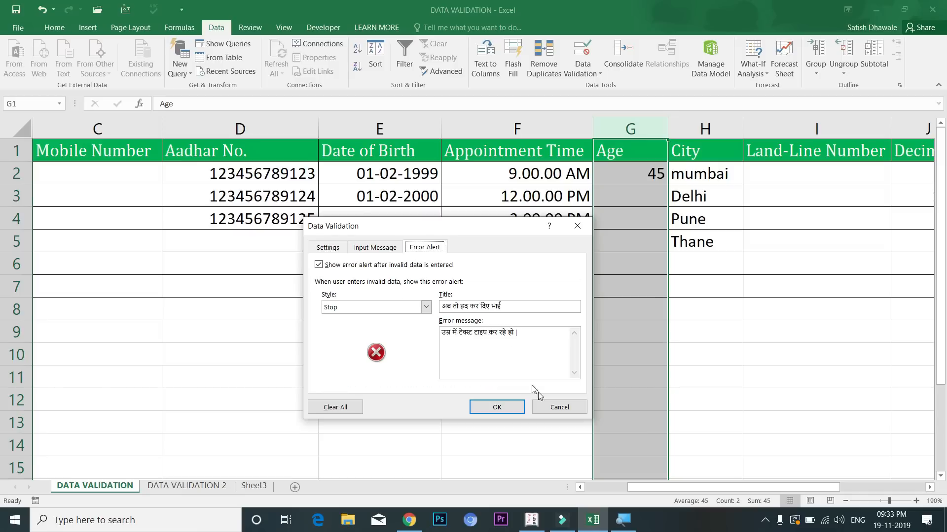
click(556, 413)
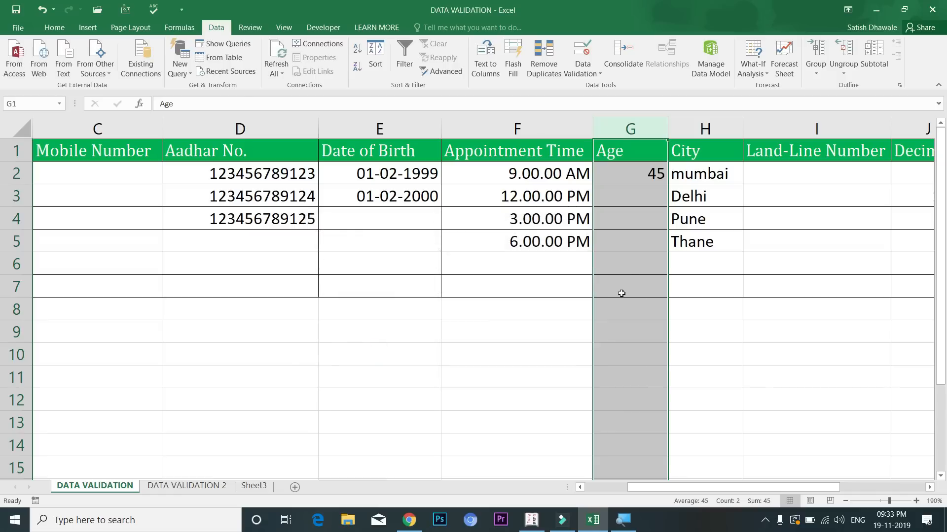
Test the Age validation by entering the text dfdsf in cell G5, cancelling the entry.
click(626, 246)
text(dfdsf)
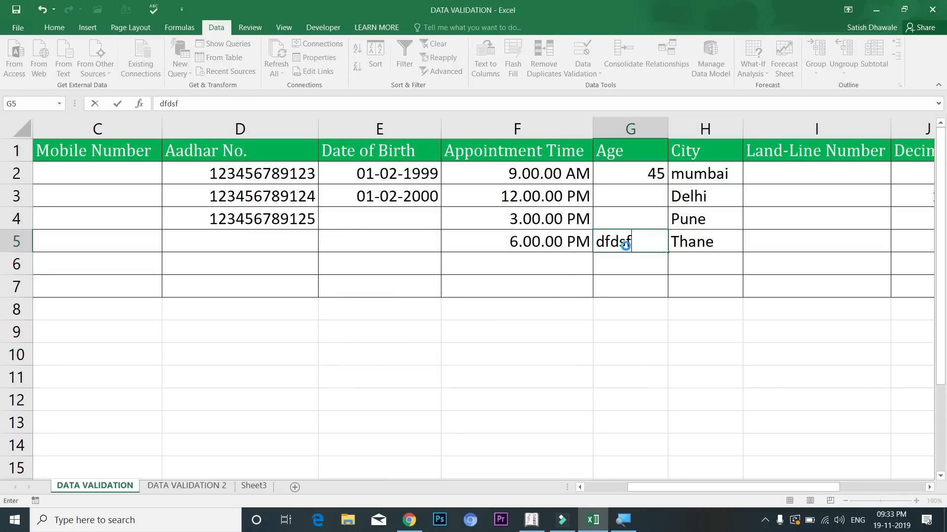
key(Return)
key(Escape)
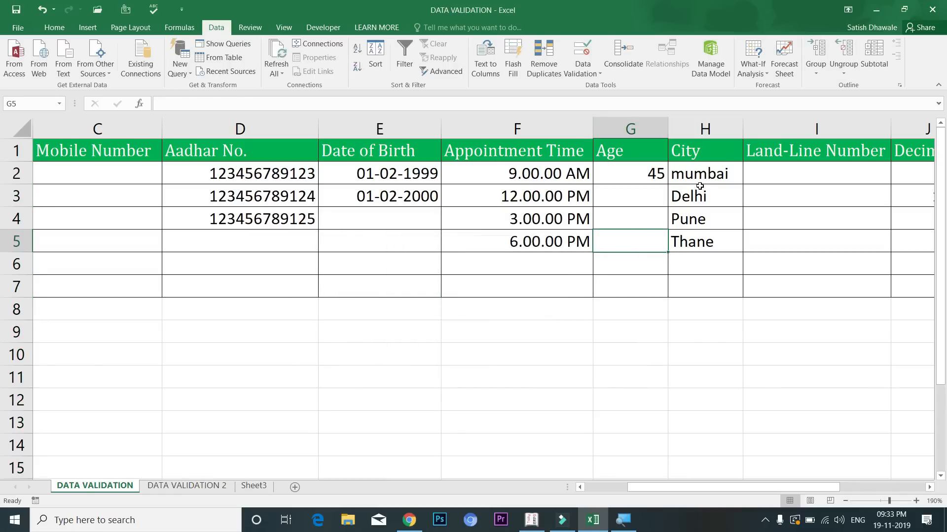
Review the City column's error alert and list validation criteria, including the allowed data types, keeping the List setting.
click(704, 129)
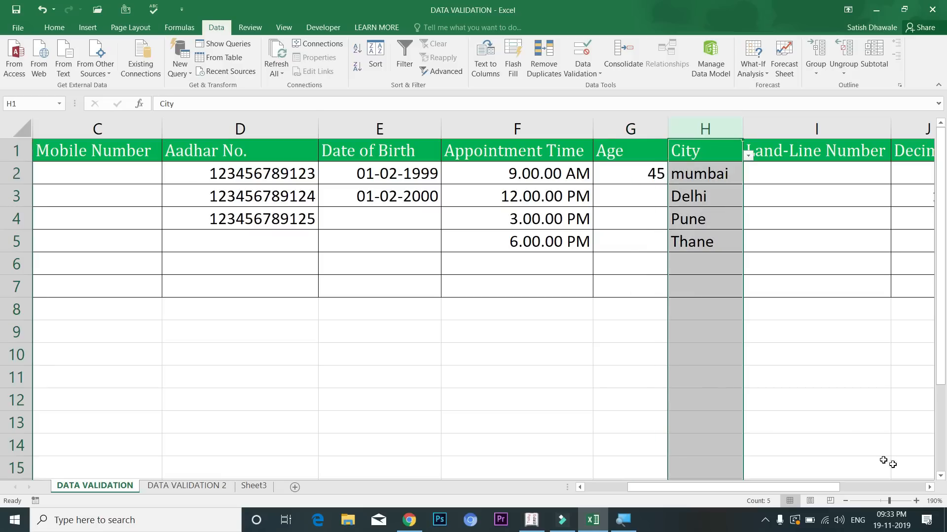
click(930, 487)
click(929, 487)
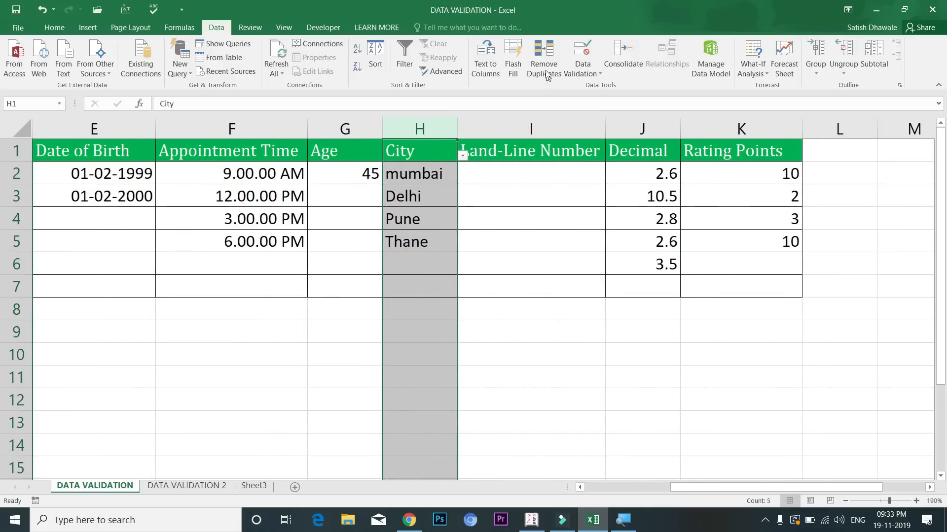
click(583, 73)
click(575, 88)
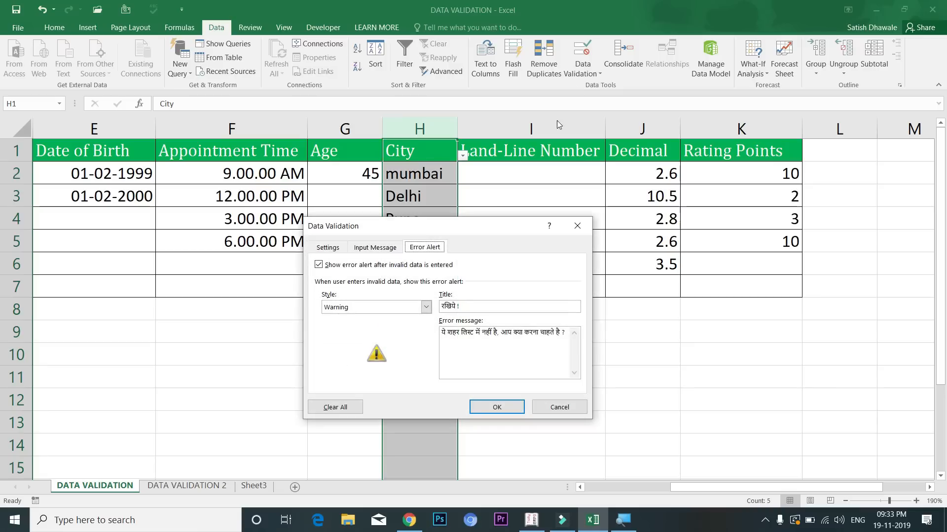
click(340, 250)
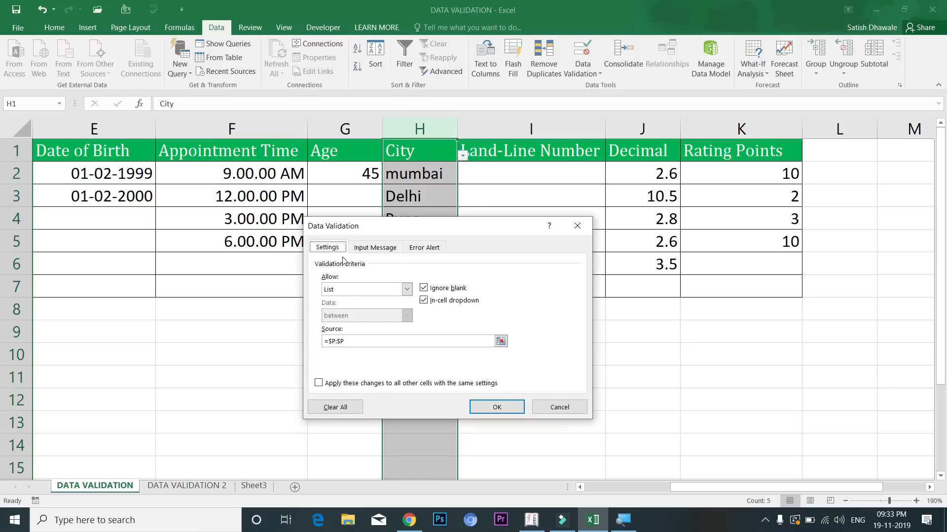
click(360, 293)
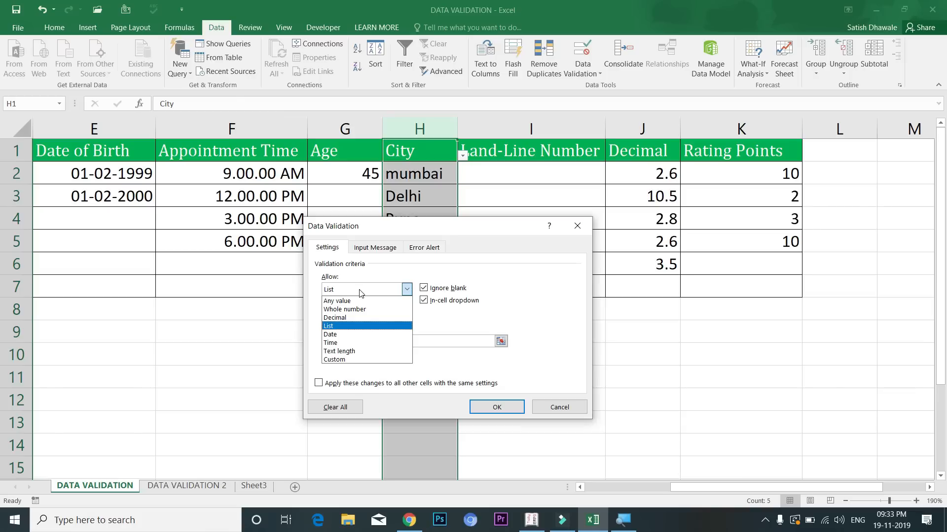
click(361, 294)
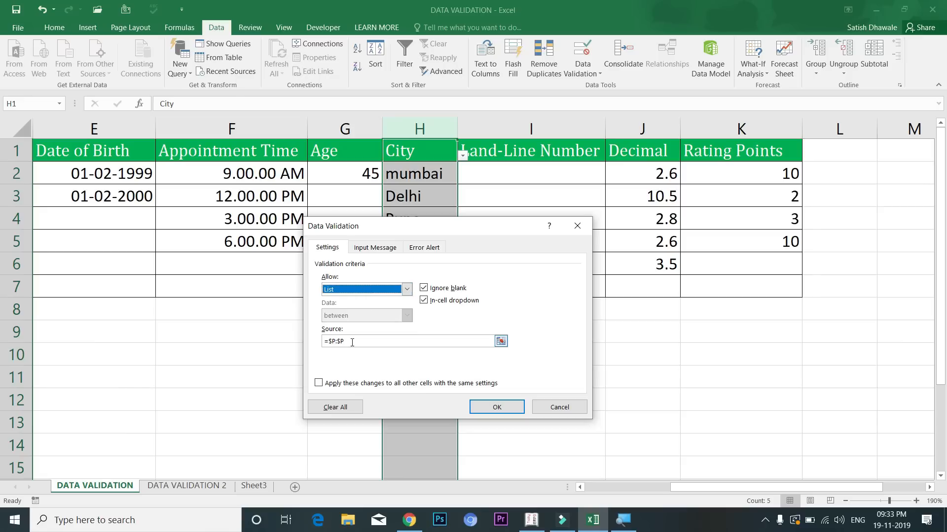
key(Return)
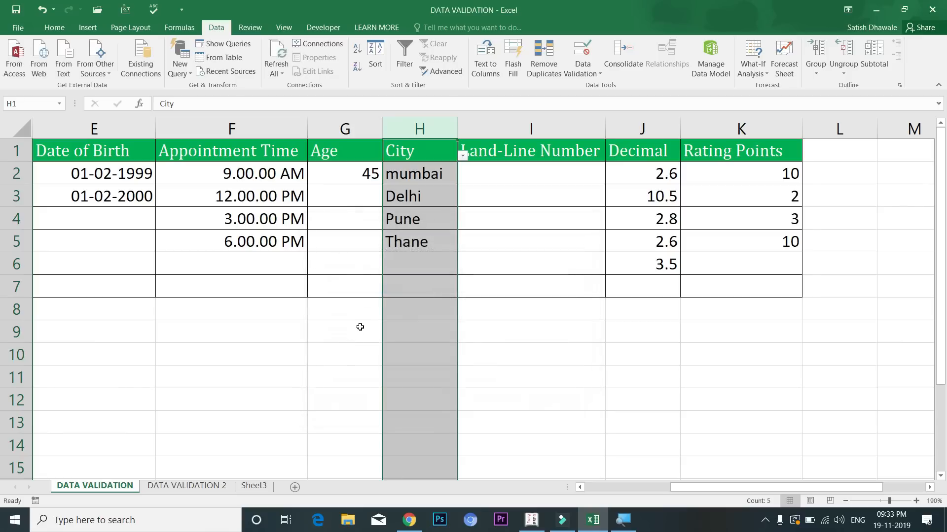
Locate the City List in column P as the source range of the City column's list validation.
drag(800, 491, 849, 490)
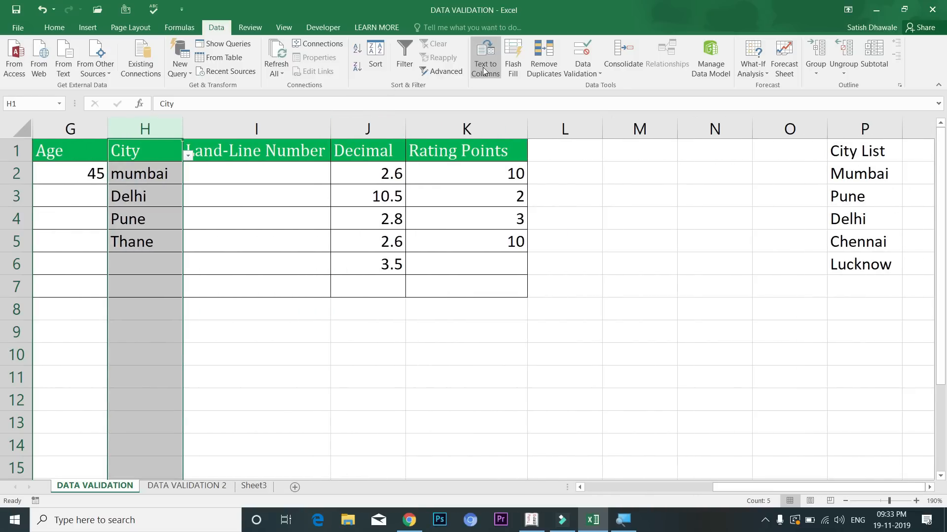
click(579, 79)
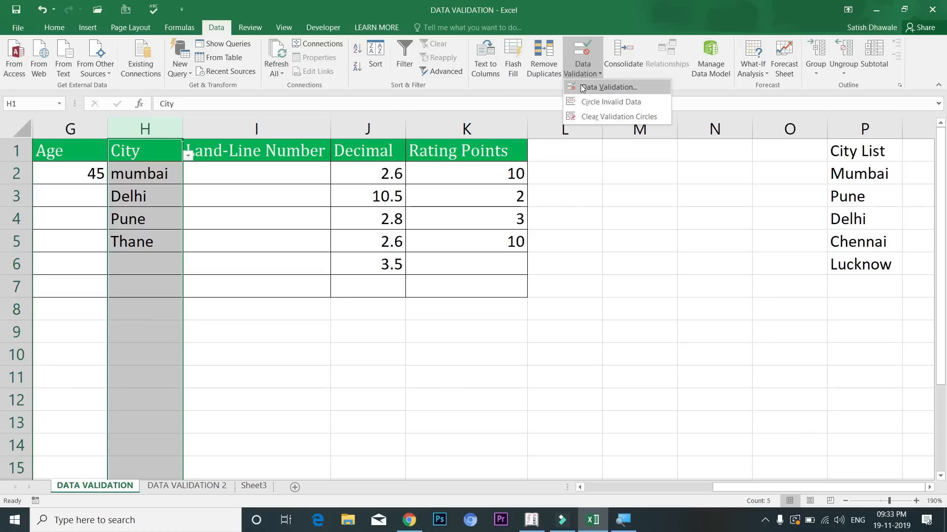
click(594, 87)
click(350, 341)
click(861, 130)
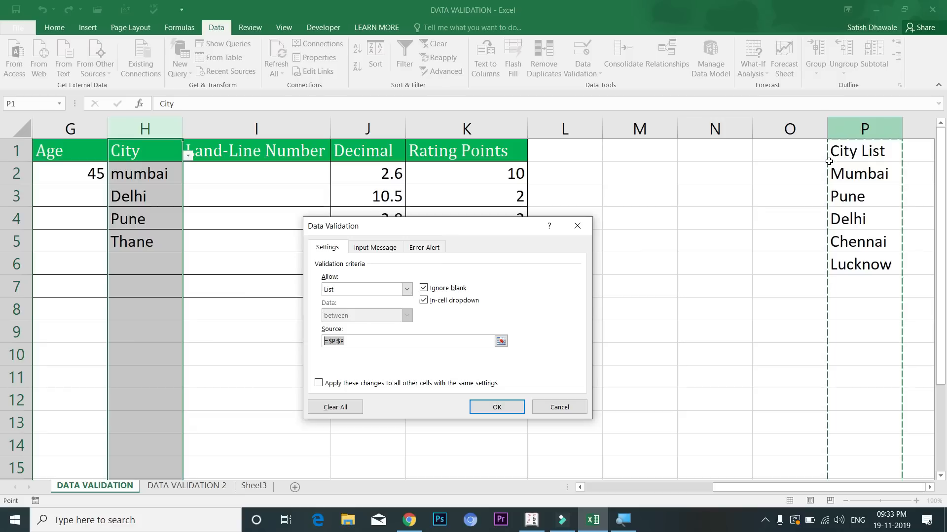
Examine the City error alert's title, message and style options, keeping the Warning style and closing the settings.
click(427, 249)
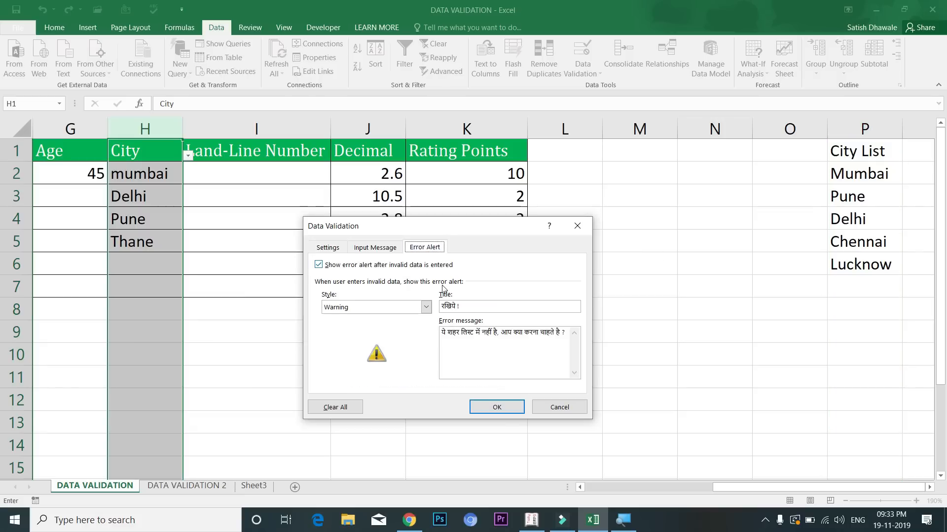
double_click(454, 312)
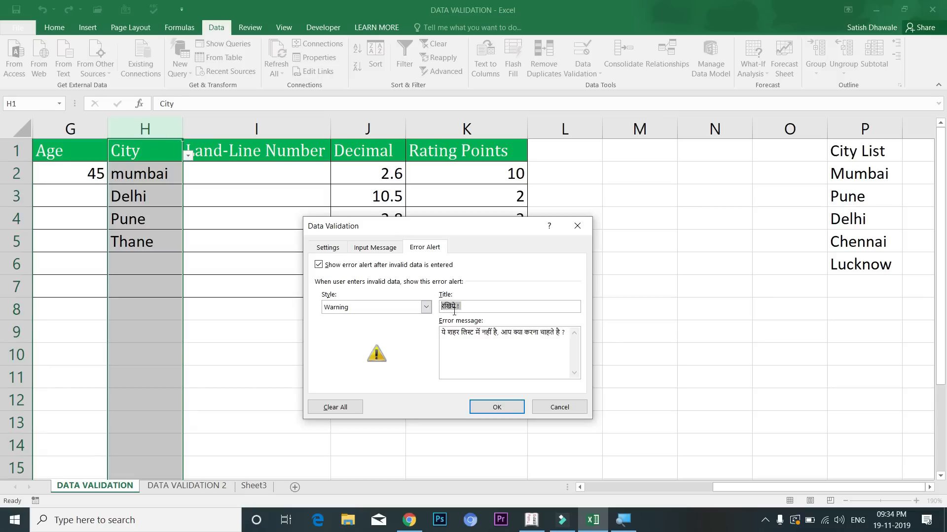
click(478, 338)
click(507, 406)
click(345, 310)
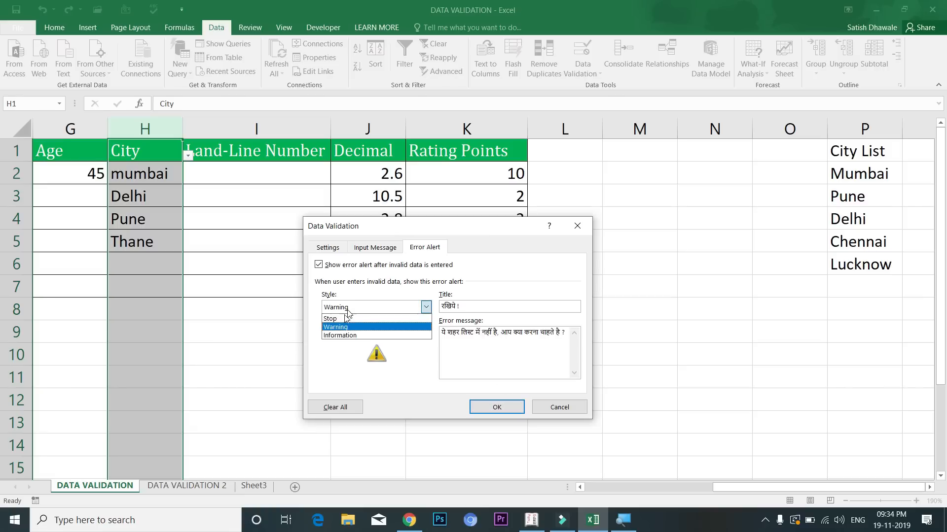
click(342, 327)
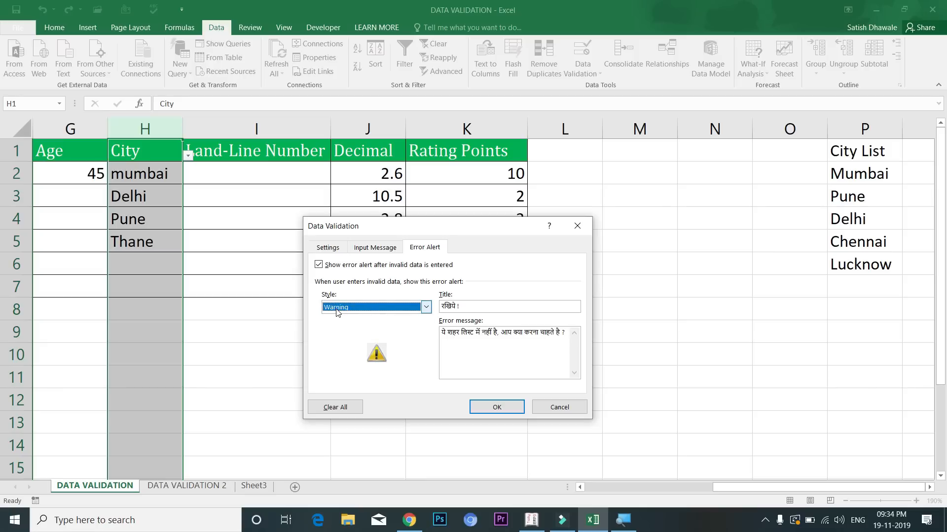
click(339, 310)
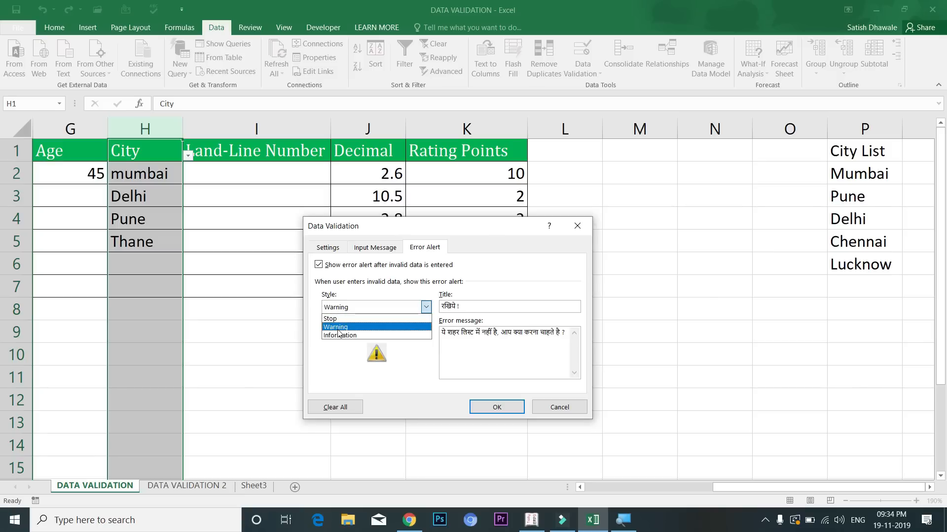
click(343, 326)
click(505, 407)
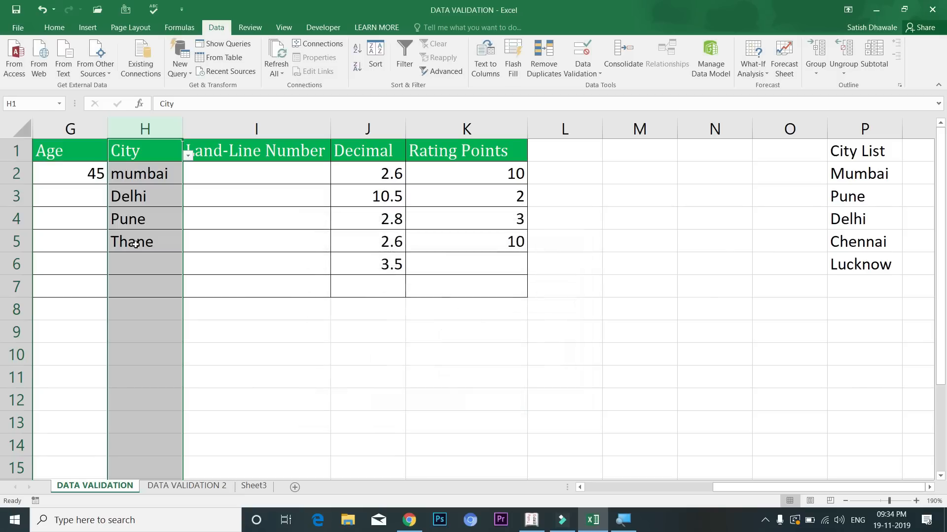
Test the City validation by entering Dadar in cell H6, accepting the unlisted city at the warning.
click(157, 260)
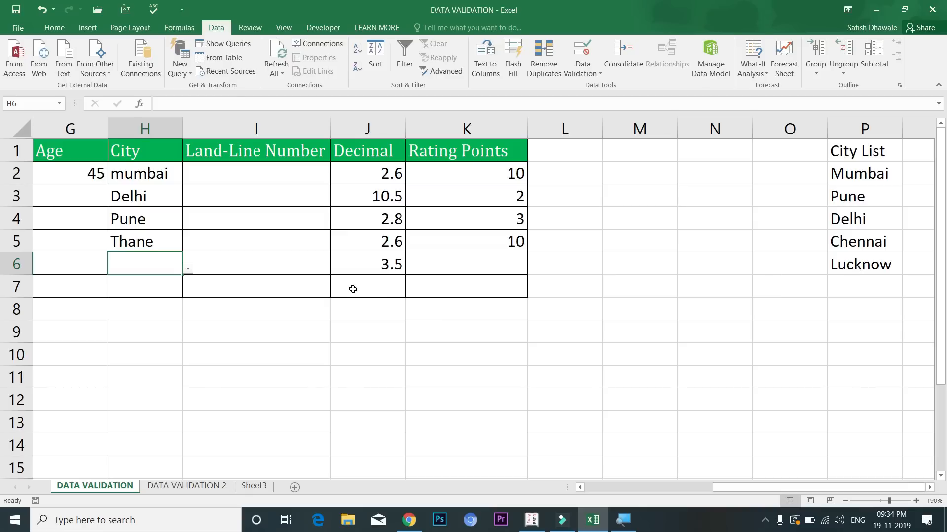
text(d)
key(BackSpace)
key(BackSpace)
text(DA)
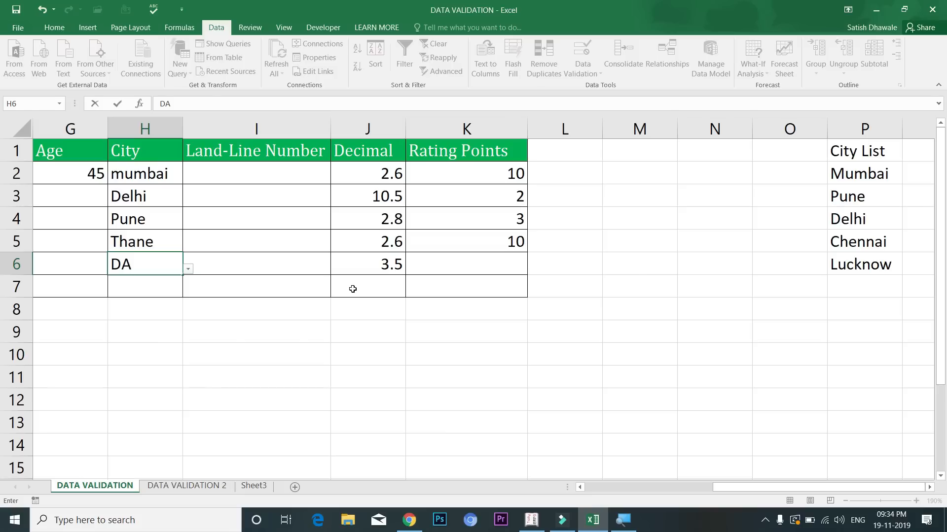
key(BackSpace)
text(adar)
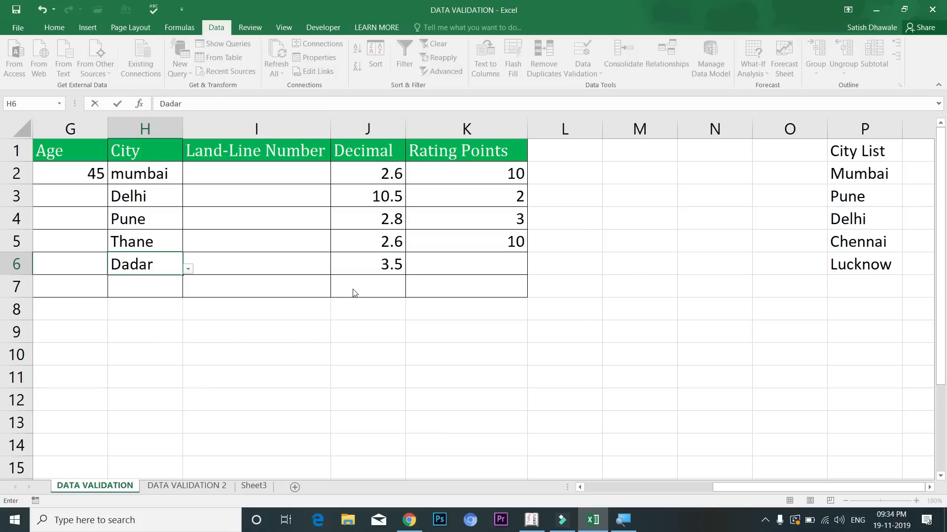
key(Return)
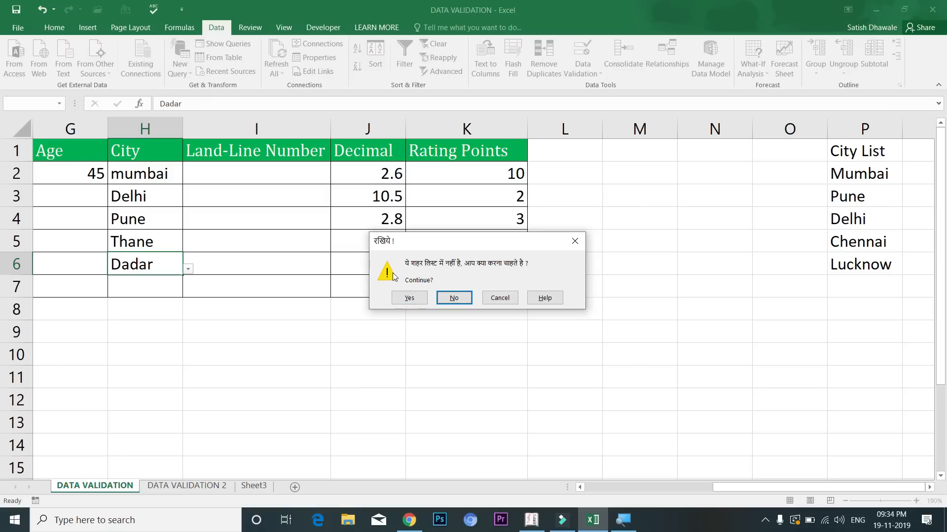
drag(408, 296, 449, 296)
click(422, 297)
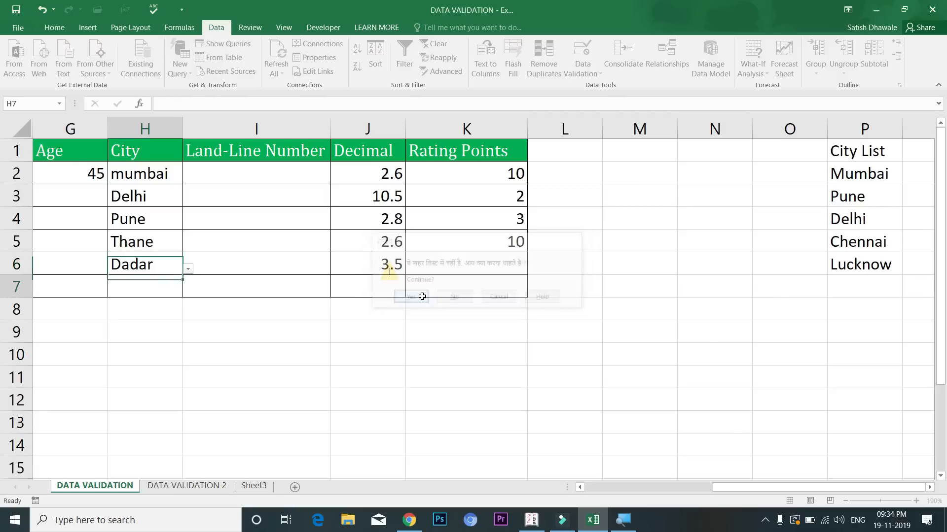
Check the list of city choices offered in cell H6, leaving the entry as it is.
click(159, 266)
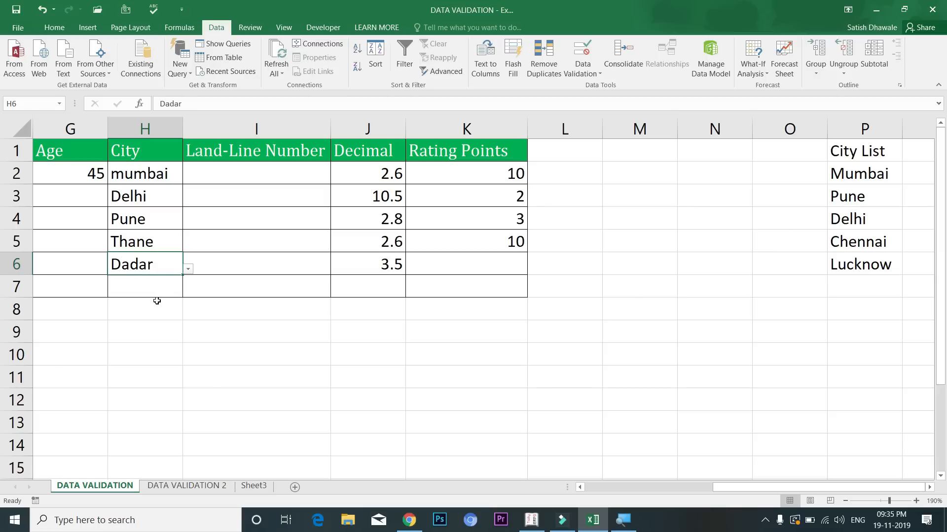
click(188, 269)
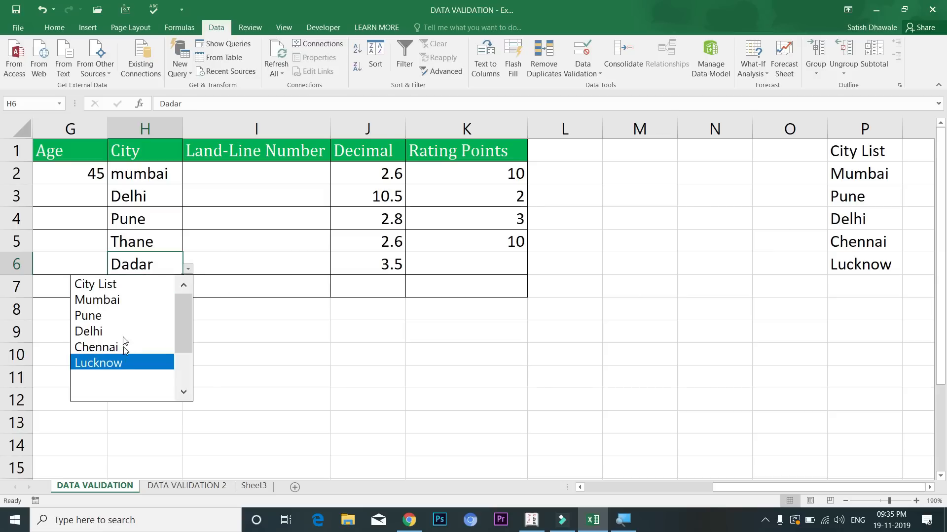
click(856, 280)
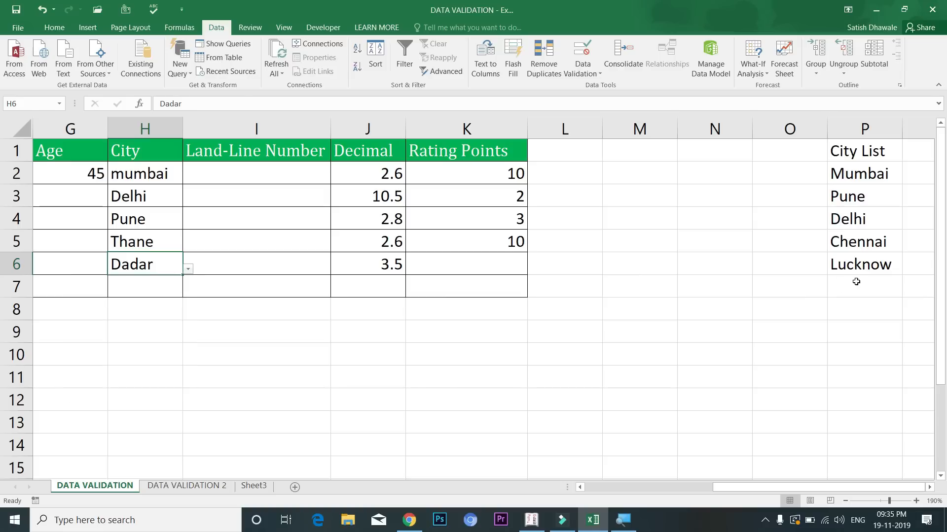
Add Vashi to the City List in cell P7 and reselect city cell H6.
click(857, 281)
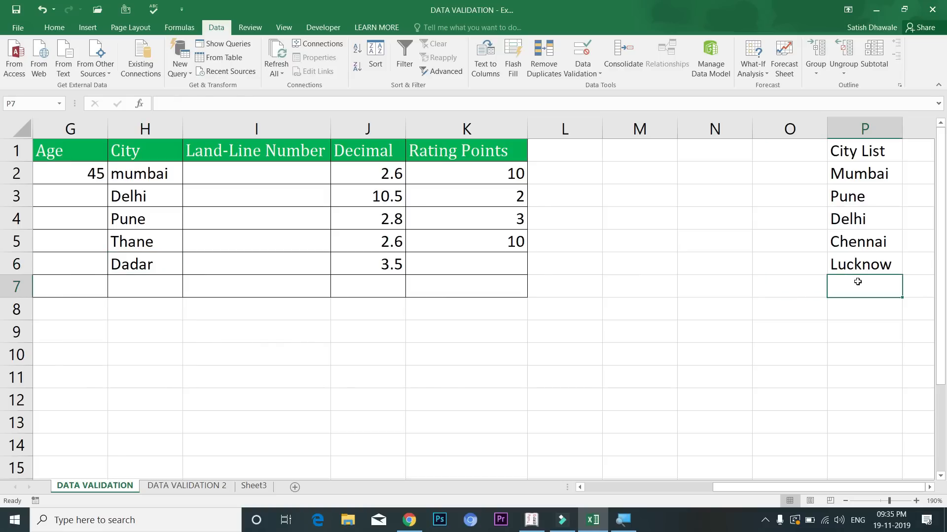
double_click(857, 282)
text(Vashi)
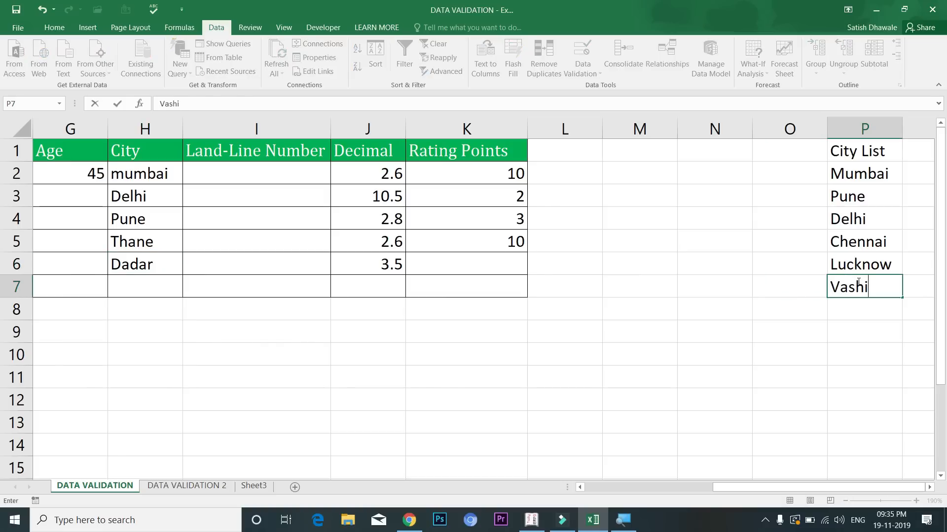
key(Return)
click(167, 265)
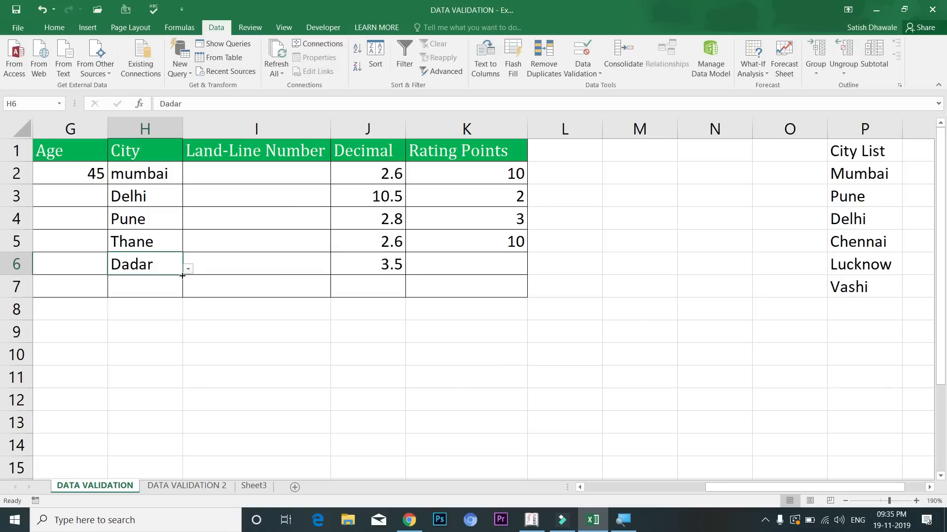
Check the city choices offered in cell H6, and change the City column's error alert style to Information.
click(188, 269)
click(169, 265)
click(145, 129)
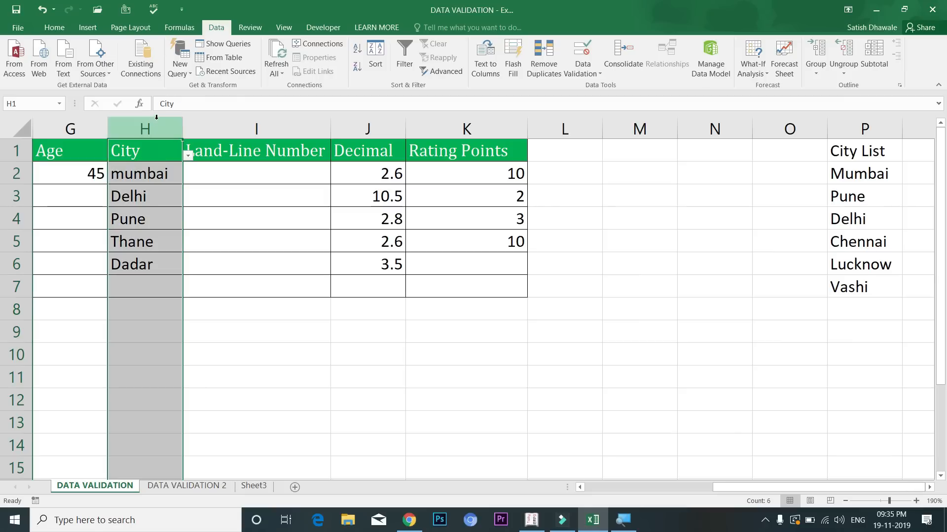
click(582, 74)
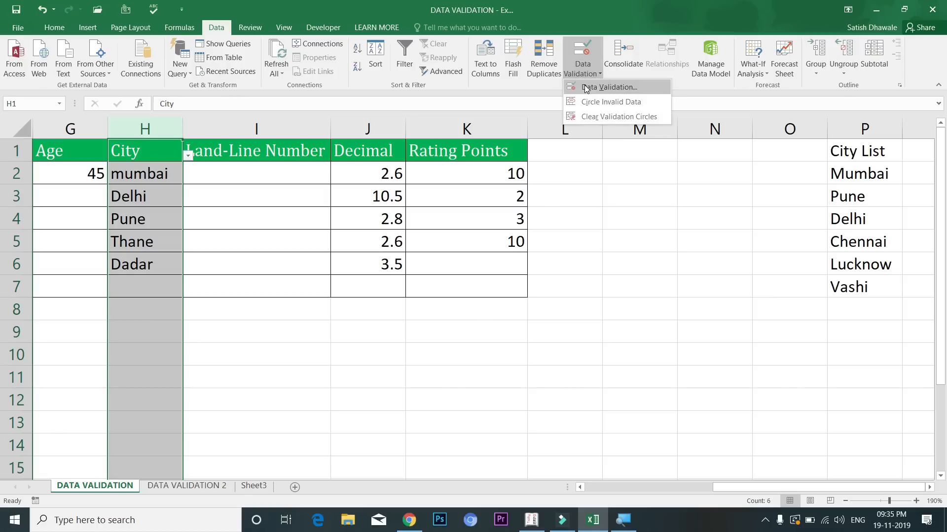
click(590, 104)
click(365, 309)
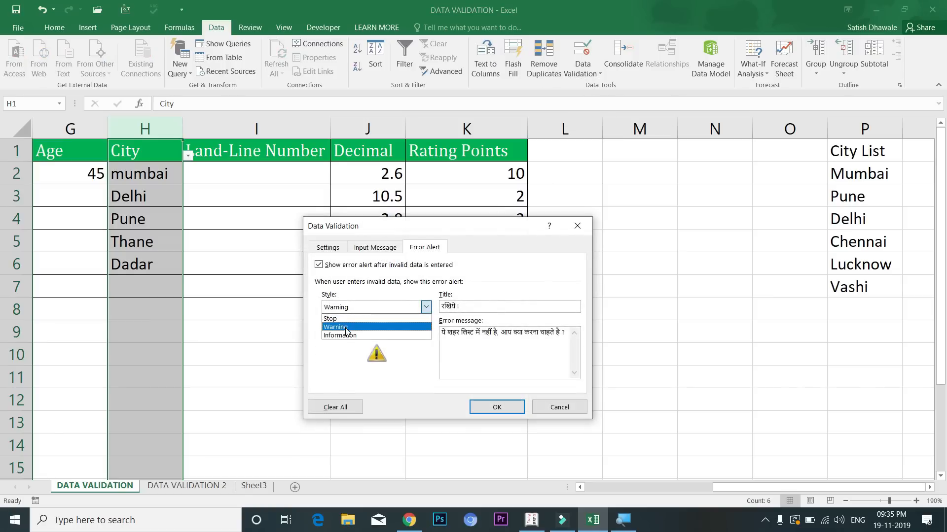
click(353, 335)
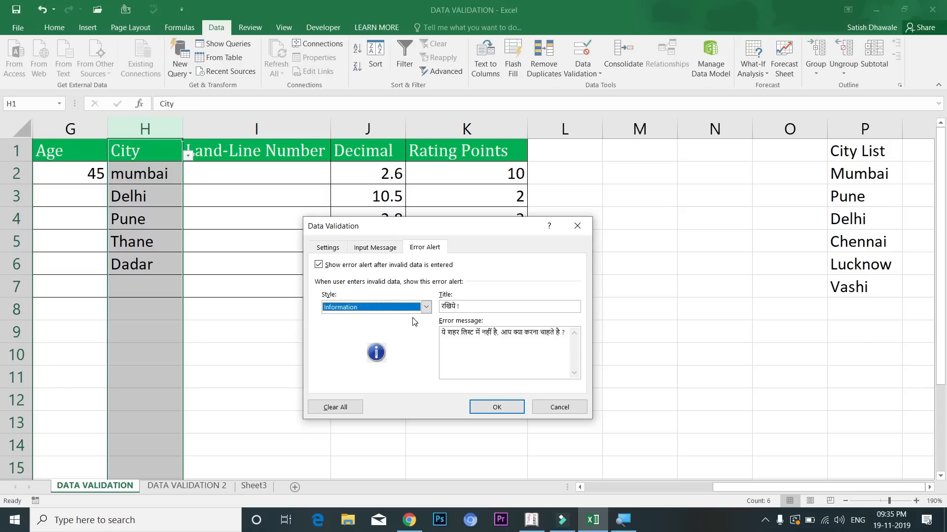
click(488, 407)
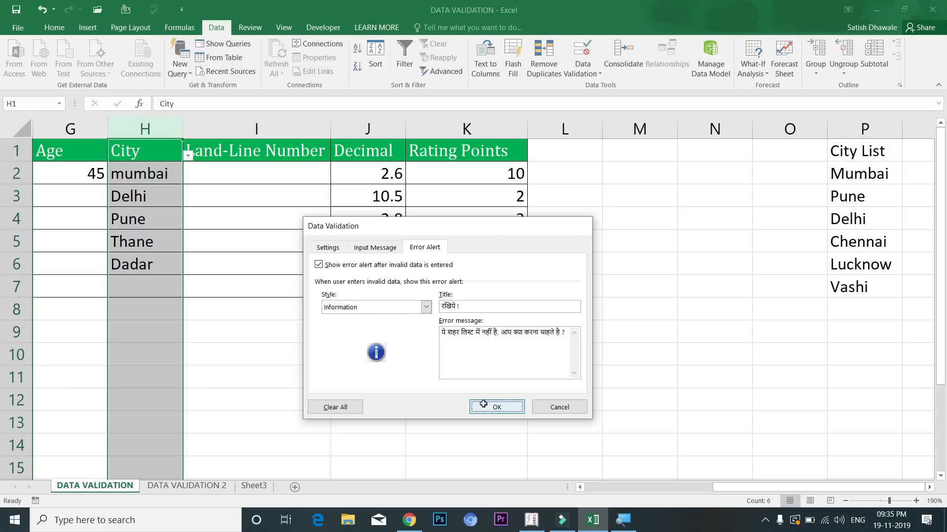
Test the City validation by entering Nagpur in cell H7, accepting the unlisted city at the information alert.
click(152, 288)
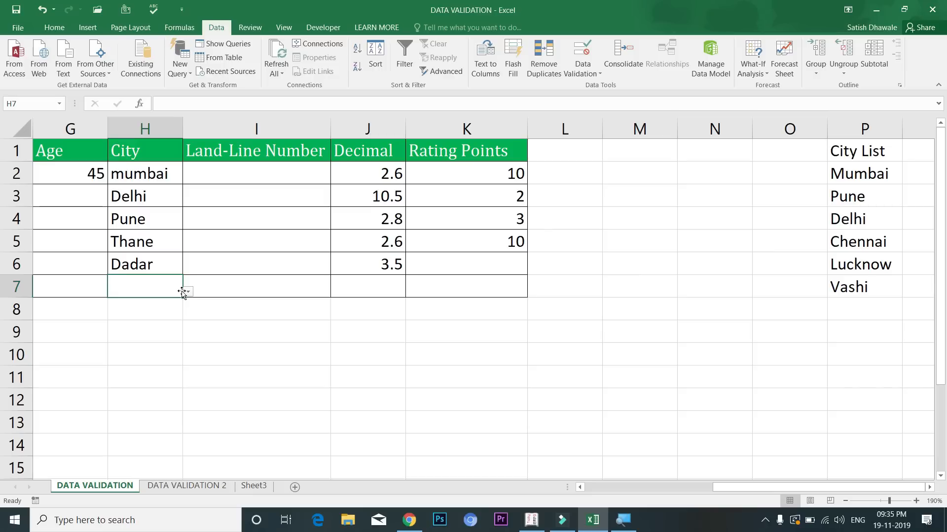
text(Nagpur)
key(Return)
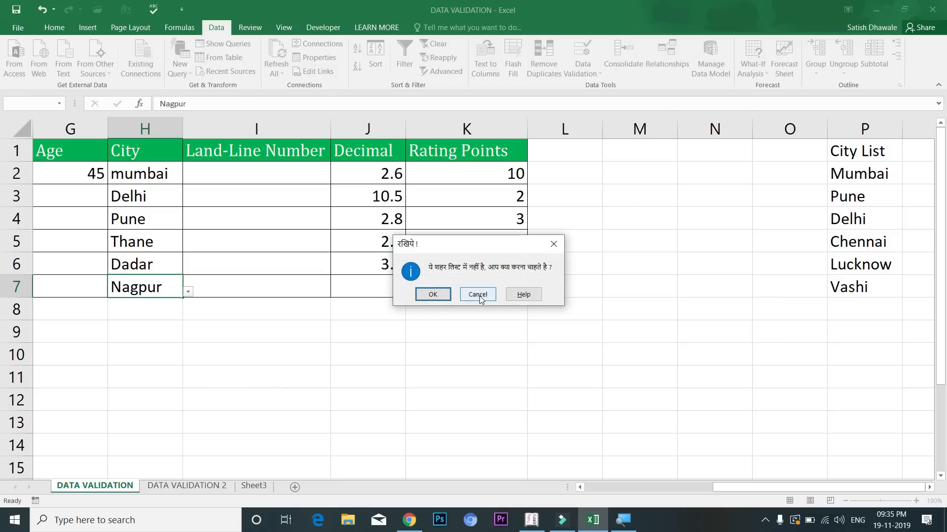
click(433, 294)
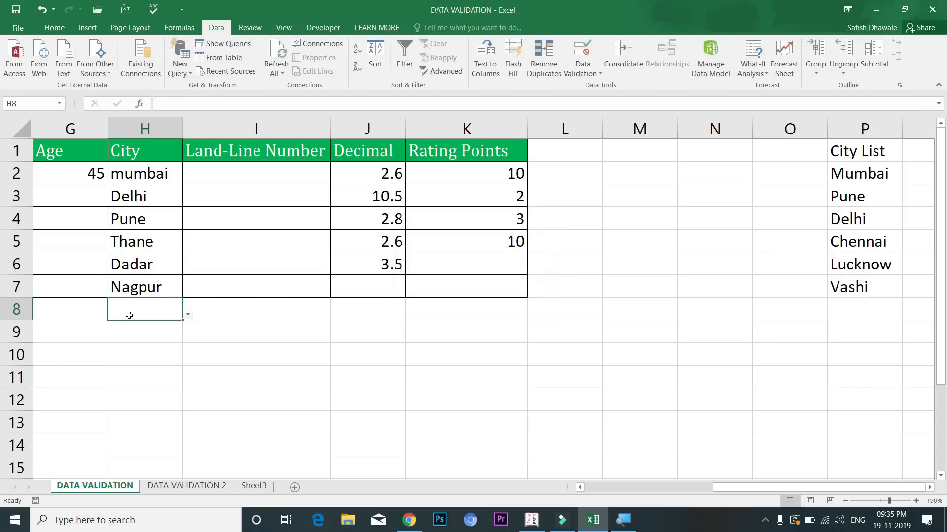
click(152, 288)
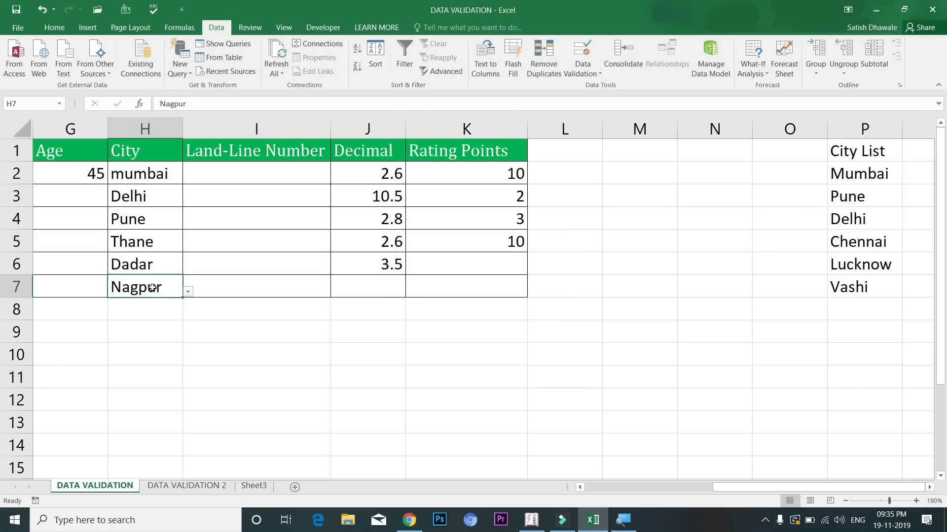
Review the City column's error alert style options, keeping Information and closing the validation settings.
click(145, 128)
click(579, 73)
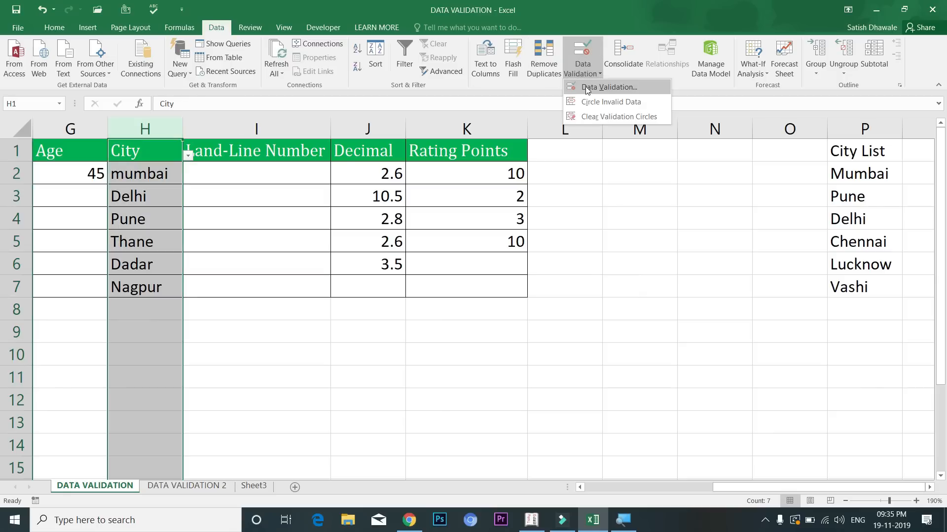
click(585, 87)
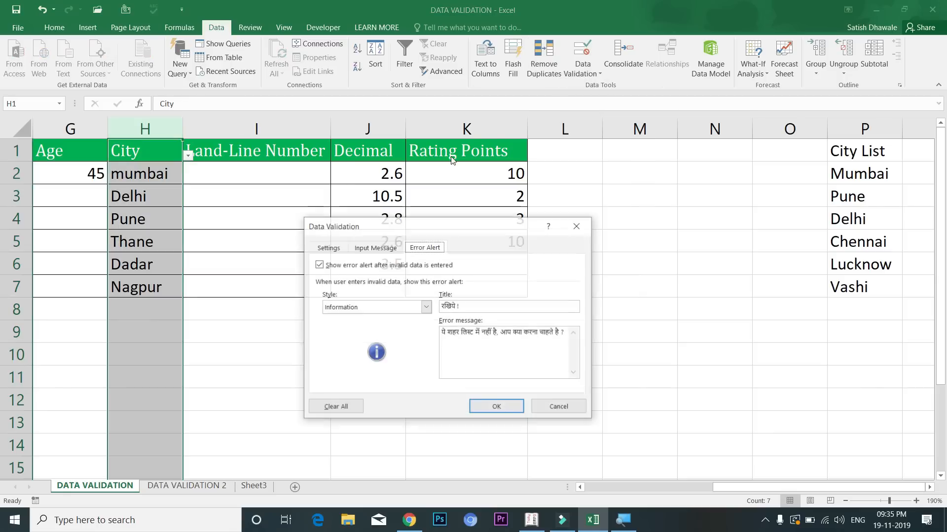
click(382, 307)
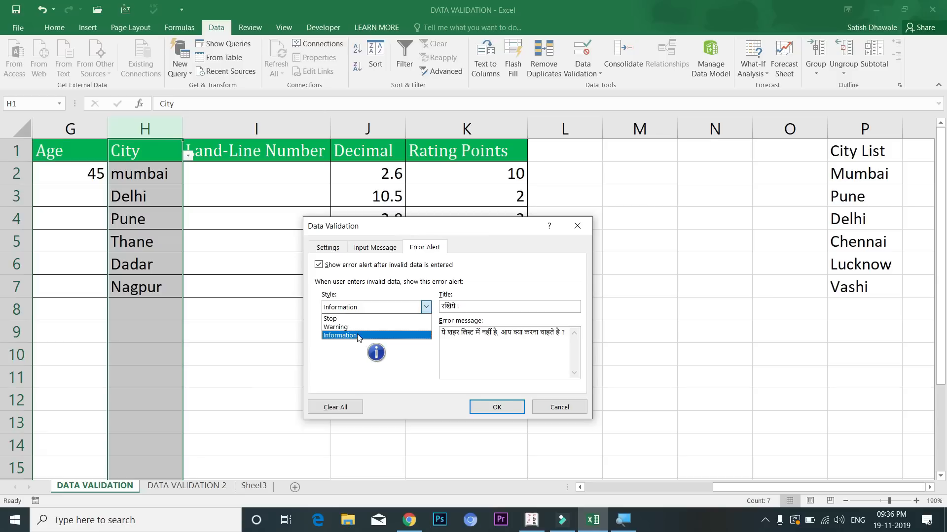
click(577, 230)
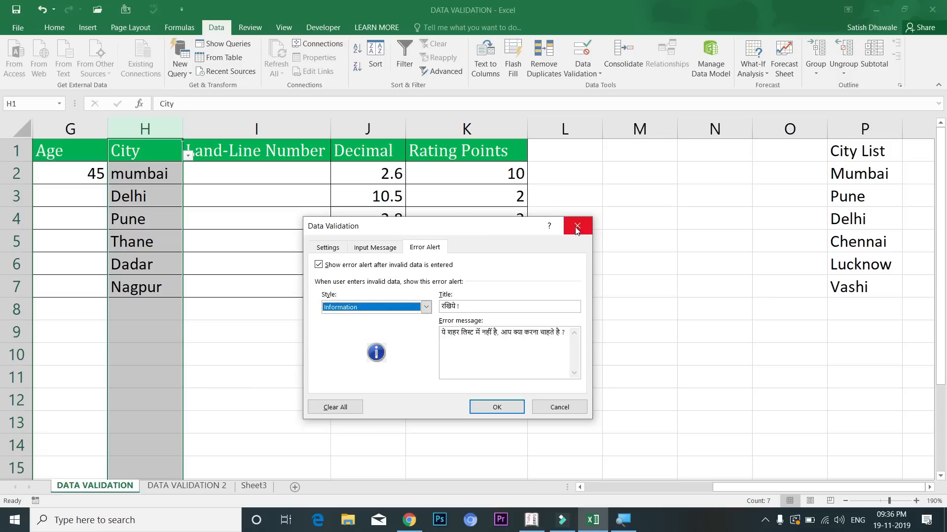
click(576, 228)
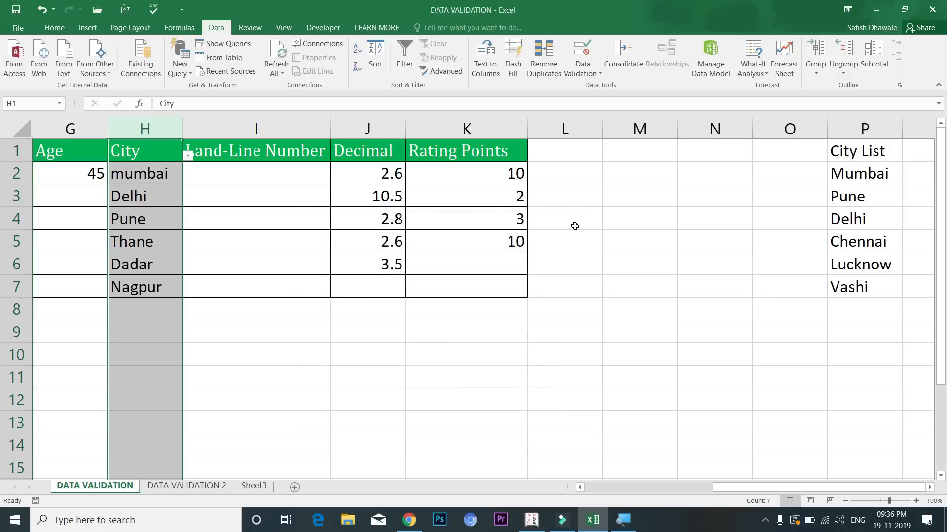
Examine the Land-Line Number column's validation criteria, input message and error alert, and view the message at cell I7.
click(246, 174)
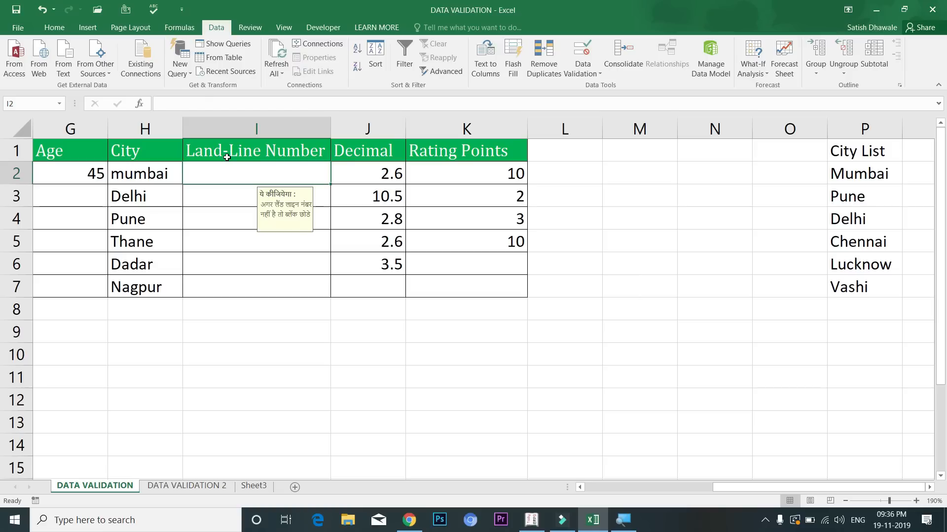
click(243, 134)
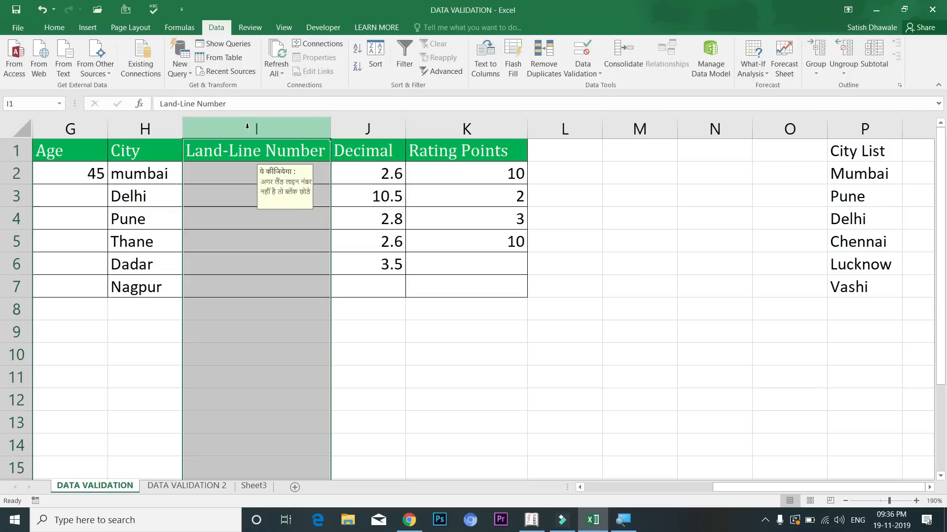
click(589, 72)
click(590, 84)
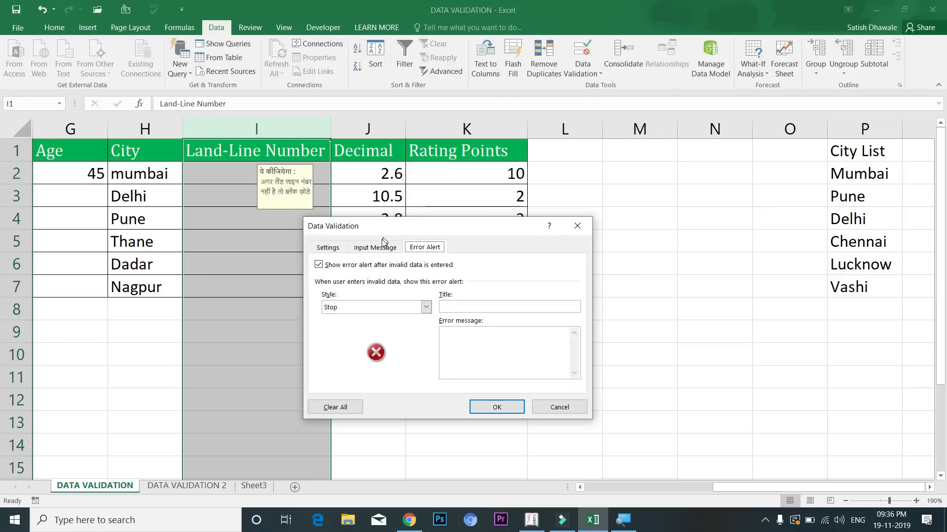
click(372, 248)
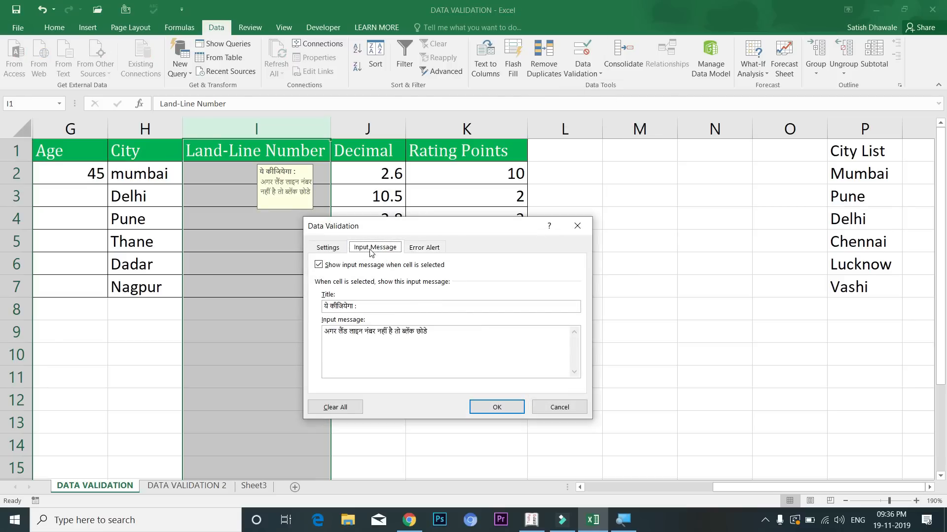
click(333, 253)
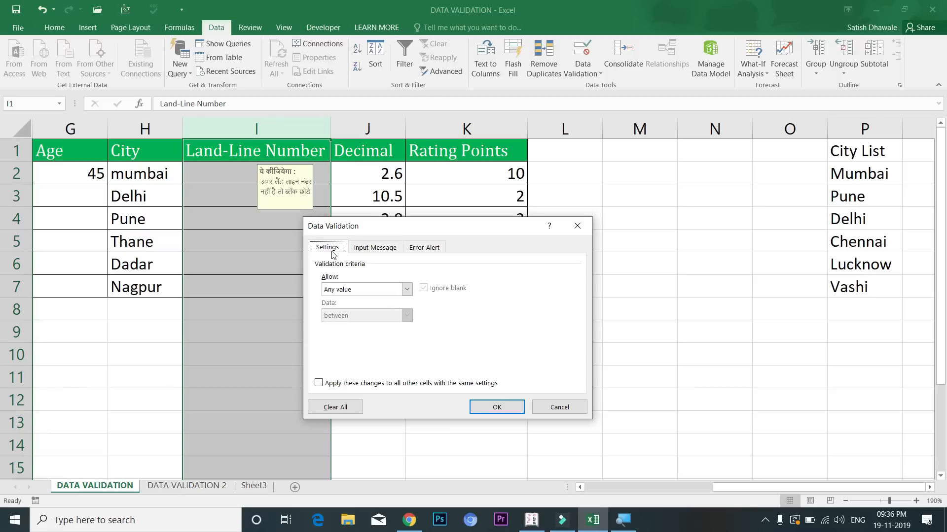
click(415, 253)
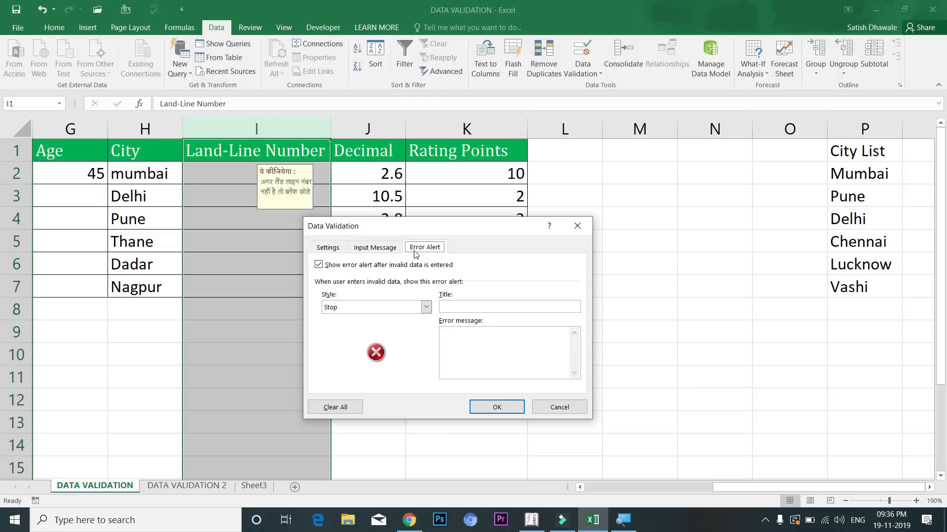
click(377, 251)
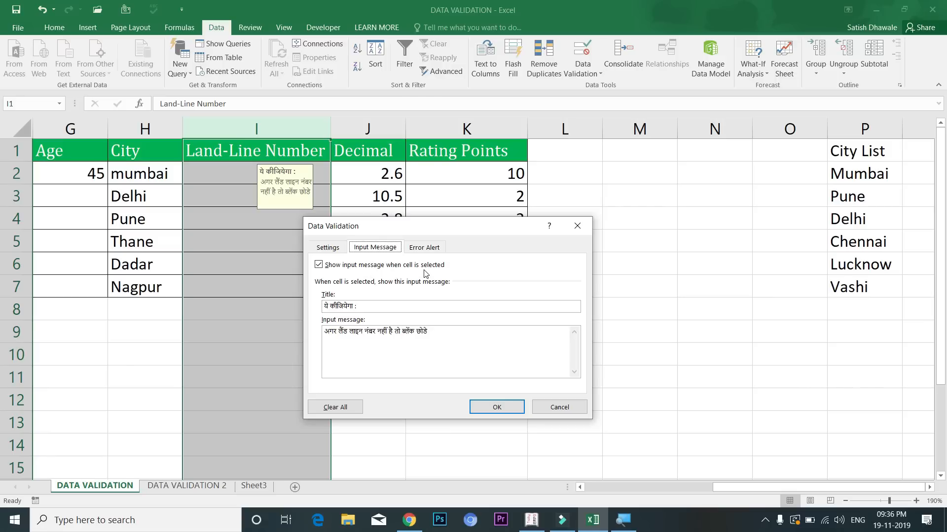
click(494, 408)
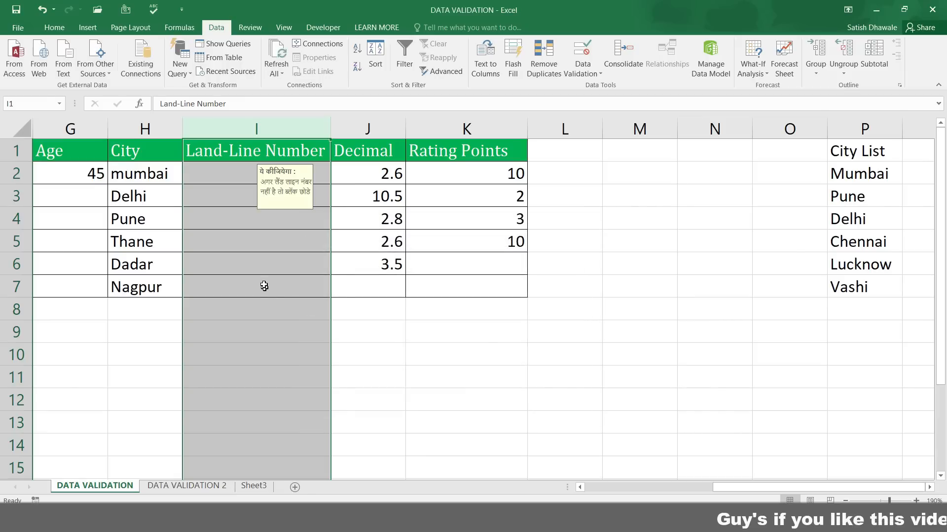
click(265, 286)
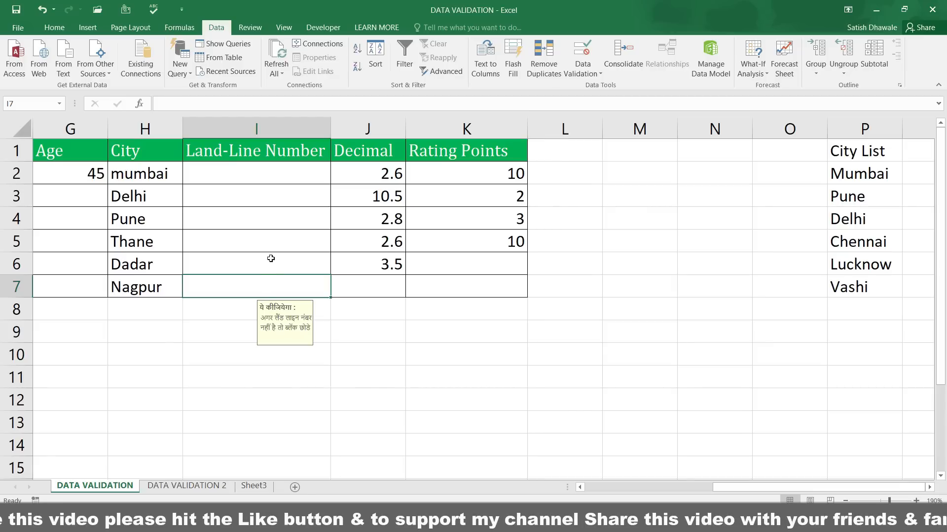
Examine the Decimal column's validation criteria, allowed data types and minimum and maximum limits, keeping the Decimal type.
click(378, 168)
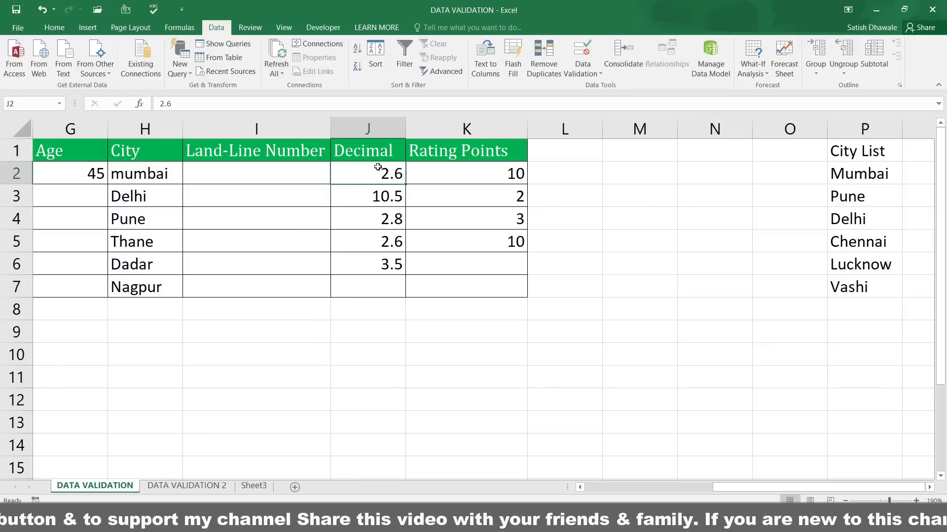
click(371, 130)
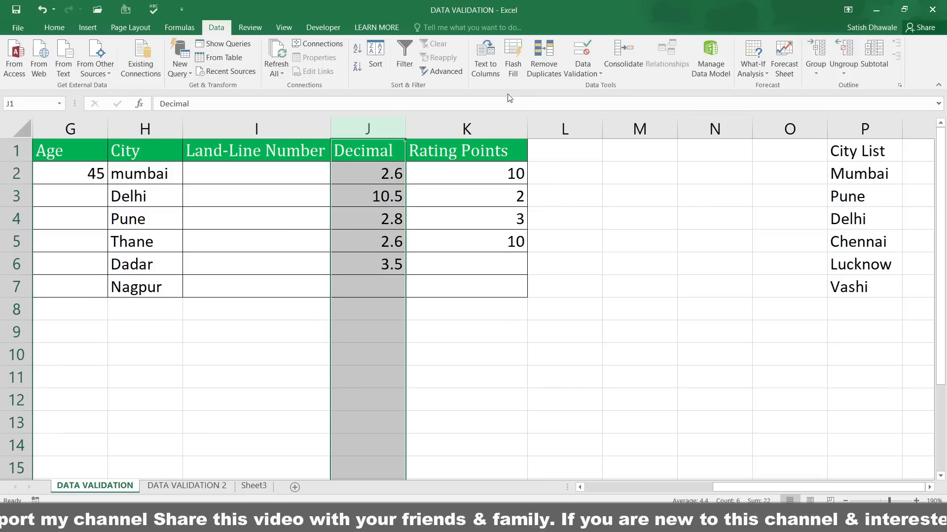
click(584, 69)
click(592, 90)
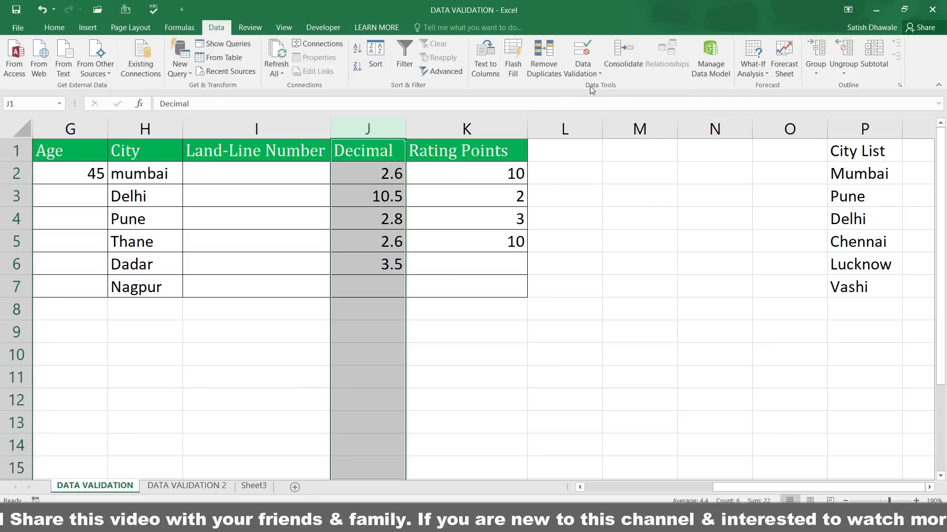
click(327, 247)
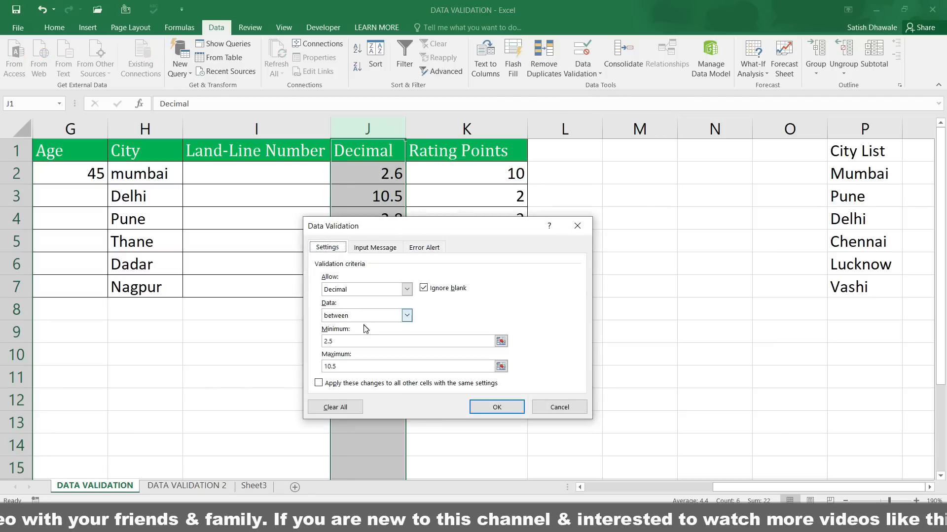
click(372, 291)
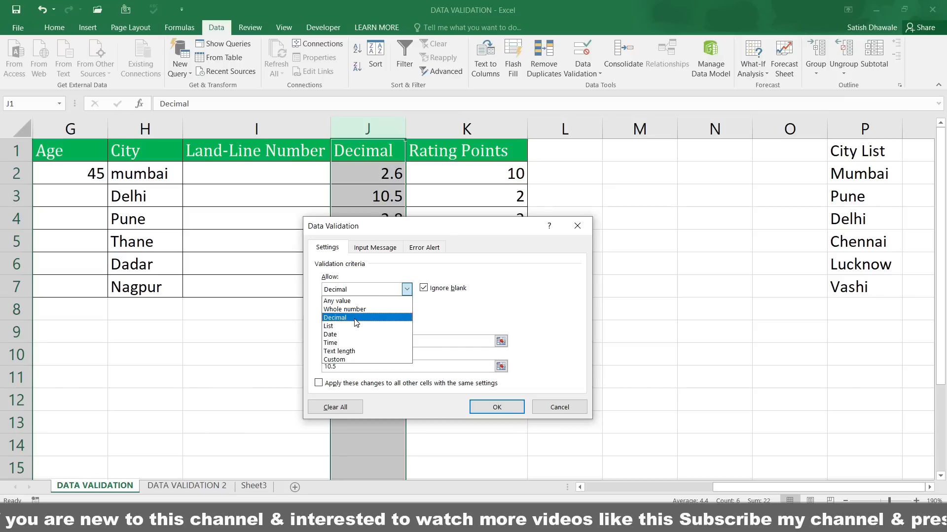
click(438, 318)
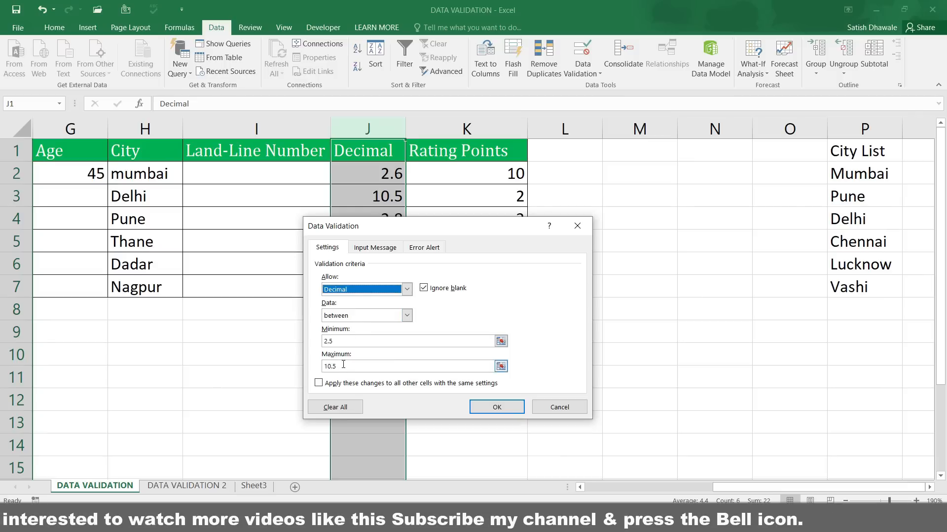
click(497, 407)
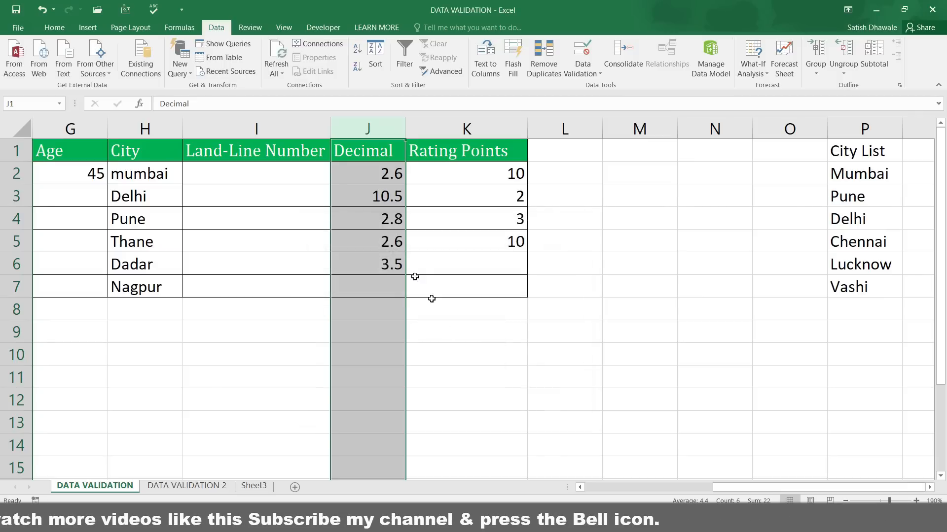
Test the Decimal validation by entering 10 in cell J7, and reselect the Decimal column.
click(391, 291)
text(10)
click(371, 130)
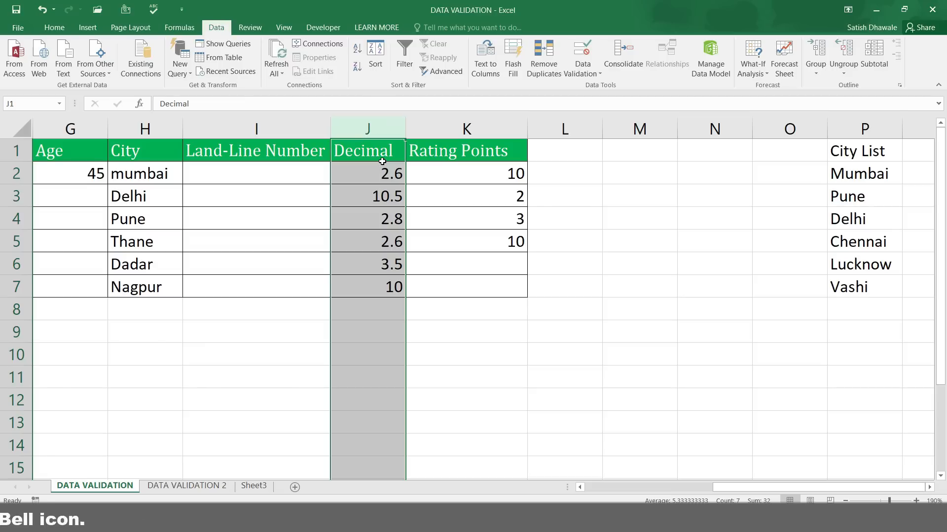
Examine the Rating Points column's validation criteria and its error alert style, title and message, keeping the settings.
click(447, 130)
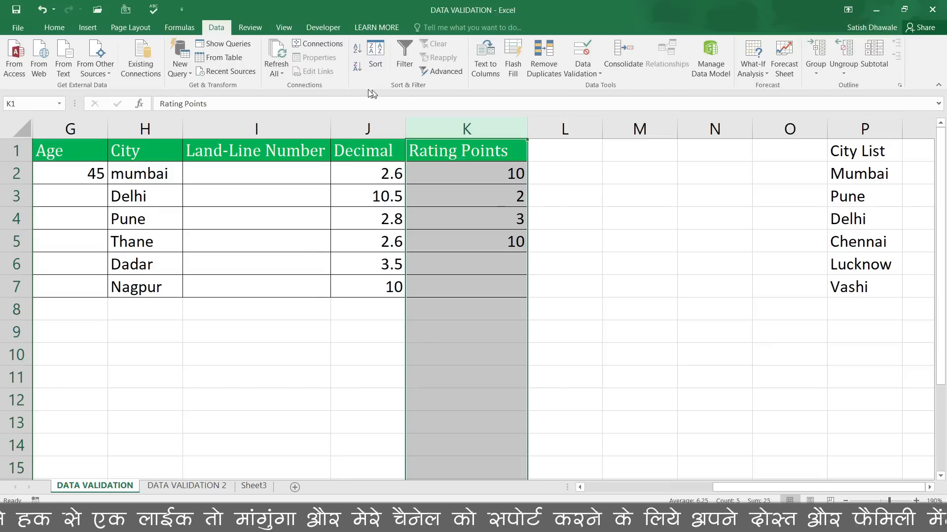
click(582, 69)
click(578, 89)
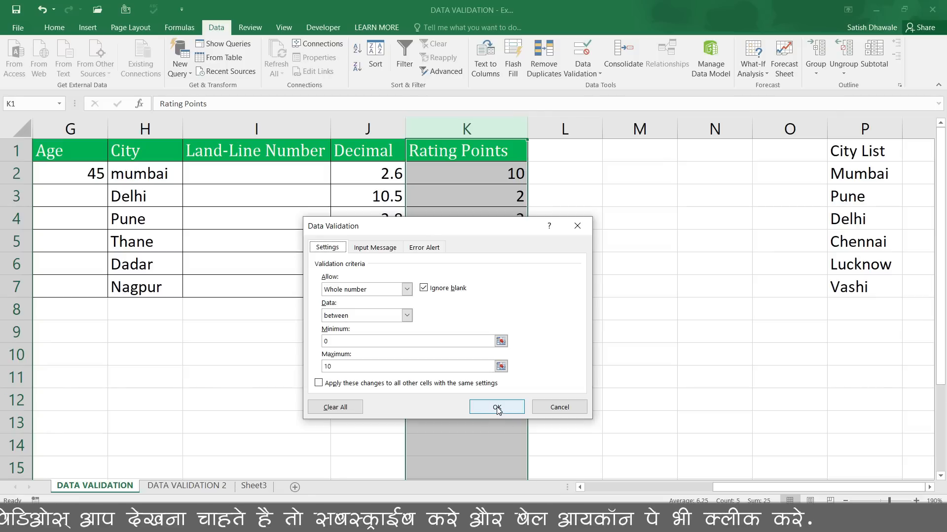
click(424, 247)
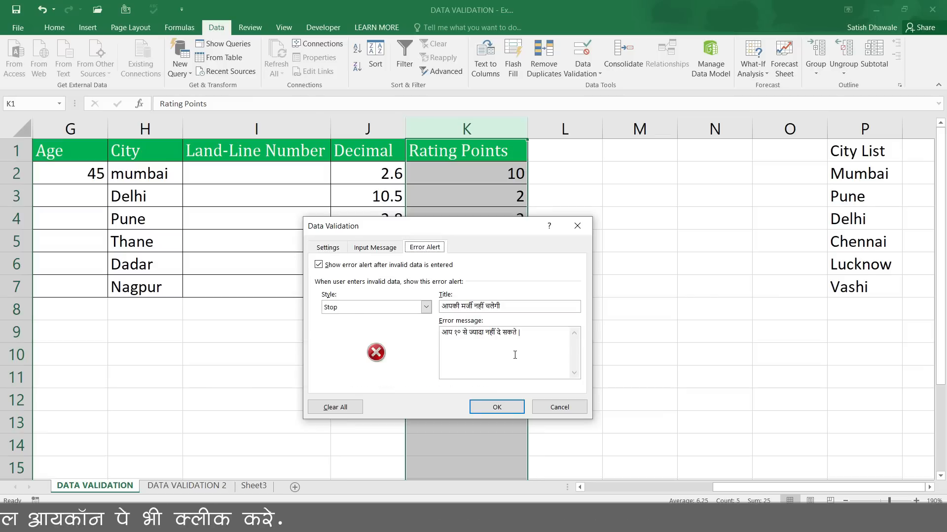
click(508, 405)
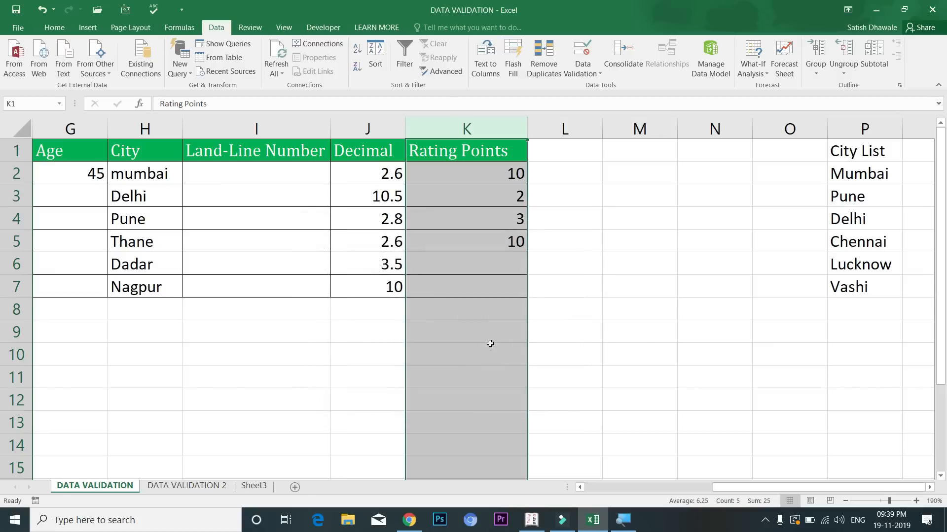
View the game selection cell B2 on DATA VALIDATION 2, and examine Sheet3's game columns from Cricket to Gilli_Danda and their header row.
click(201, 485)
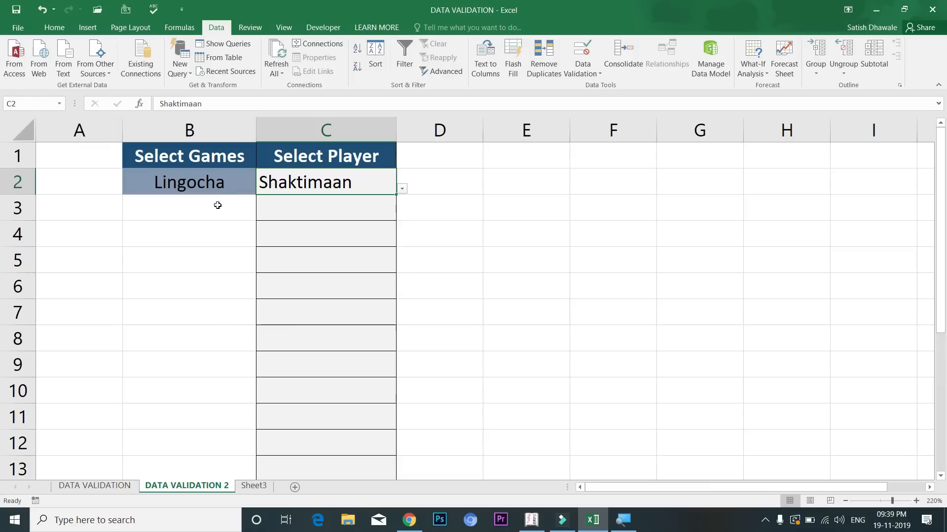
click(215, 188)
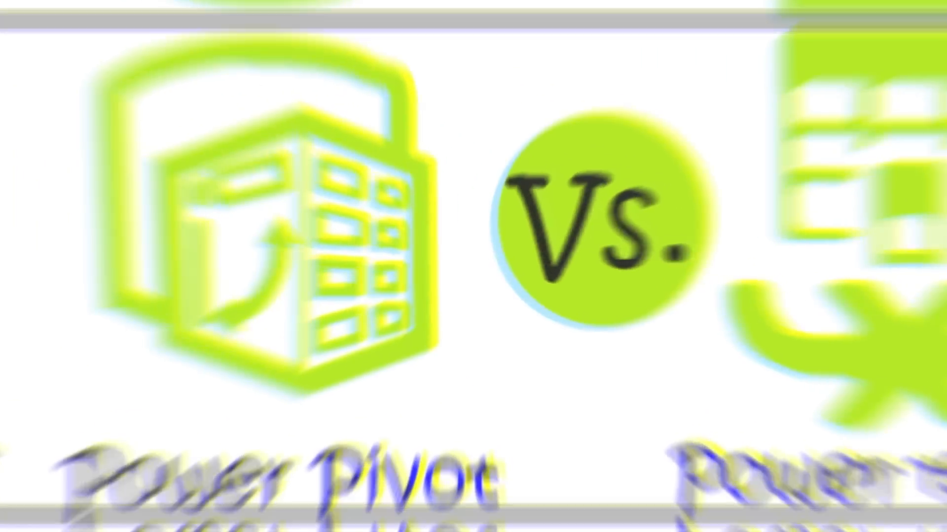
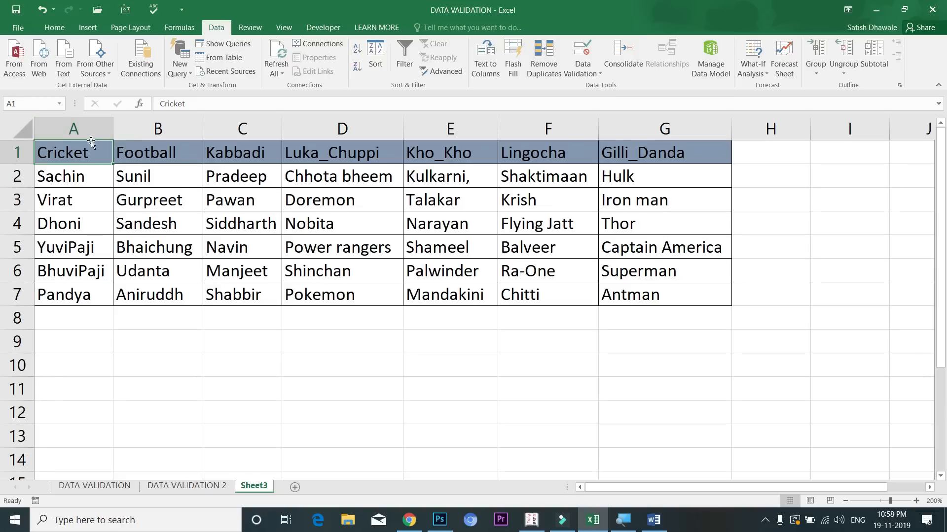
click(90, 126)
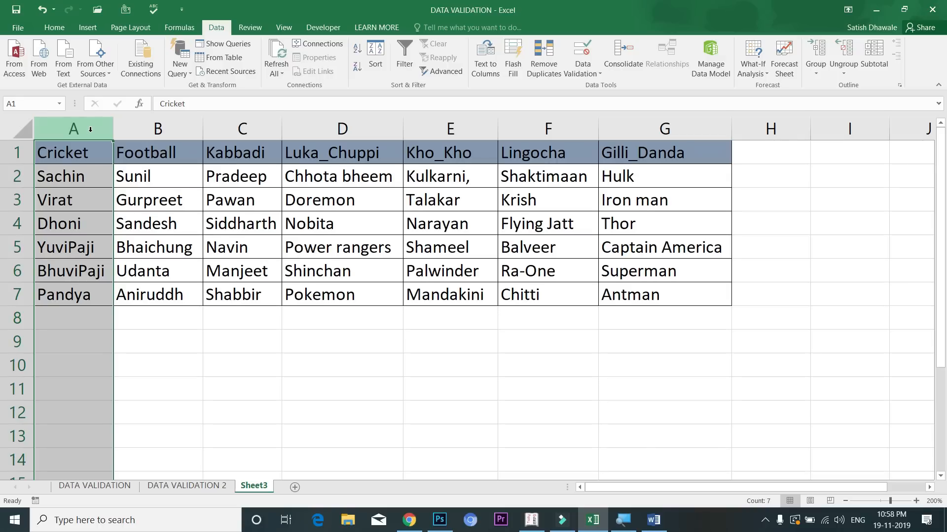
click(131, 130)
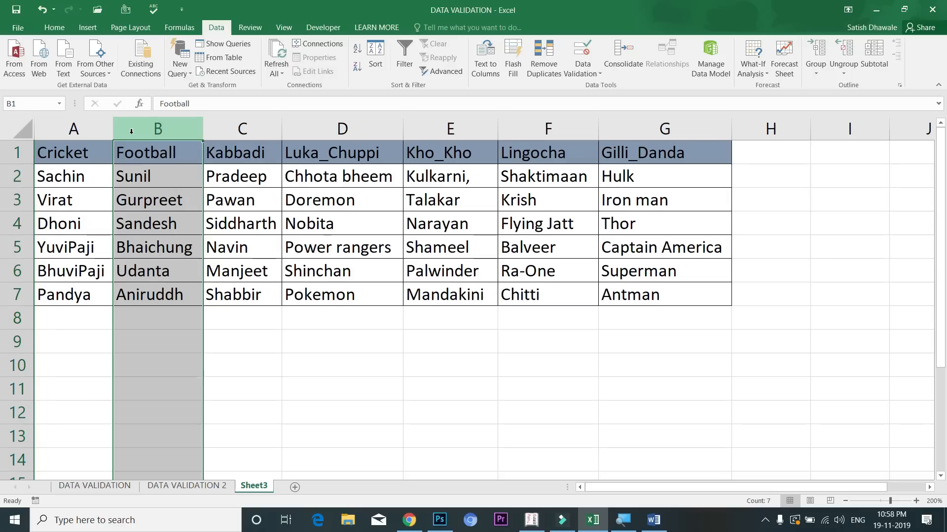
click(241, 132)
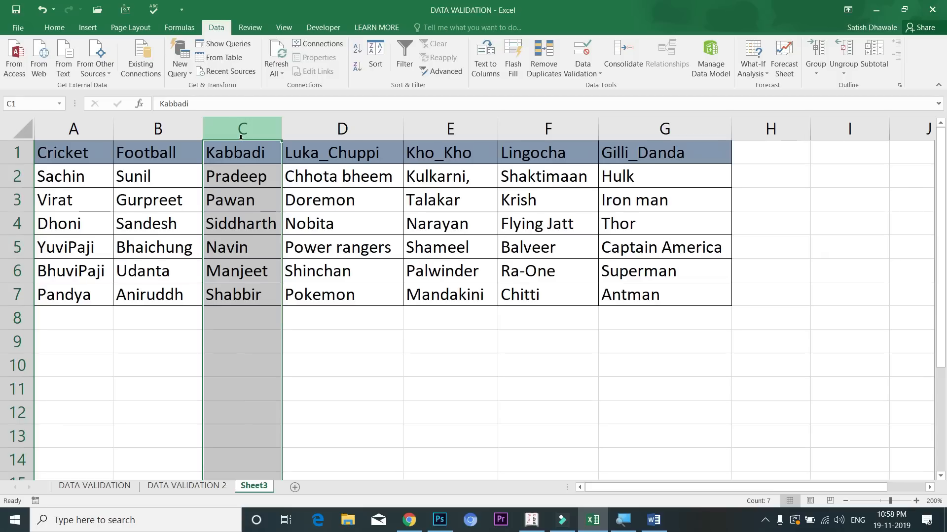
click(361, 121)
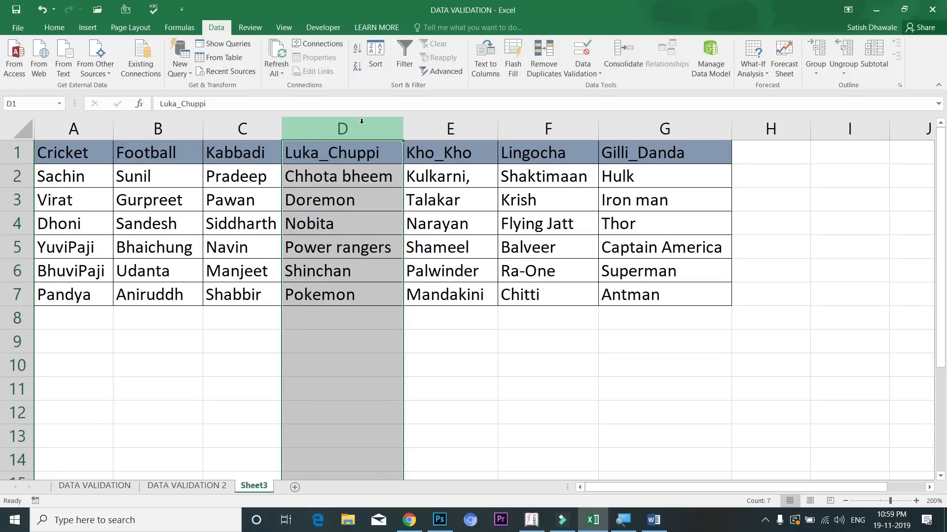
click(458, 116)
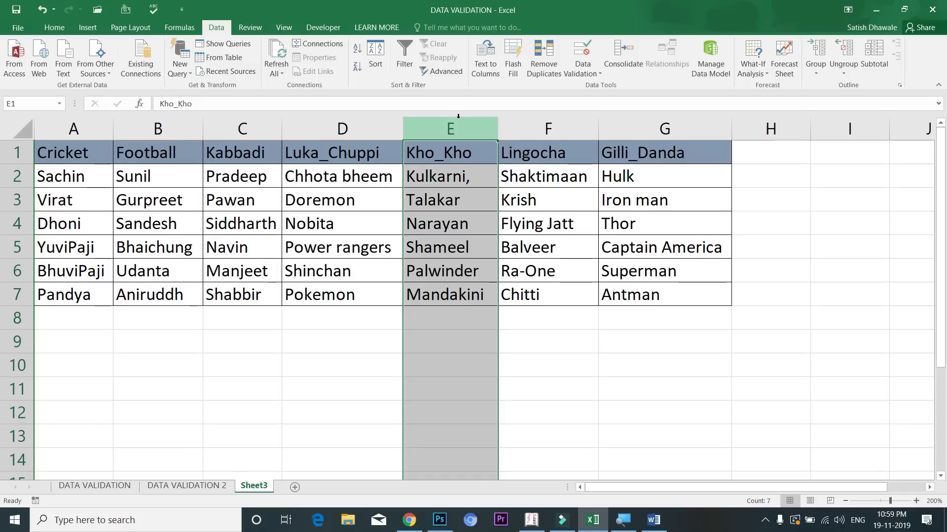
click(541, 126)
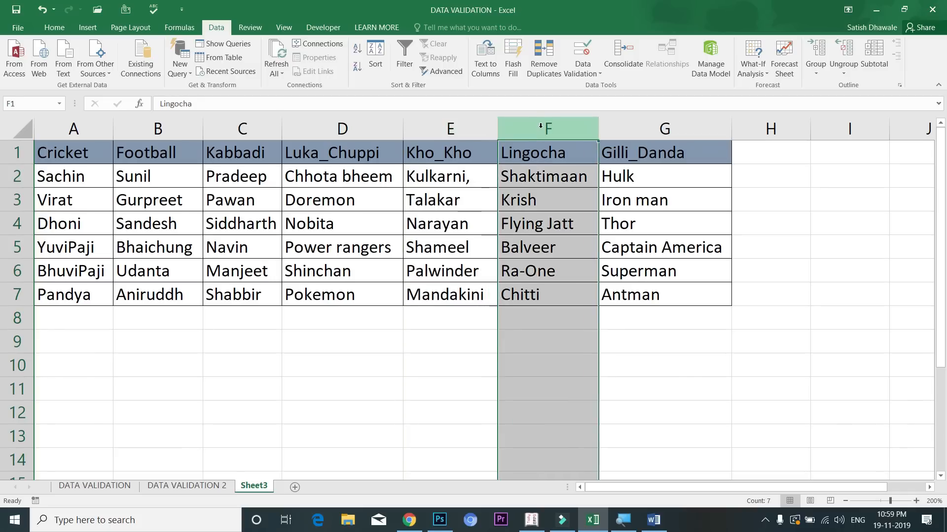
click(633, 131)
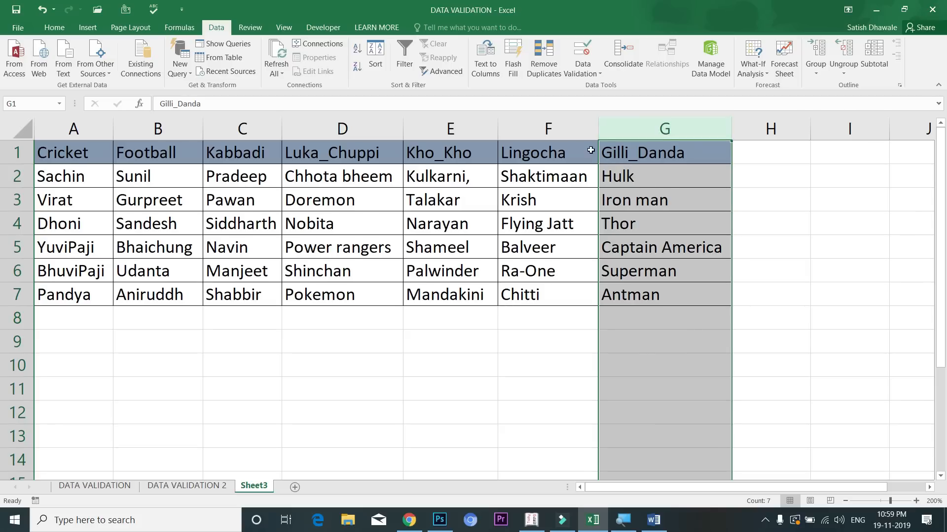
click(570, 129)
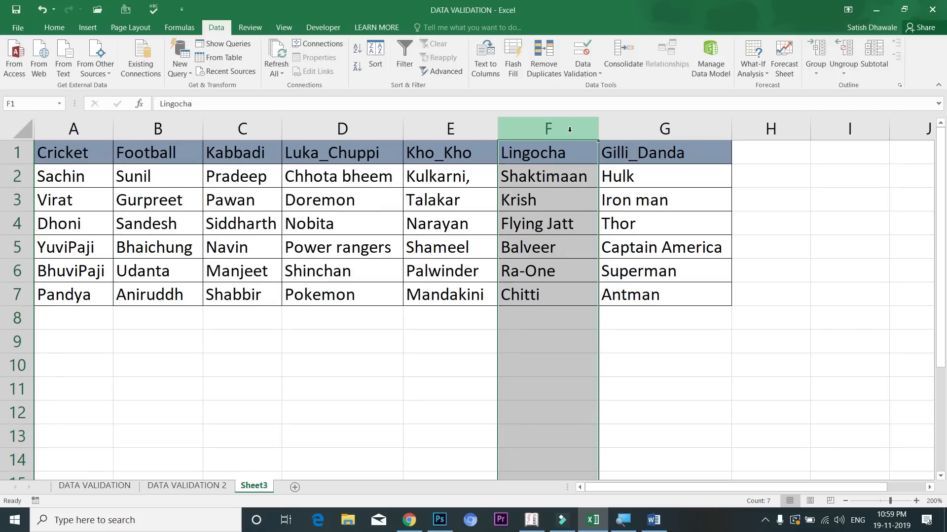
click(99, 135)
drag(94, 150, 661, 153)
On the DATA VALIDATION 2 sheet, choose Cricket as the game in B2 and the first listed player in C2.
click(209, 487)
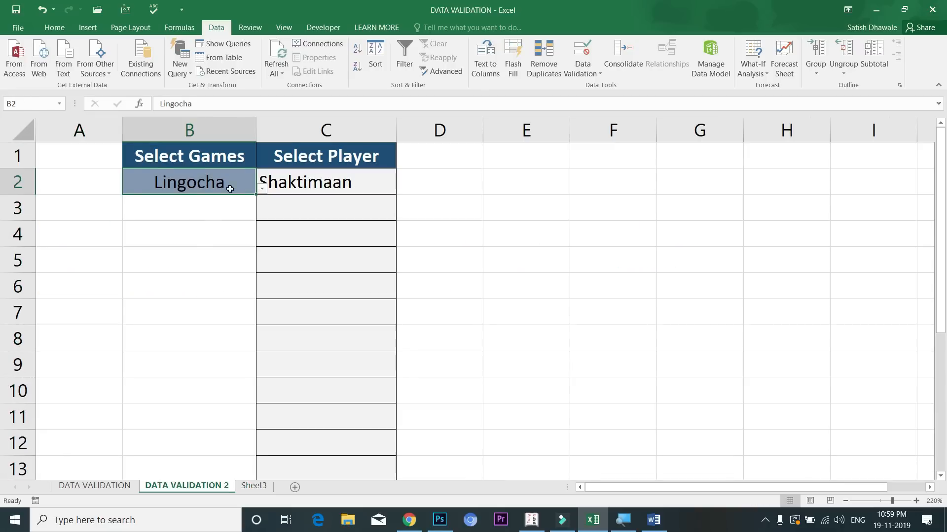
click(263, 190)
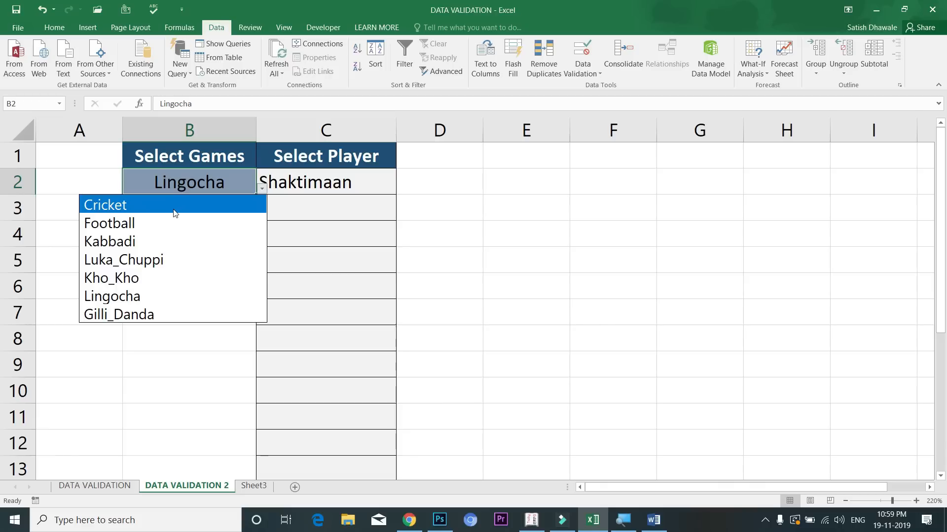
click(177, 207)
click(327, 188)
click(403, 189)
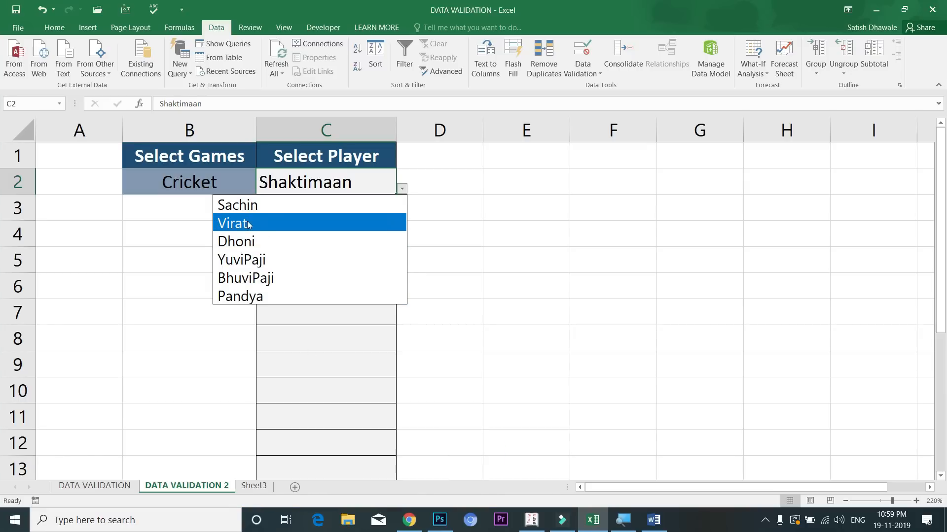
click(217, 204)
Change the game in B2 to Kho_Kho and view the dependent player list in C2 without choosing a player.
click(213, 181)
click(262, 190)
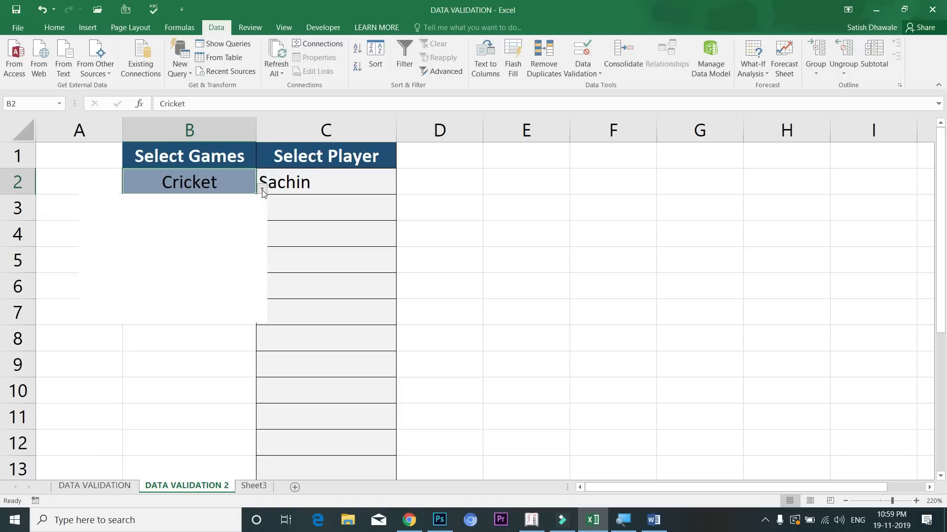
click(252, 193)
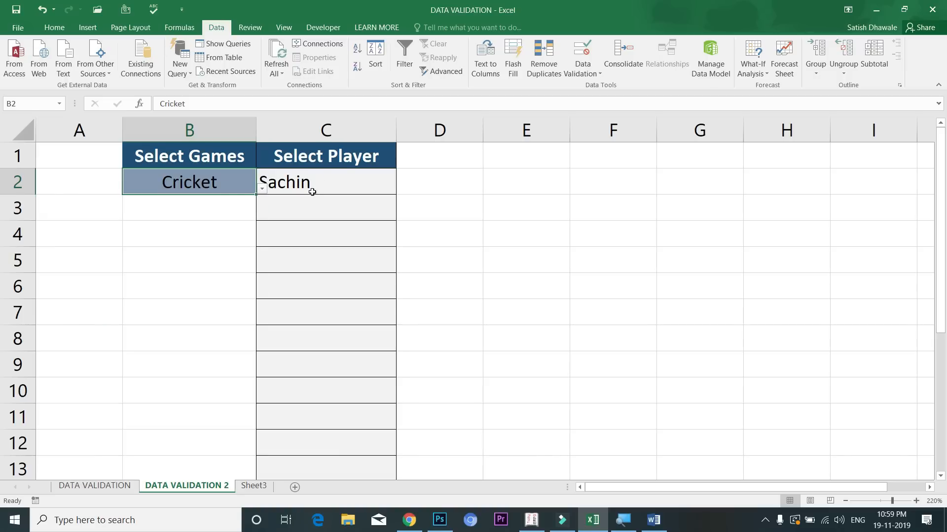
click(262, 189)
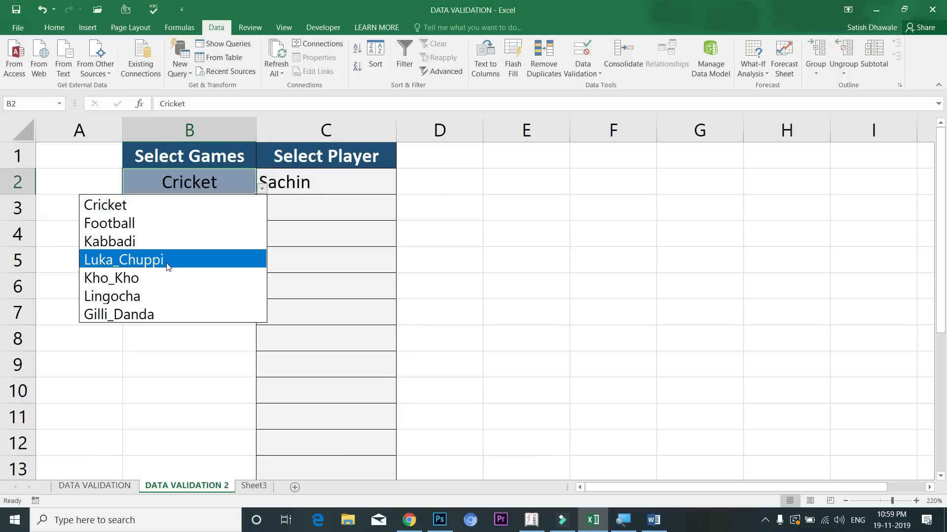
click(167, 278)
click(349, 191)
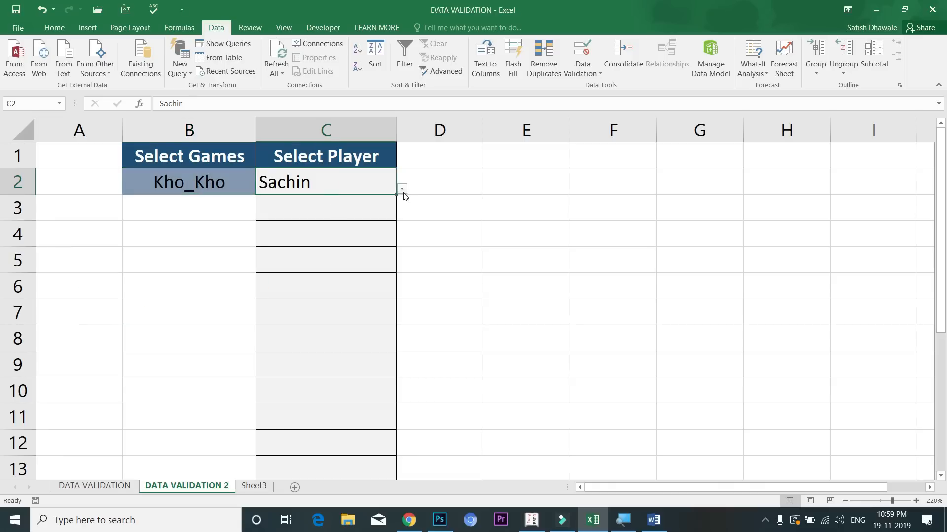
click(402, 189)
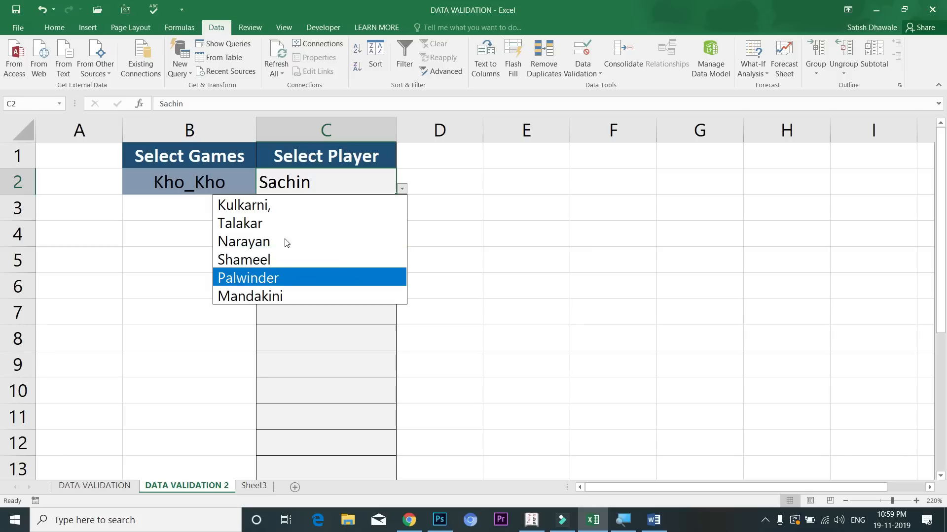
click(208, 178)
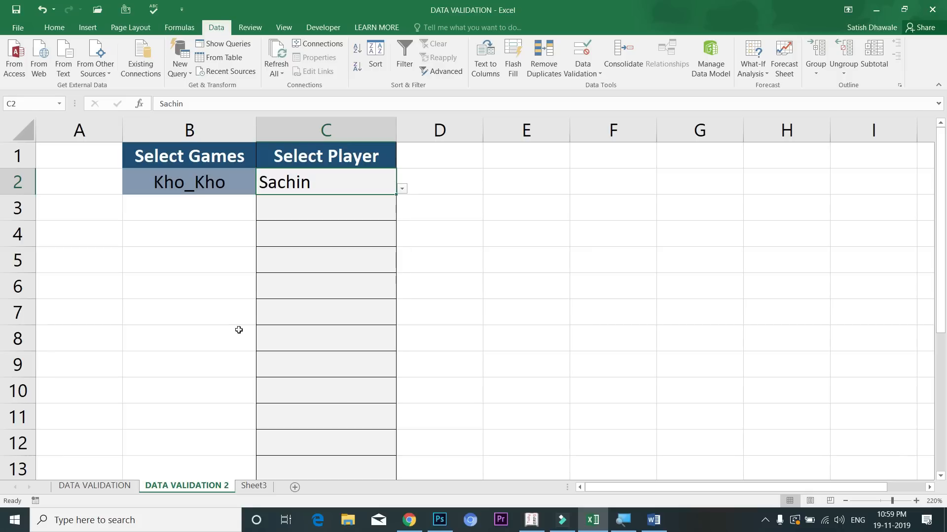
Add the header Chess in cell H1 of Sheet3, next to the Gilli_Danda column.
click(253, 486)
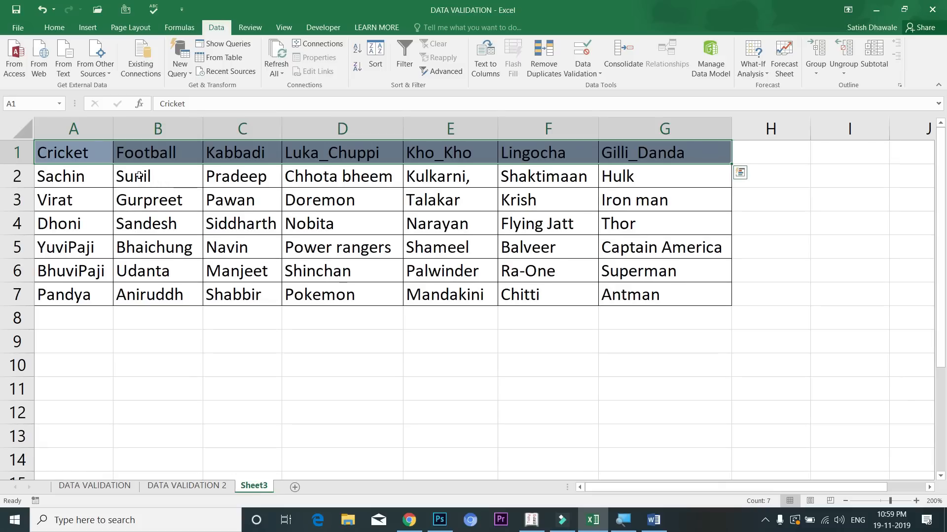
click(78, 130)
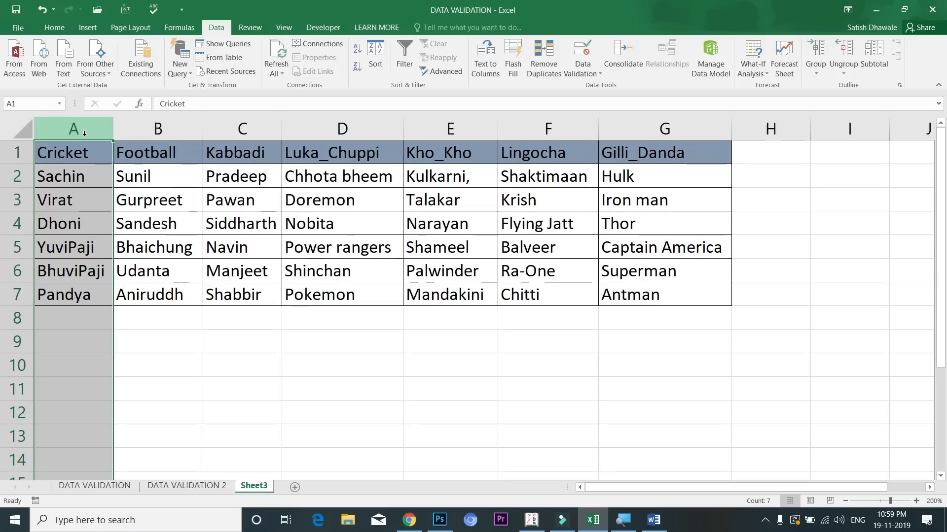
click(775, 156)
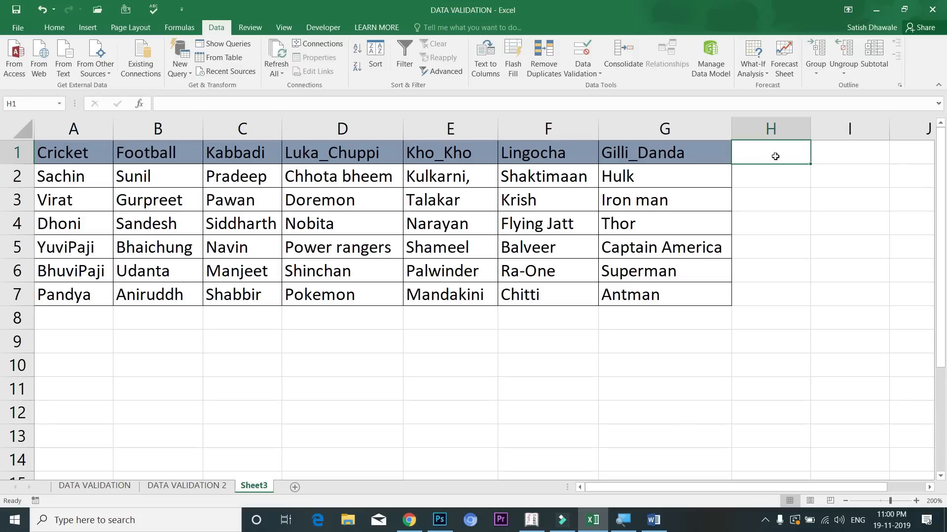
text(Chess)
key(Return)
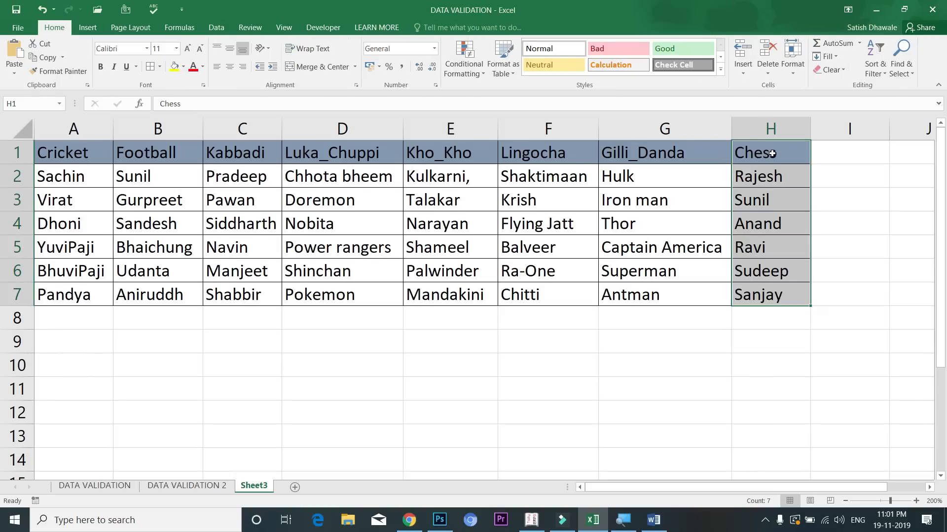
Create a named range for column H from its top row value, and check the Chess entry in the Name Manager.
drag(774, 152, 780, 293)
click(772, 129)
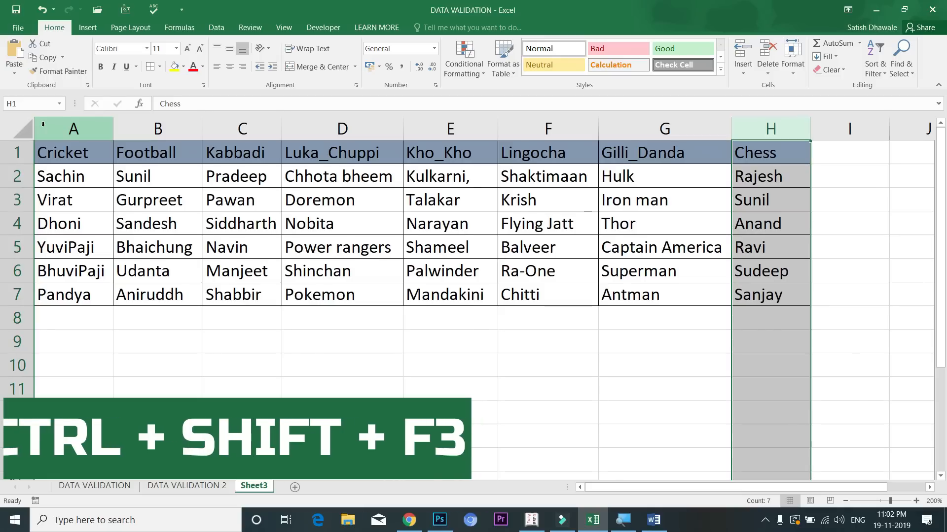
key(ctrl+shift+F3)
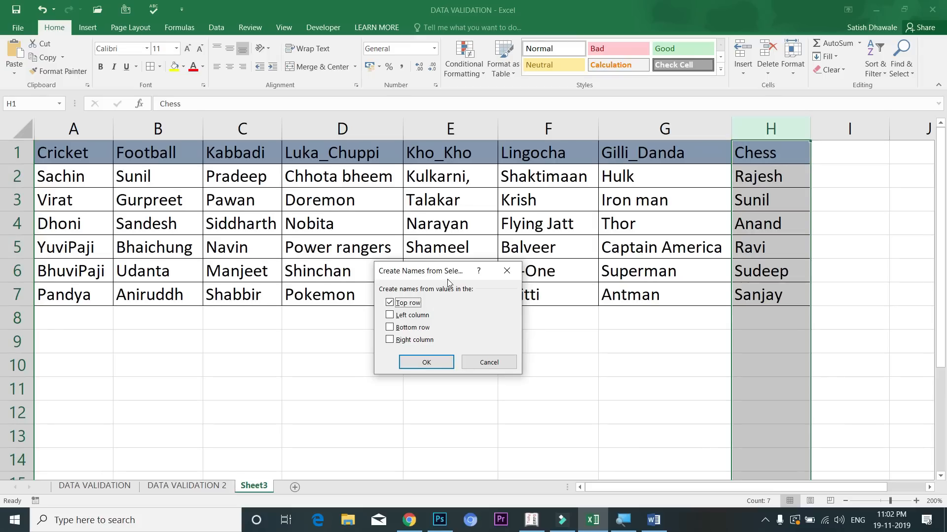
click(436, 365)
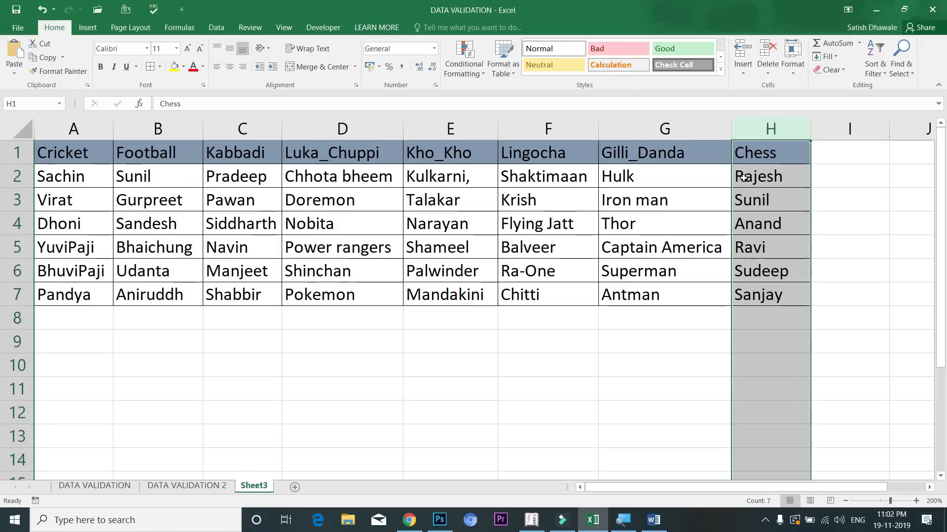
click(186, 29)
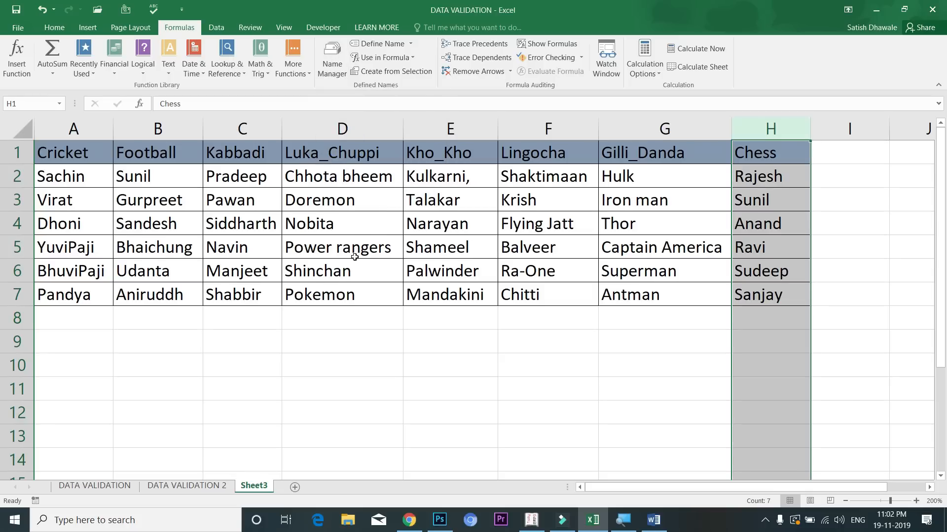
key(ctrl+F3)
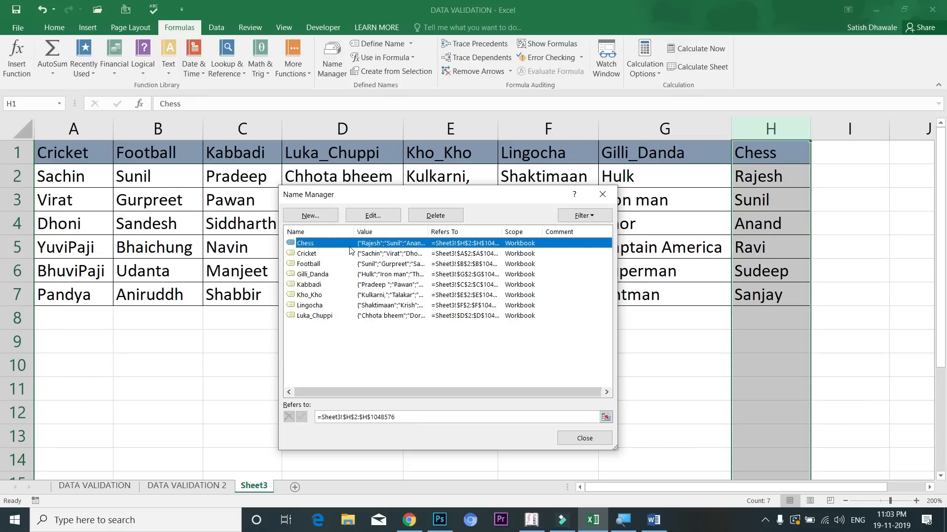
click(583, 439)
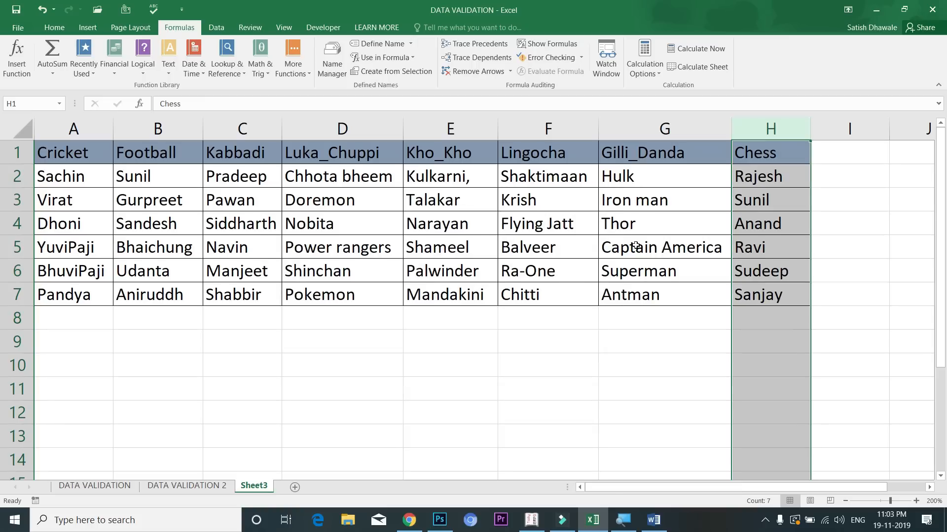
Copy the Select Games header from B1 to E1 on the DATA VALIDATION 2 sheet, and fit column E's width to it.
click(212, 487)
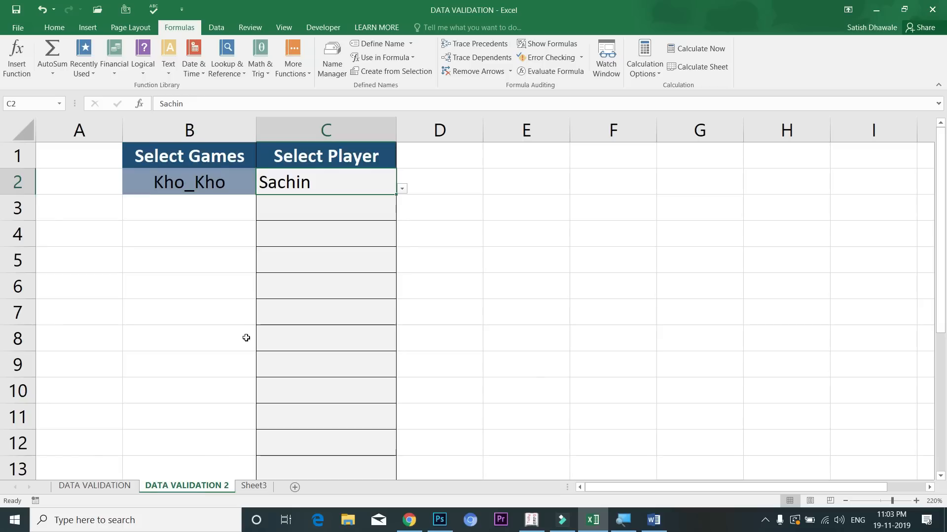
click(194, 182)
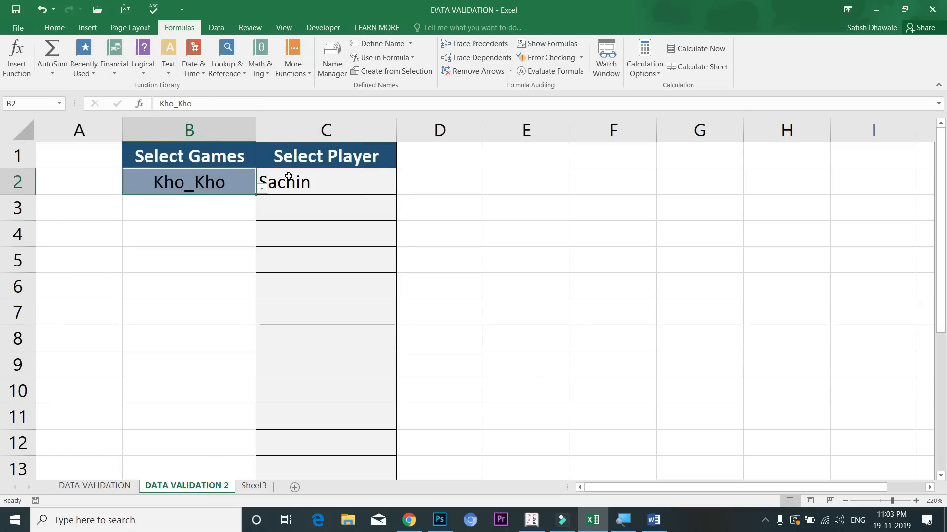
click(539, 158)
click(227, 156)
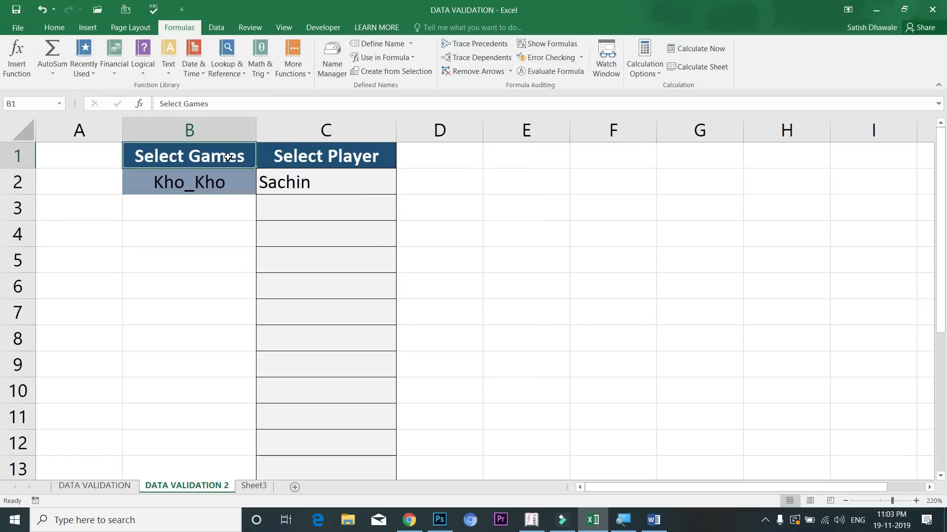
key(ctrl+c)
click(527, 157)
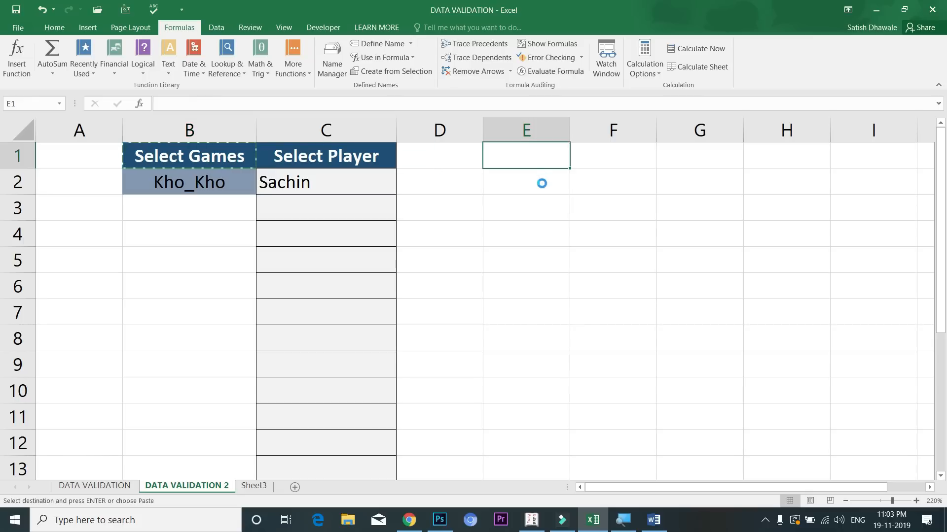
key(ctrl+v)
click(542, 184)
double_click(570, 131)
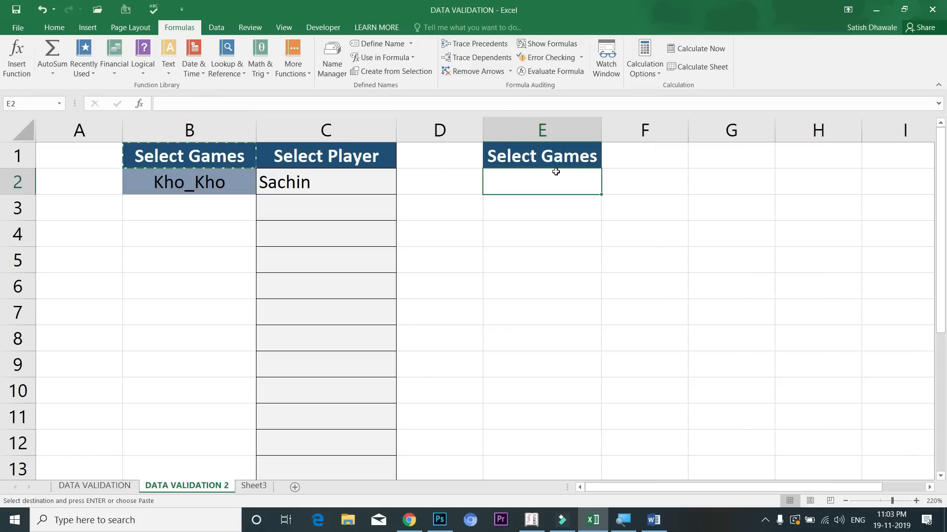
Add list validation to E2 on the DATA VALIDATION 2 sheet, using the game headers =Sheet3!$A$1:$H$1 as the source.
key(Escape)
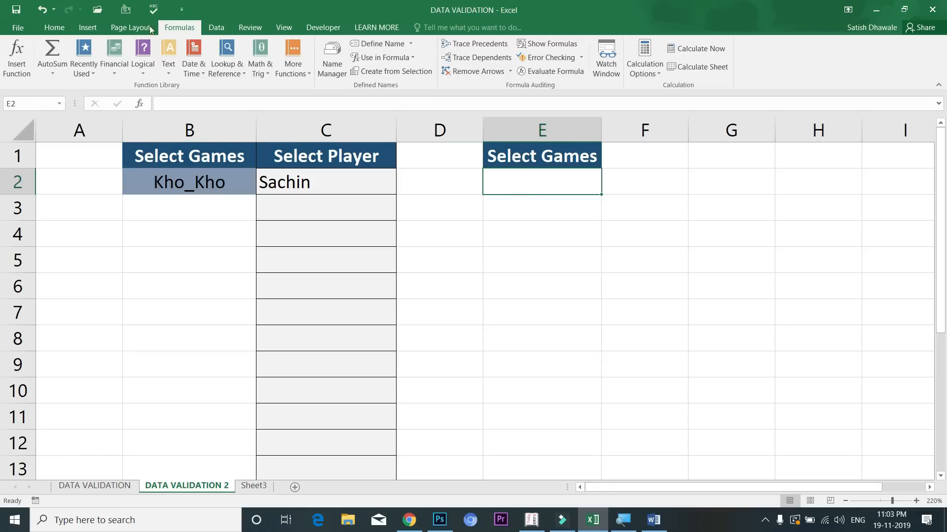
click(216, 27)
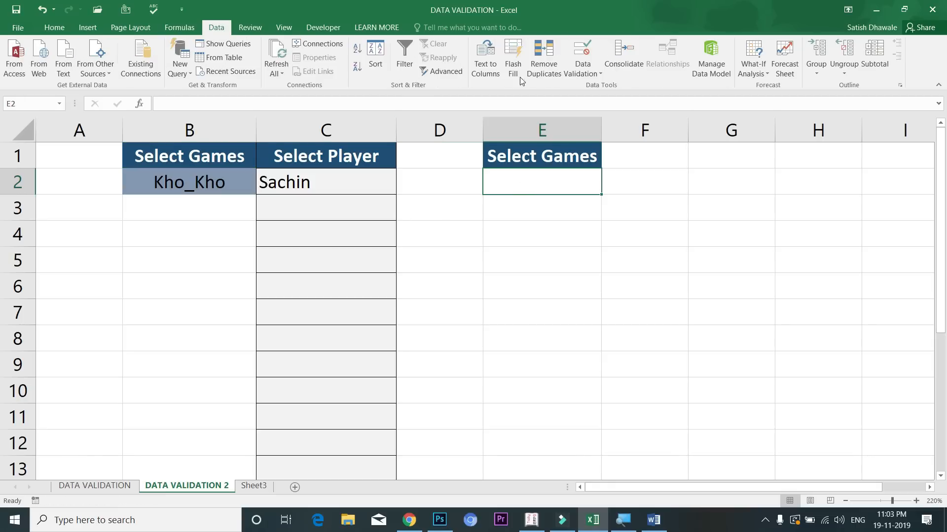
click(583, 71)
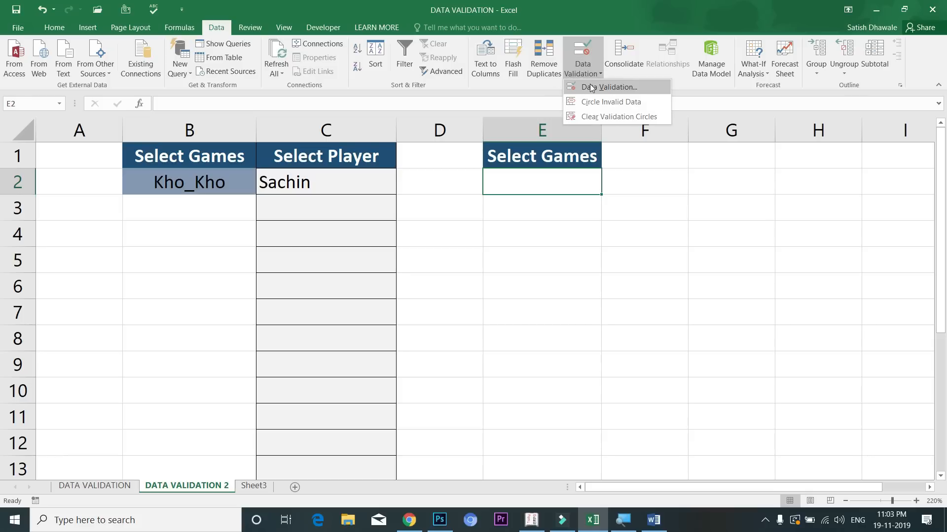
click(592, 88)
click(334, 250)
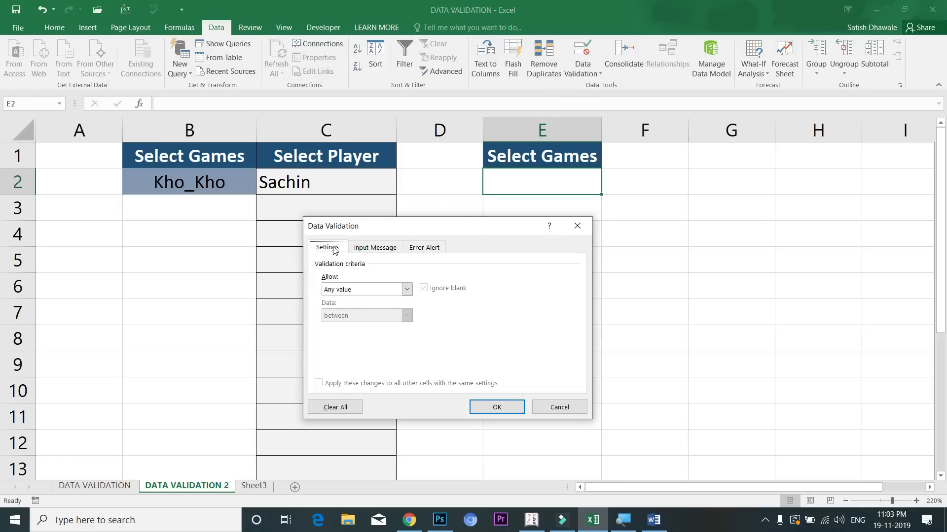
click(363, 290)
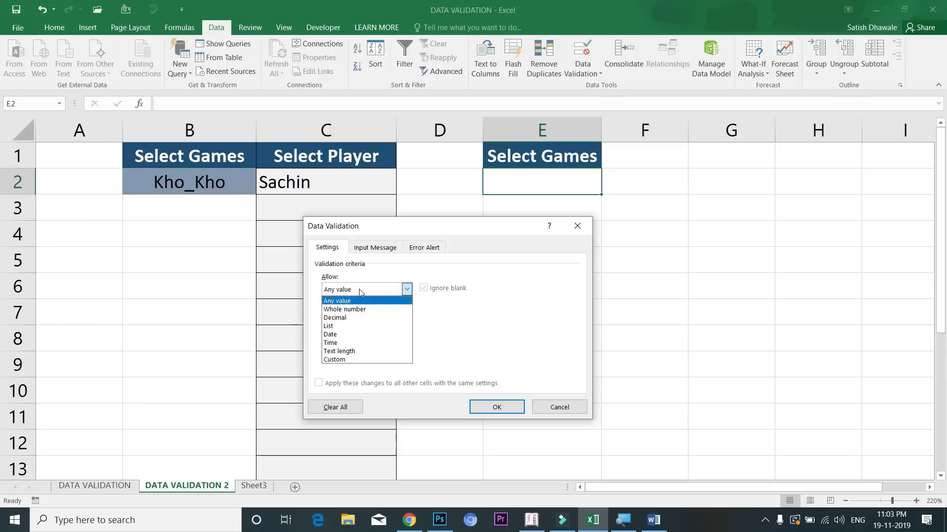
click(348, 326)
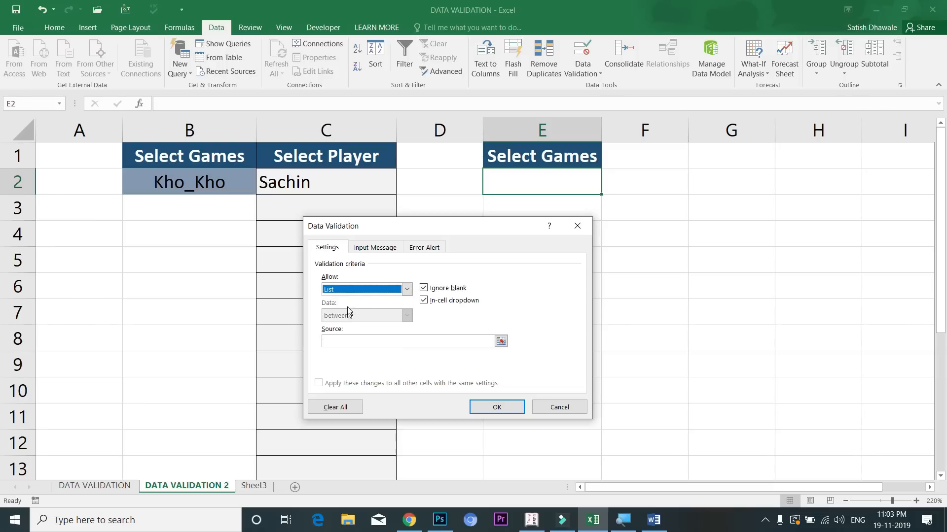
click(335, 341)
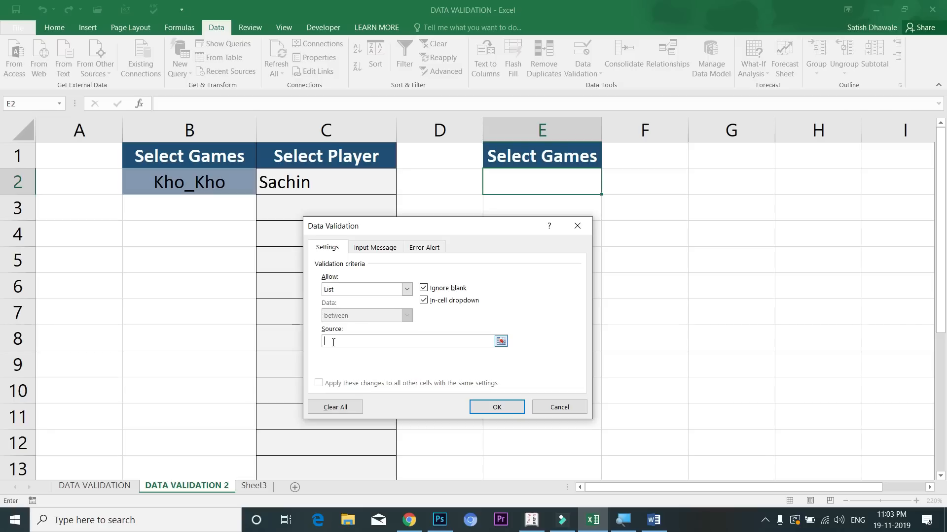
click(255, 487)
drag(65, 151, 754, 148)
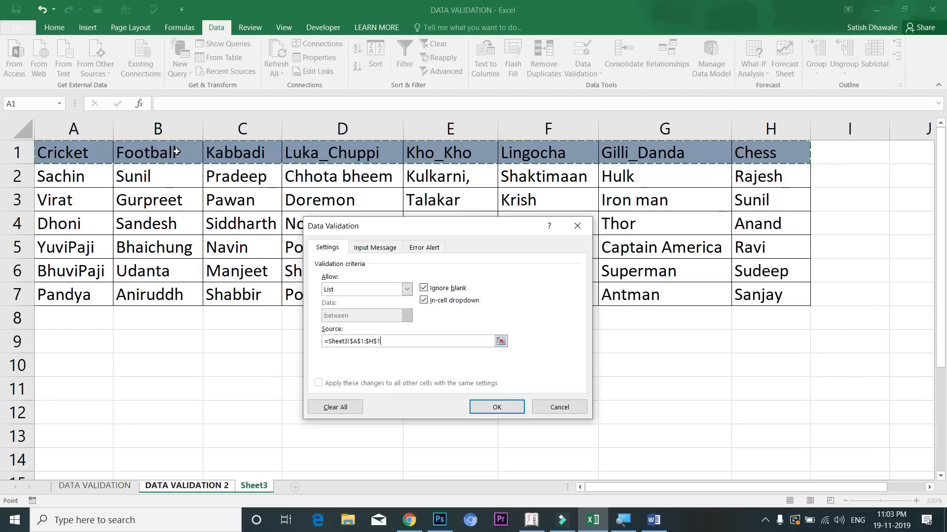
click(501, 411)
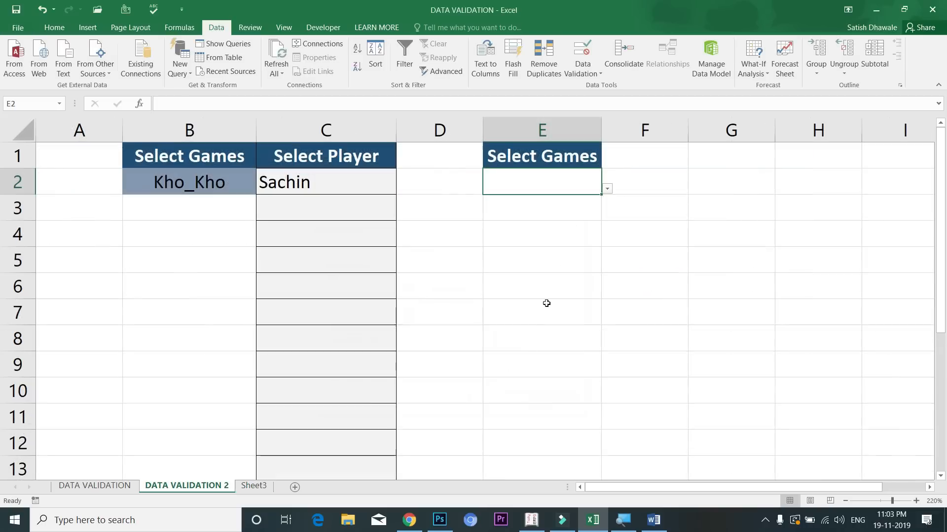
View the games offered by E2's drop-down list and choose Football from it.
click(607, 189)
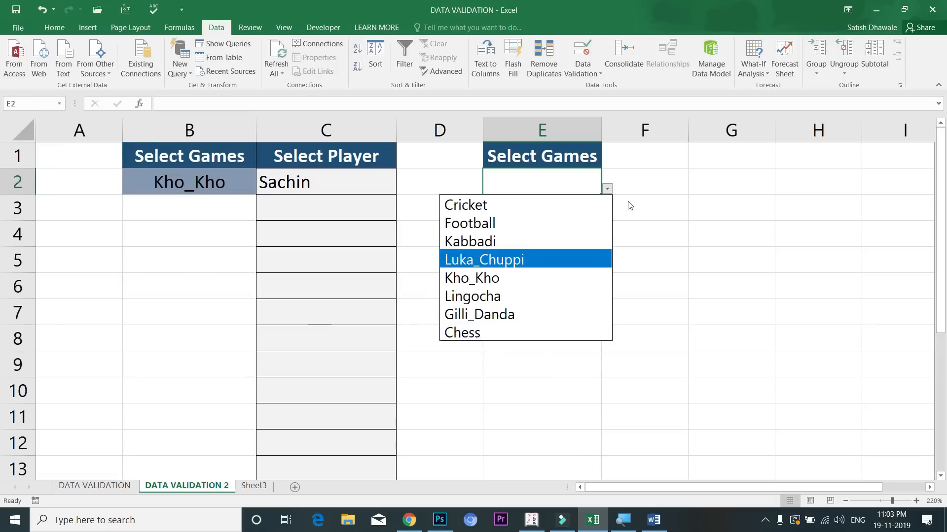
click(559, 155)
click(558, 170)
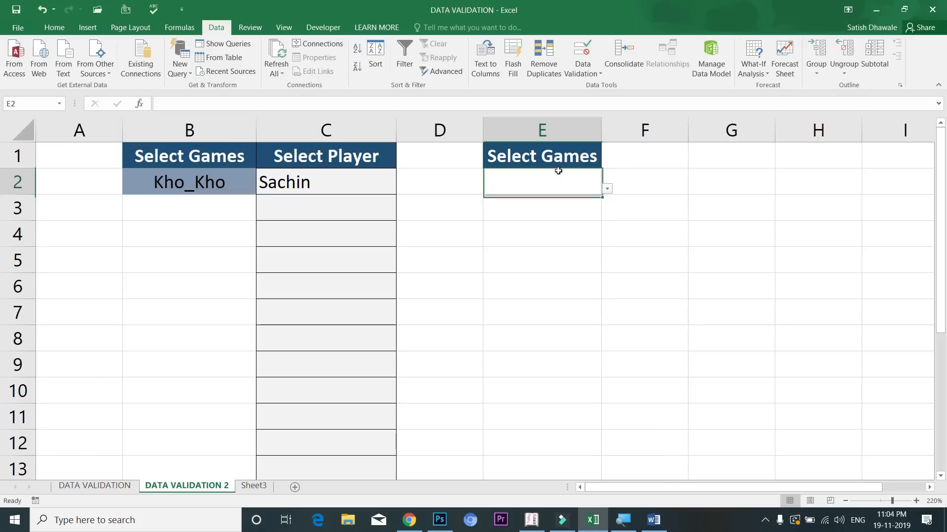
click(655, 129)
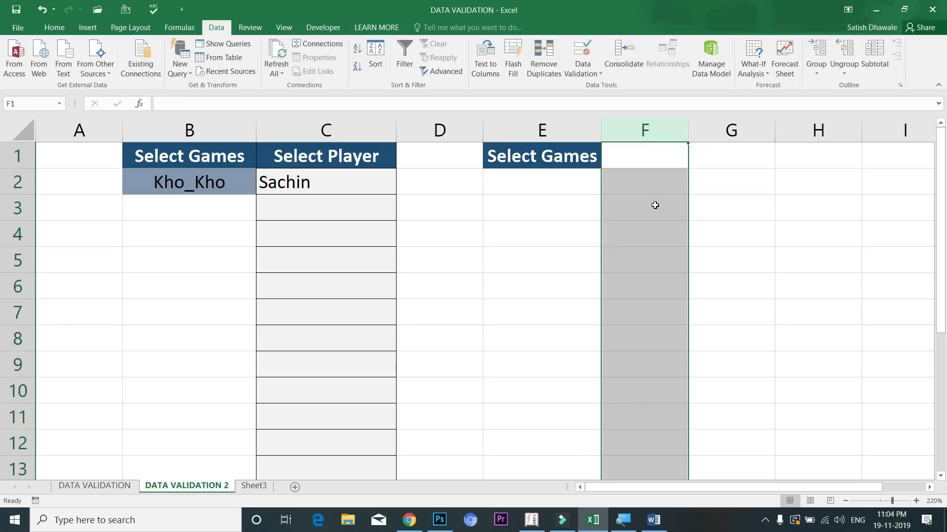
click(597, 182)
click(609, 190)
click(586, 180)
click(607, 190)
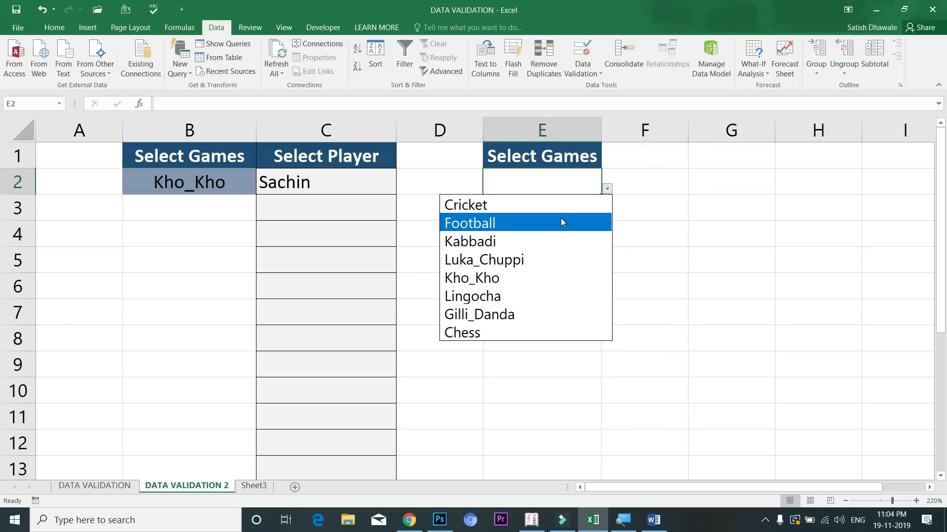
click(560, 220)
Move the Select Player header from C1 to F1 and fit column F's width to it.
click(637, 137)
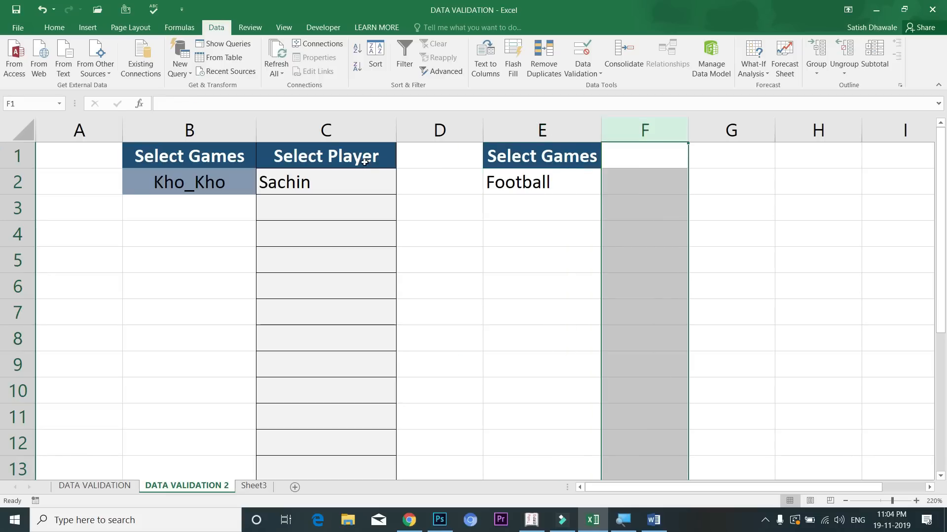
click(365, 165)
drag(367, 170, 654, 166)
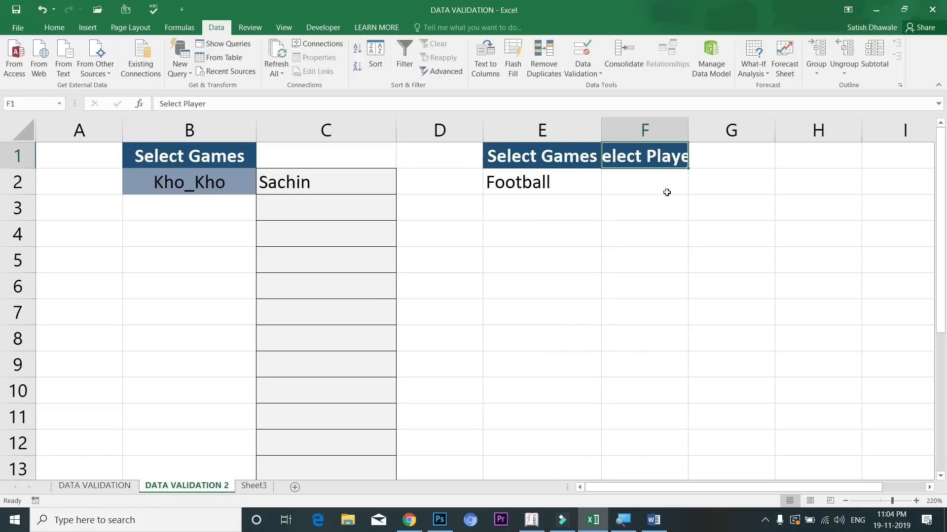
double_click(687, 132)
Add list validation to the whole of column F with the source =INDIRECT($E$2).
click(646, 188)
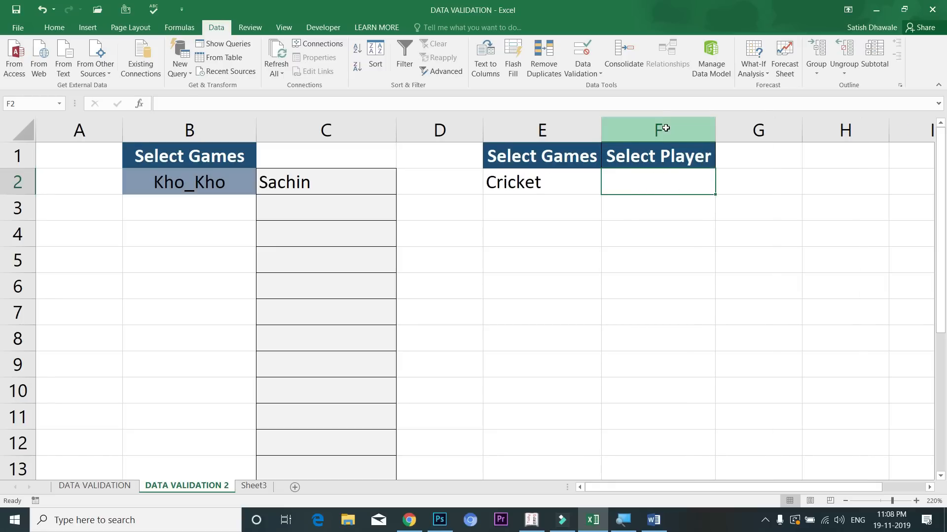
click(665, 129)
click(583, 70)
click(588, 88)
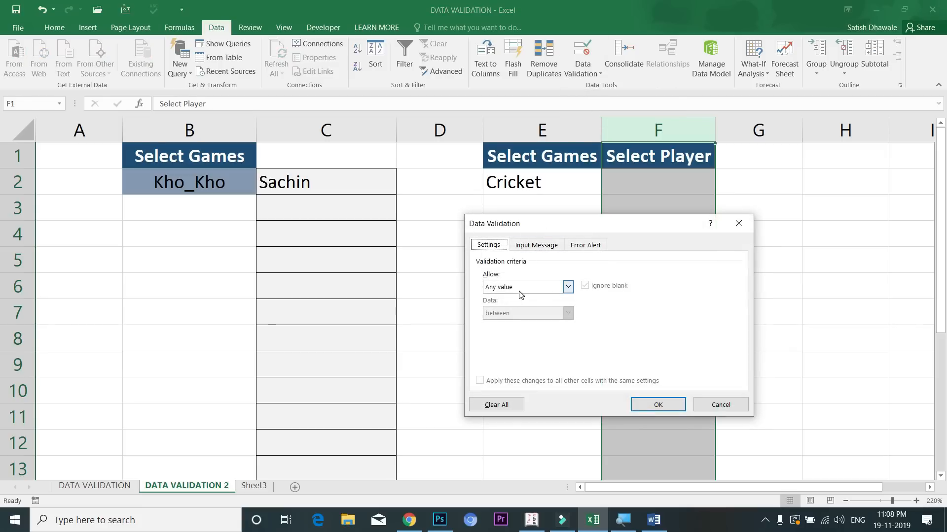
click(545, 290)
click(516, 323)
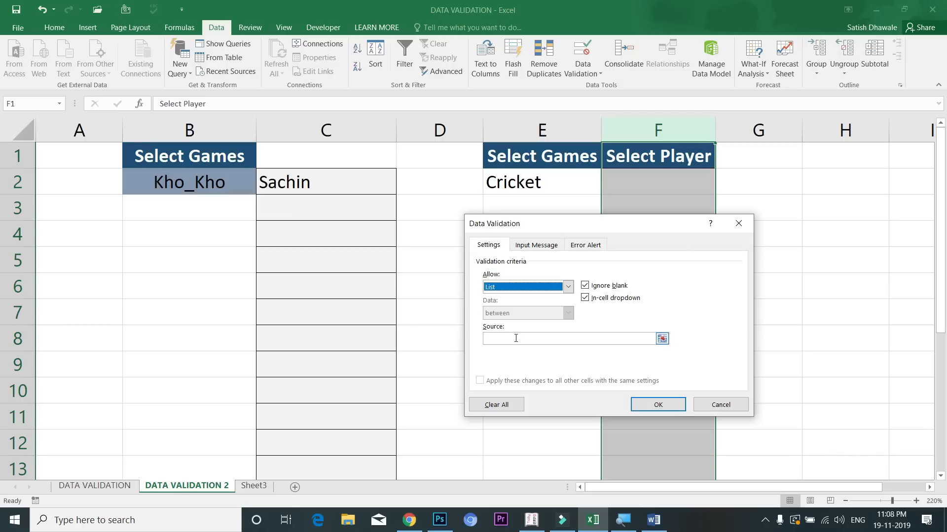
click(517, 338)
text(=IND)
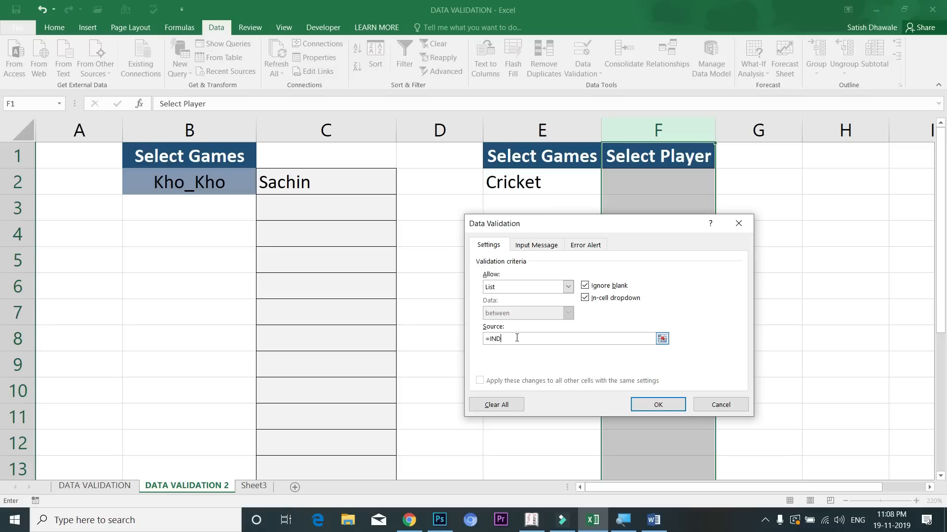
text(IRECT()
click(544, 180)
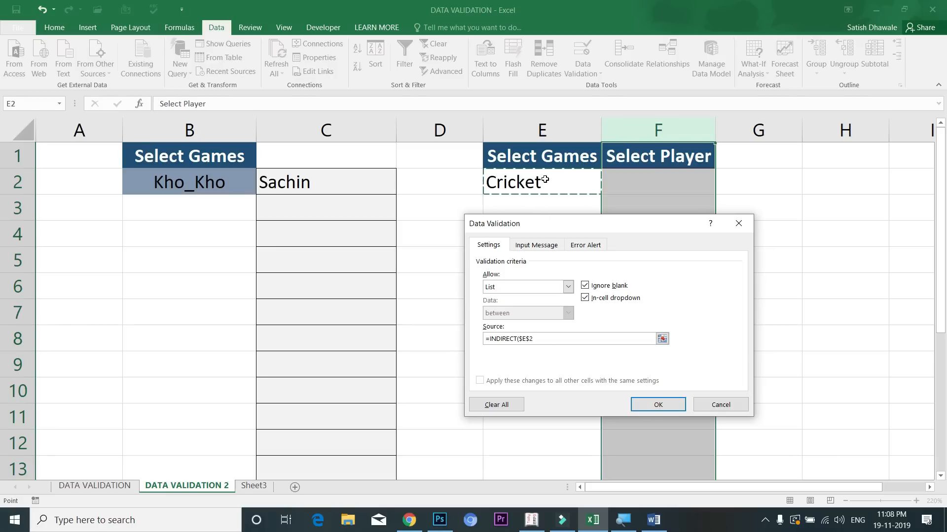
text())
click(652, 406)
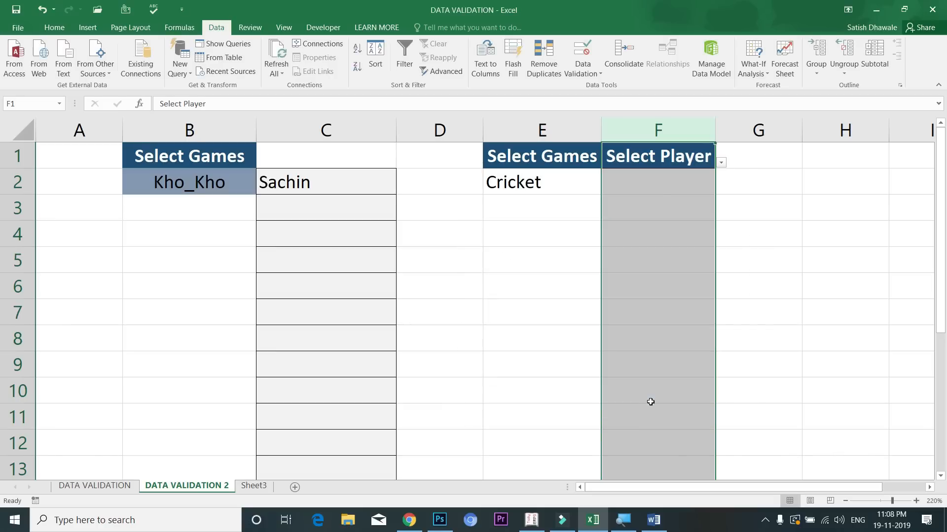
View F2's player list for Cricket, and test the dependency by choosing Lingocha in E2 and Chitti in F2.
click(665, 188)
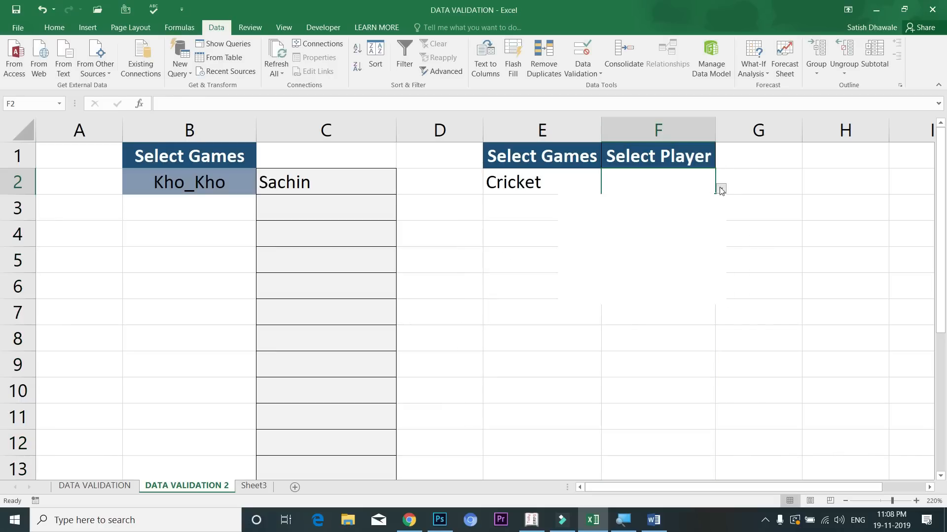
click(720, 190)
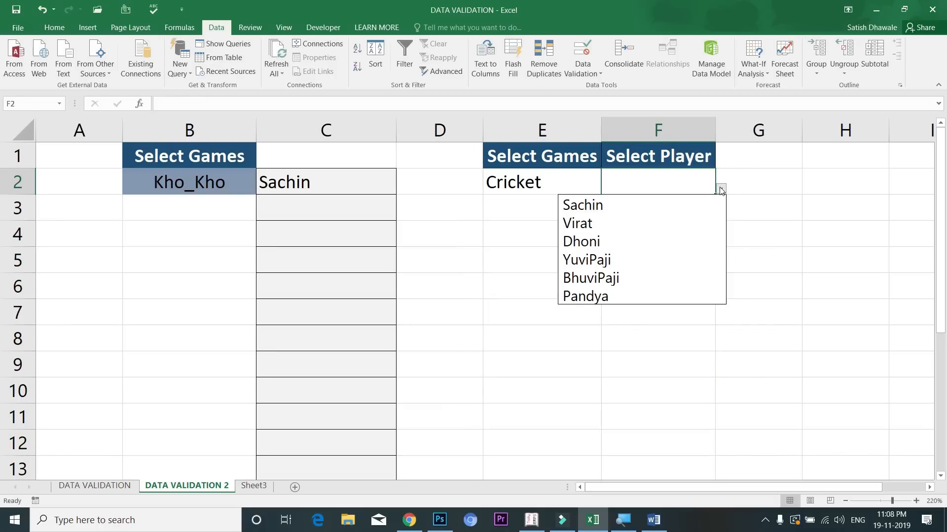
click(558, 184)
click(607, 190)
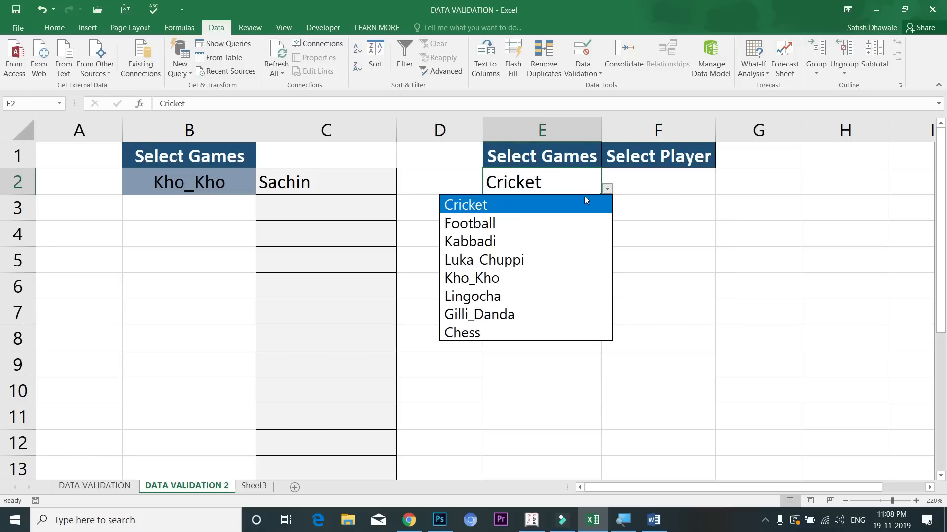
click(521, 295)
click(678, 183)
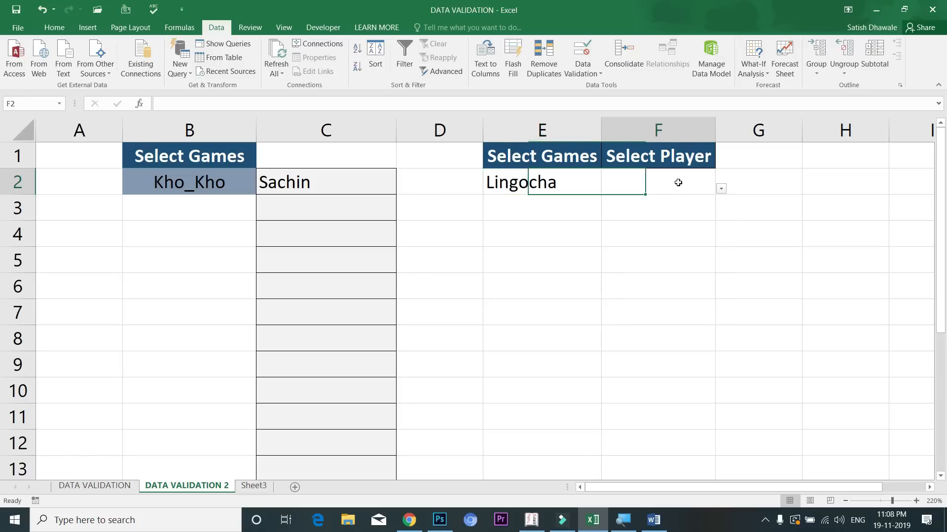
click(721, 190)
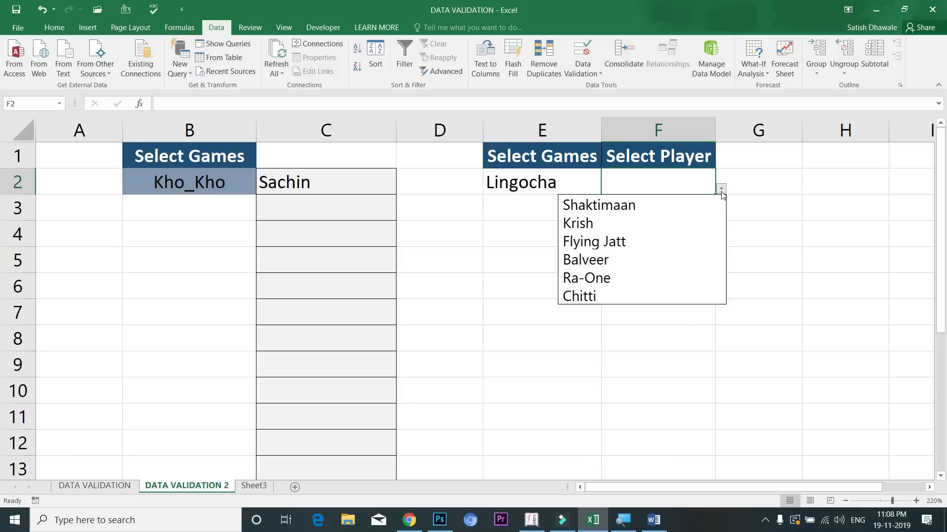
click(594, 296)
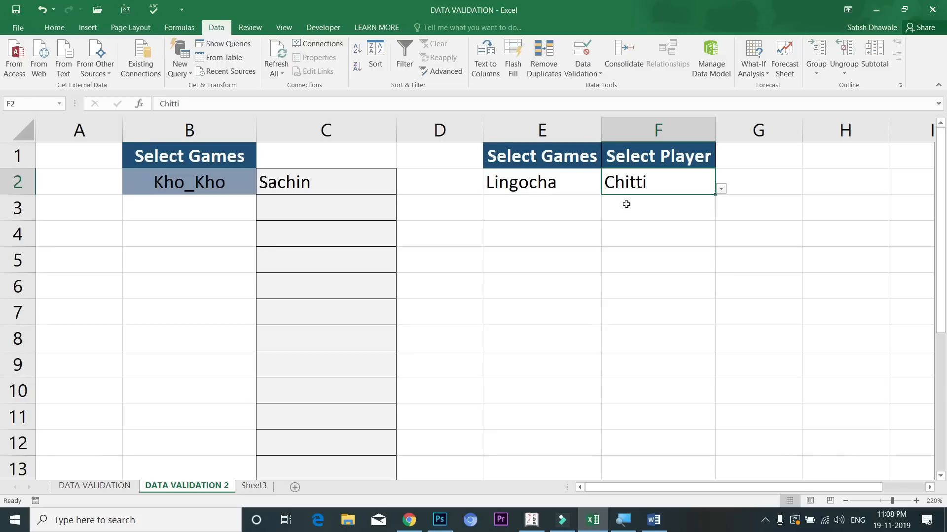
Change the game in E2 to Luka_Chuppi and choose Doremon as the player in F2.
click(574, 187)
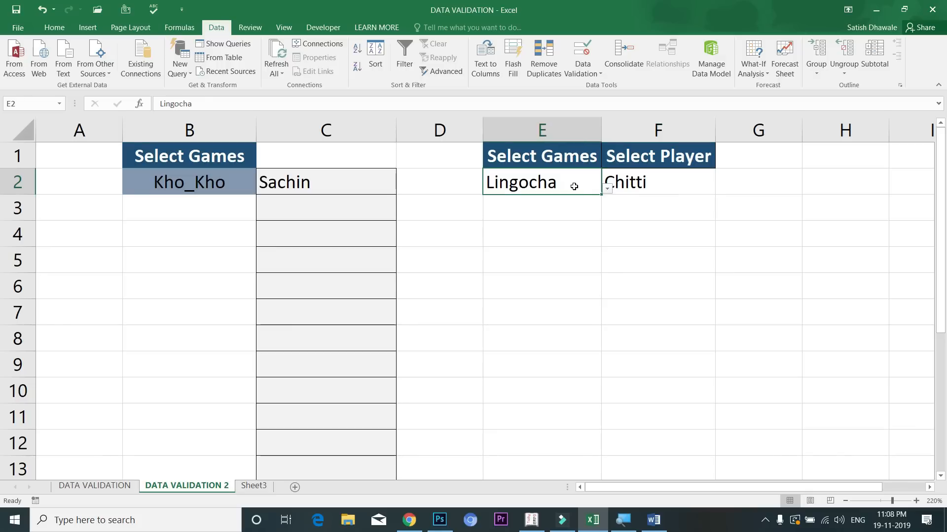
click(608, 188)
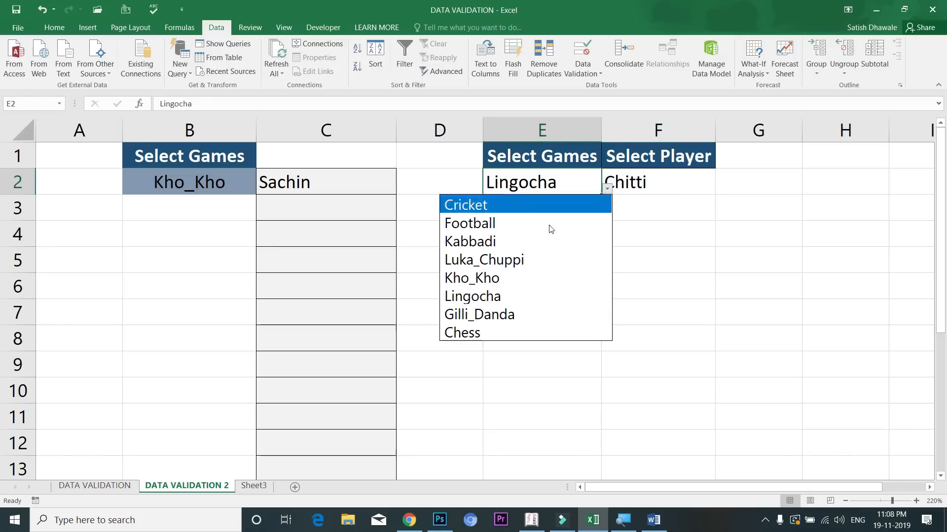
click(515, 259)
click(661, 182)
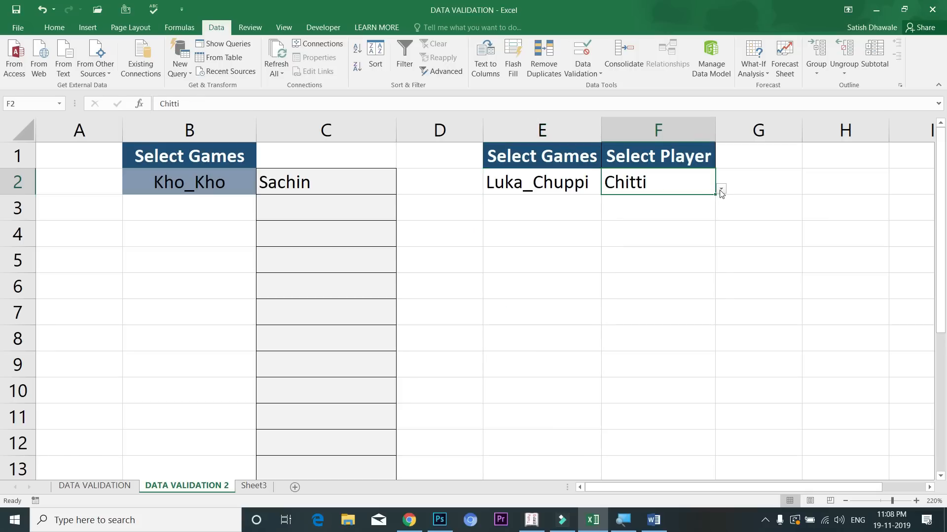
click(720, 189)
click(659, 231)
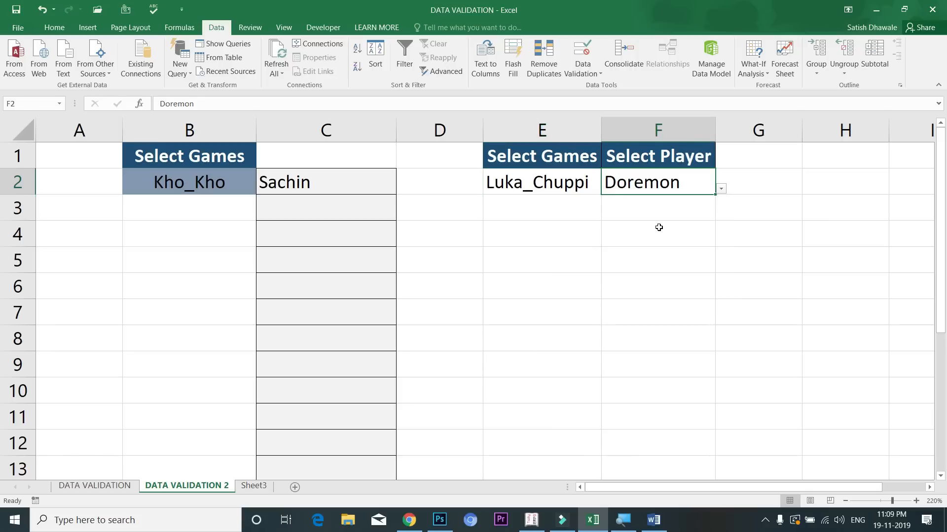